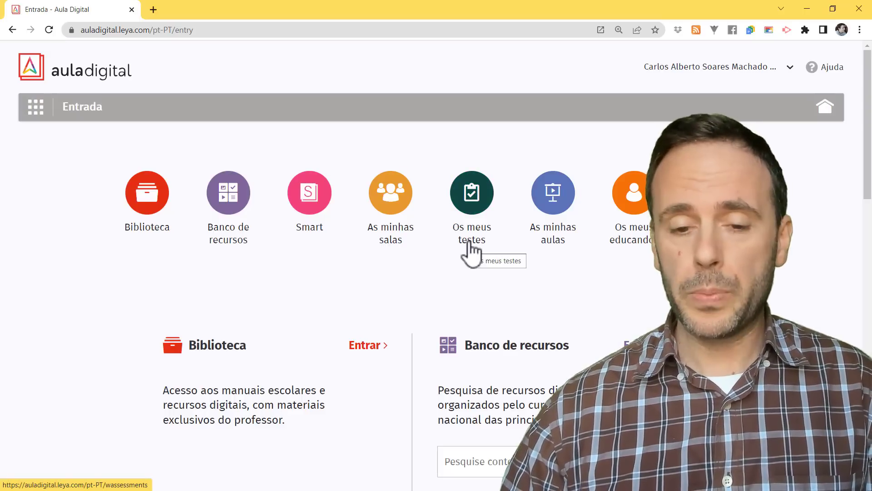
# Create a new test in Os meus testes titled "Teste exemplo 33" with a duration of 20 minutes.
pyautogui.click(468, 241)
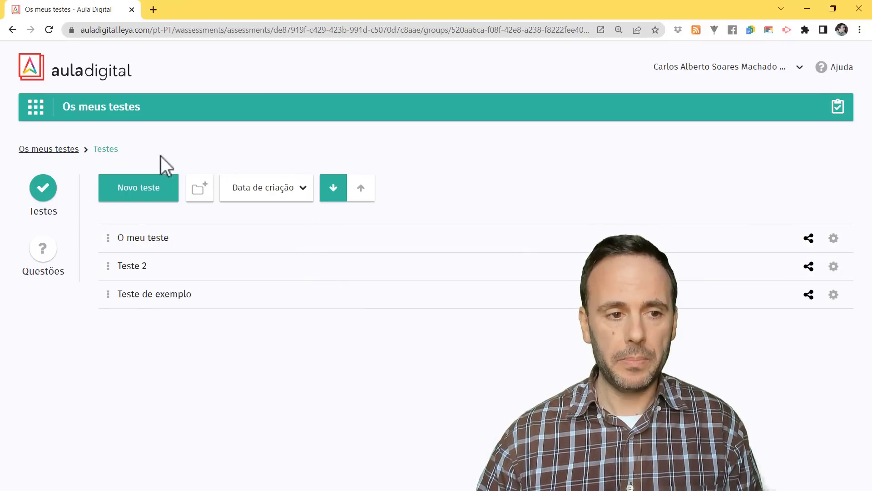
pyautogui.click(140, 194)
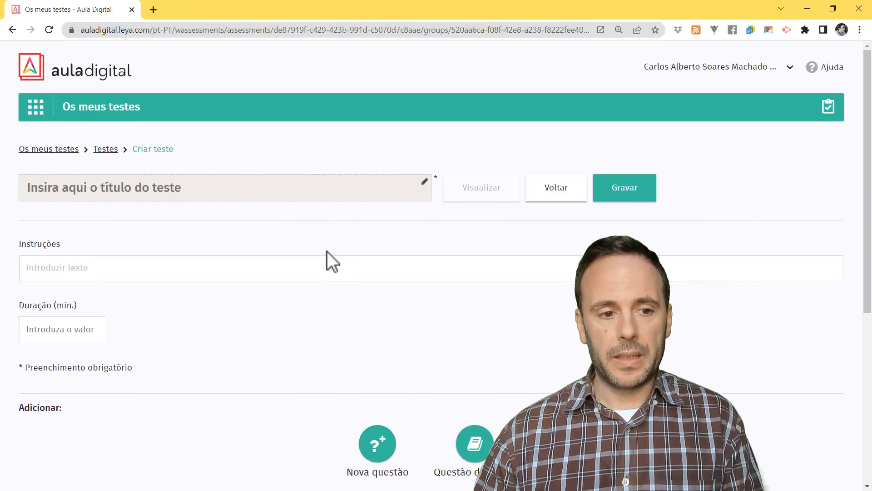
pyautogui.scroll(-1, 326, 252)
pyautogui.click(158, 139)
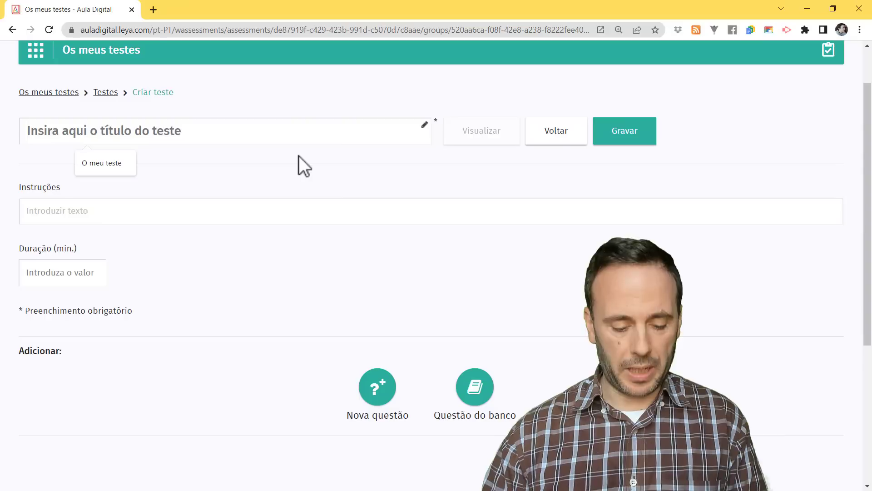
pyautogui.write('Teste')
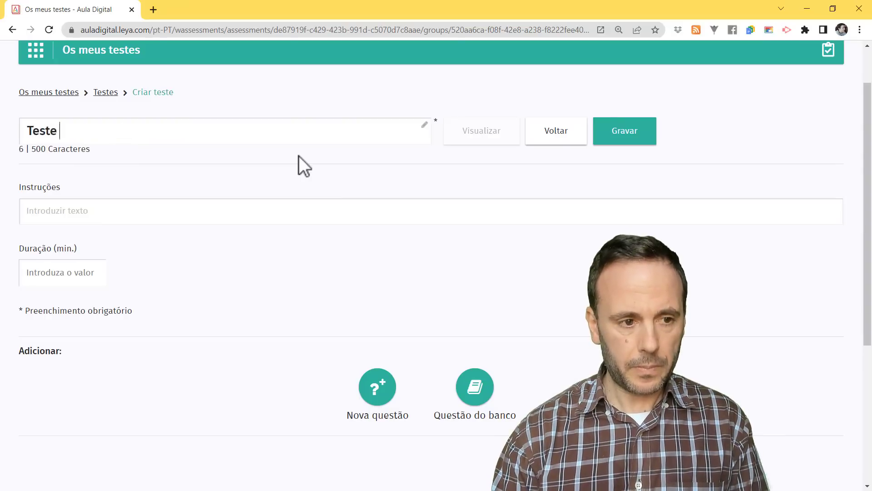
pyautogui.write(' exemplo 33')
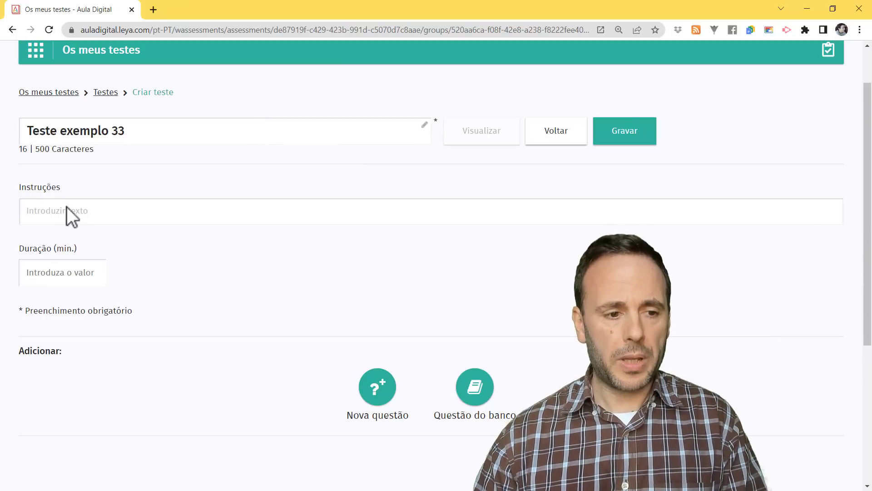
pyautogui.click(58, 273)
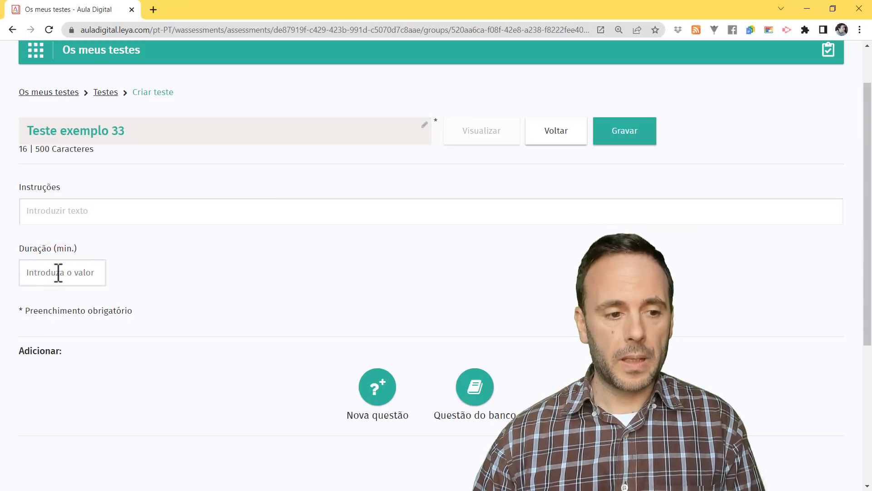
pyautogui.write('20')
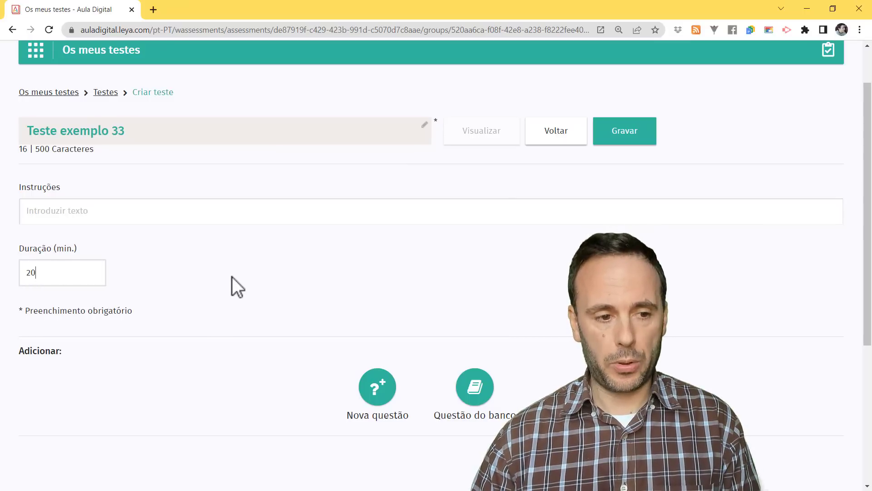
# Open the question bank for the test and choose the 4º ano book "A Grande Aventura - Professor" for Estudo do Meio.
pyautogui.scroll(-2, 335, 317)
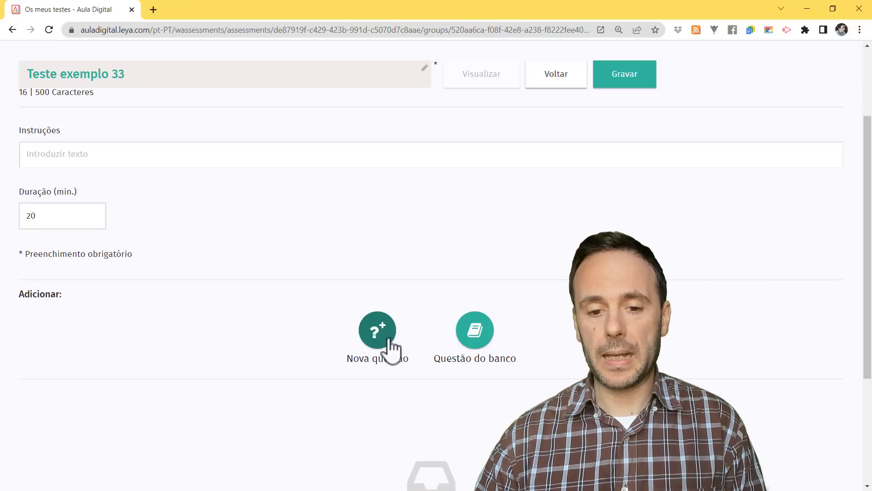
pyautogui.click(475, 333)
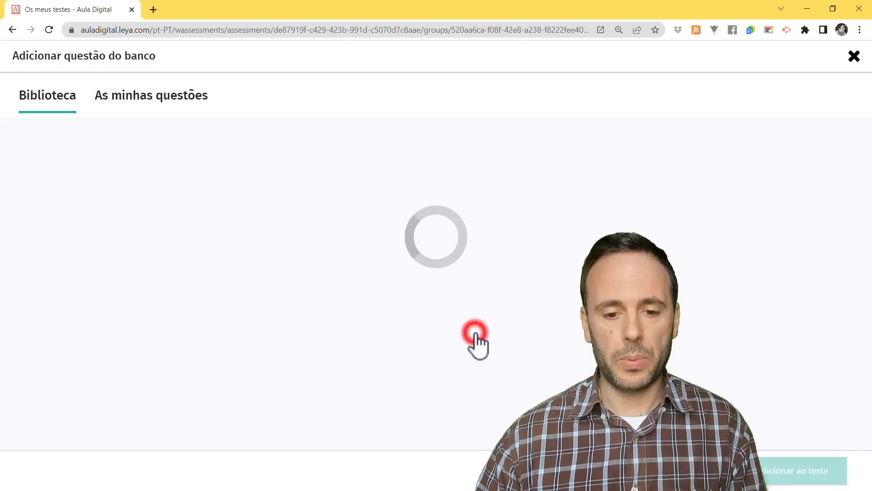
pyautogui.scroll(-3, 477, 290)
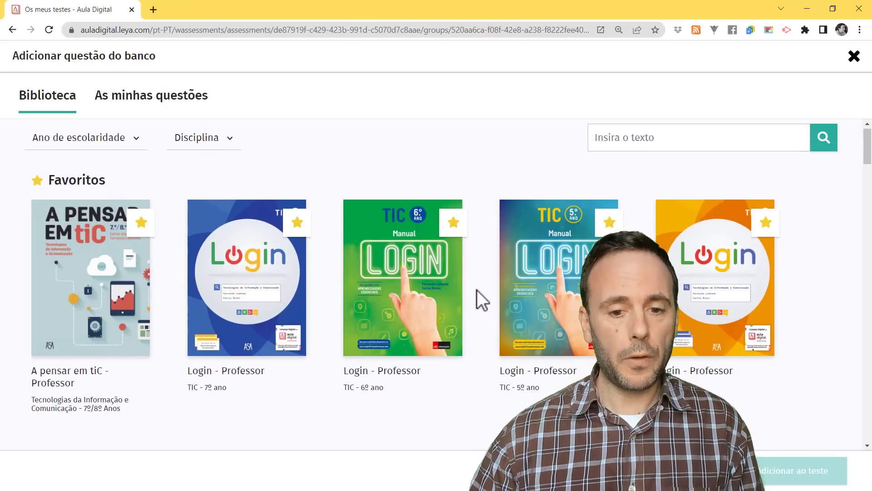
pyautogui.scroll(-15, 487, 289)
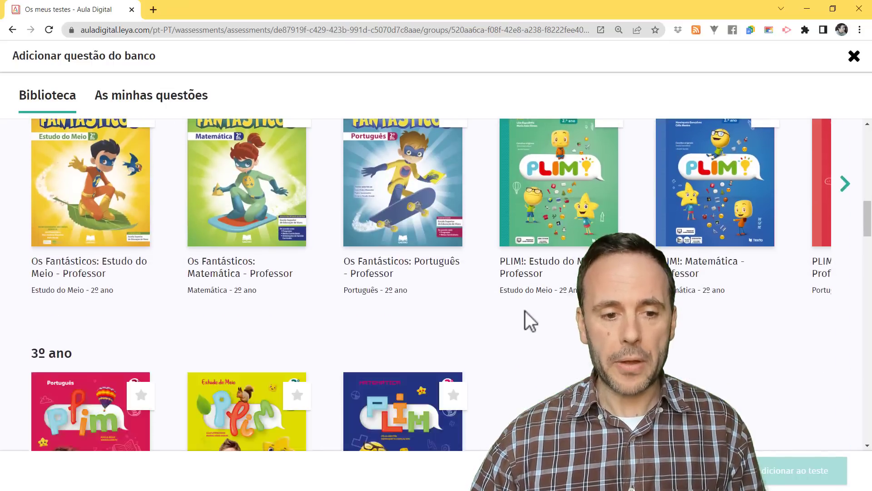
pyautogui.scroll(-5, 503, 340)
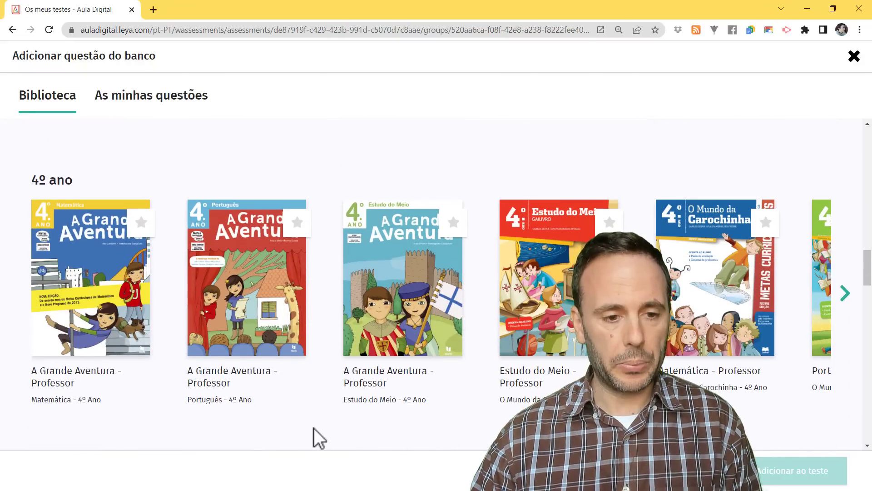
pyautogui.scroll(-1, 316, 437)
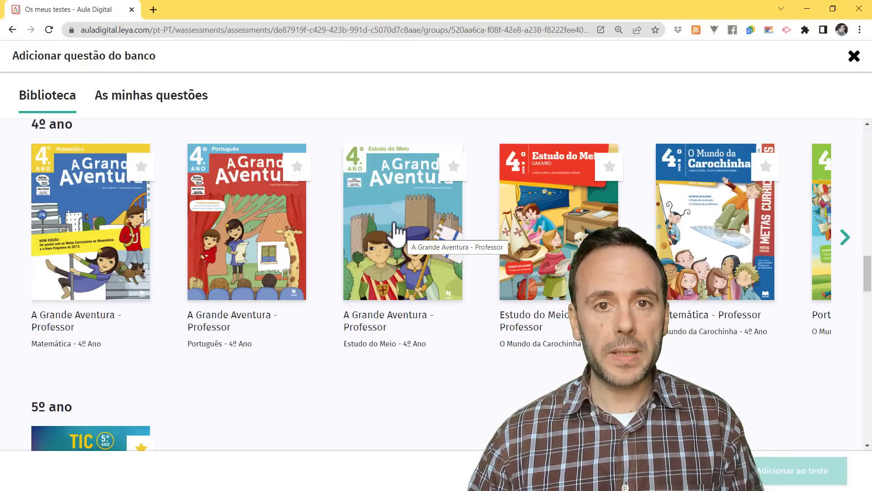
pyautogui.click(393, 222)
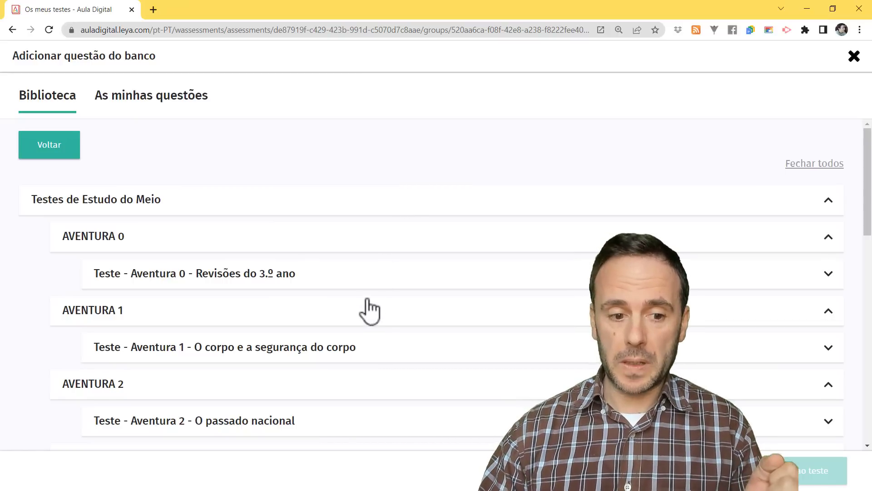
# Select the Caixa de texto, Verdadeiro ou Falso, Ligação de pares and last Escolha múltipla questions from the Aventura 1 test.
pyautogui.scroll(-1, 347, 314)
pyautogui.scroll(-1, 203, 306)
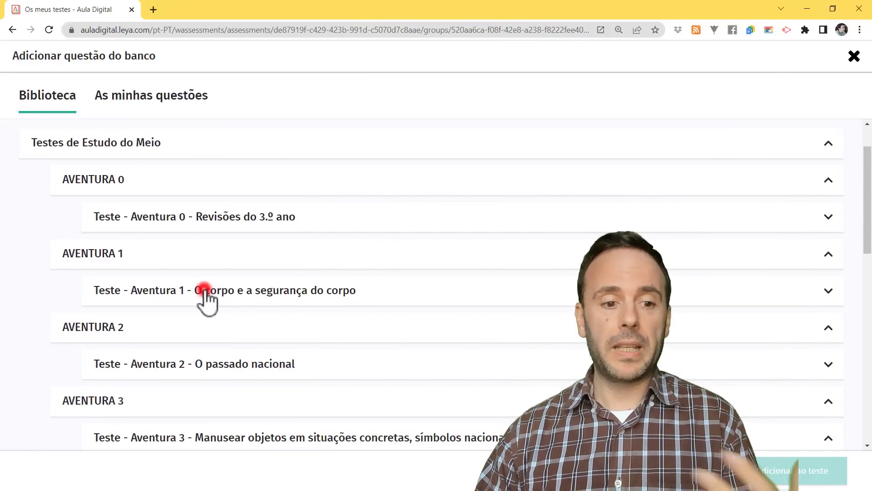
pyautogui.click(204, 291)
pyautogui.scroll(-1, 224, 307)
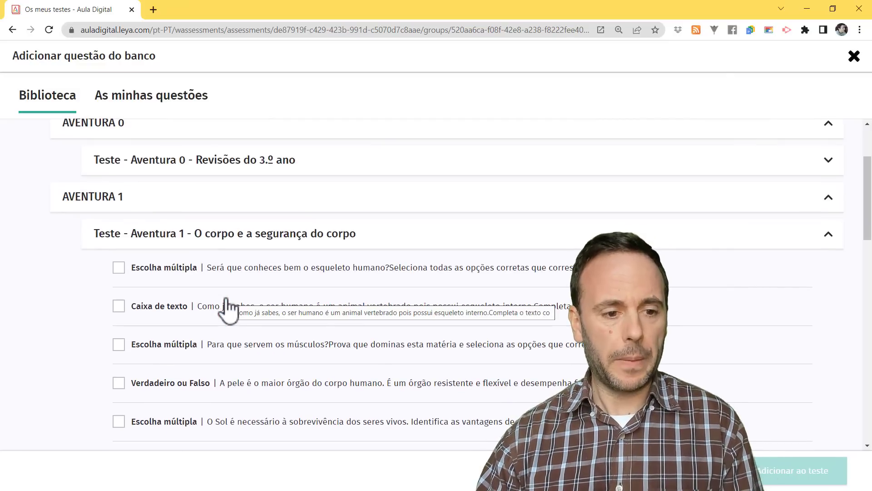
pyautogui.scroll(-1, 202, 314)
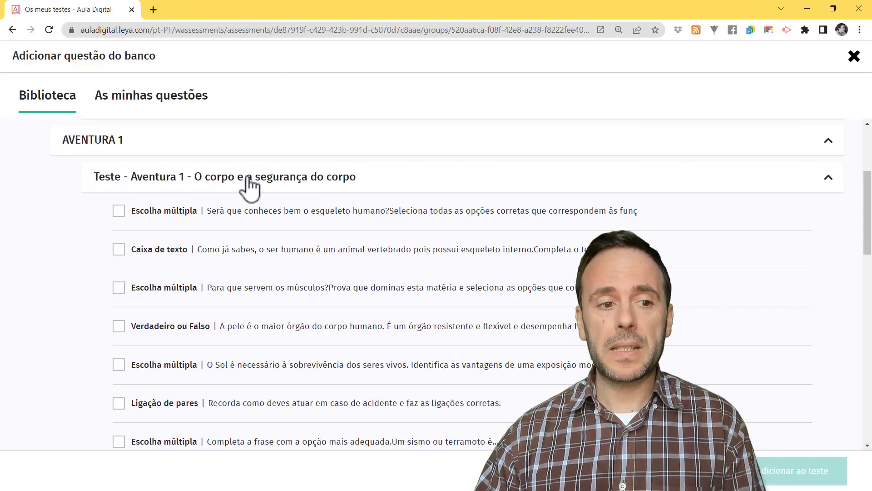
pyautogui.click(118, 249)
pyautogui.click(118, 326)
pyautogui.scroll(-2, 137, 357)
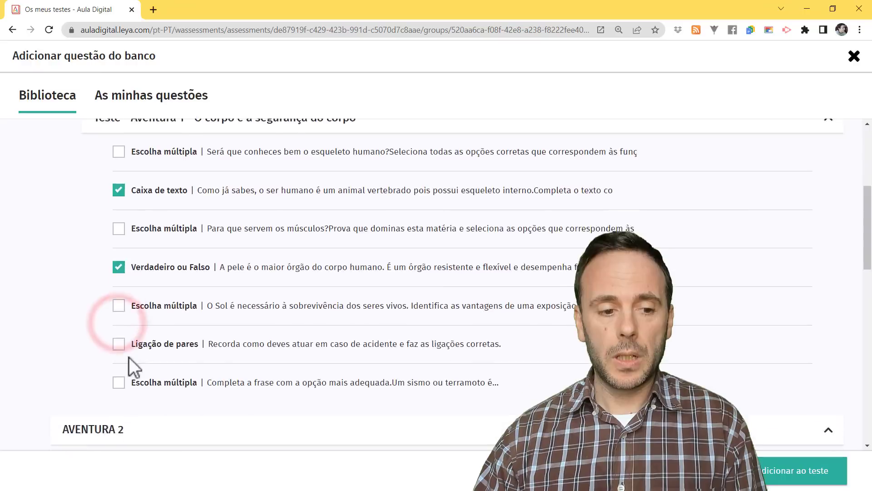
pyautogui.click(119, 328)
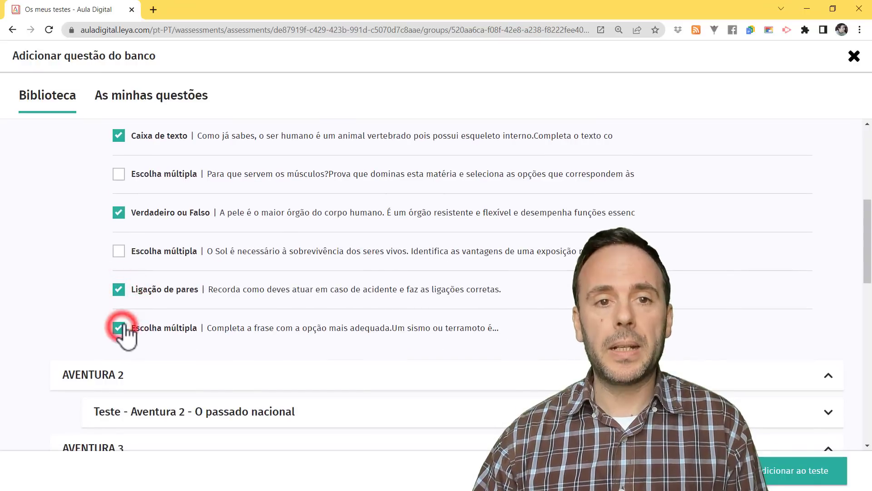
# Select the Caixa de texto question from the Aventura 2 test and add all selected questions to the test.
pyautogui.scroll(2, 338, 349)
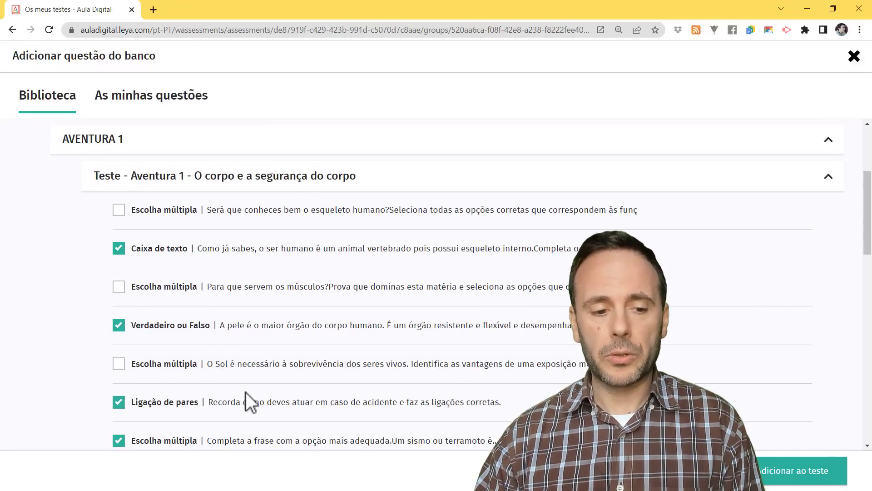
pyautogui.scroll(-1, 246, 391)
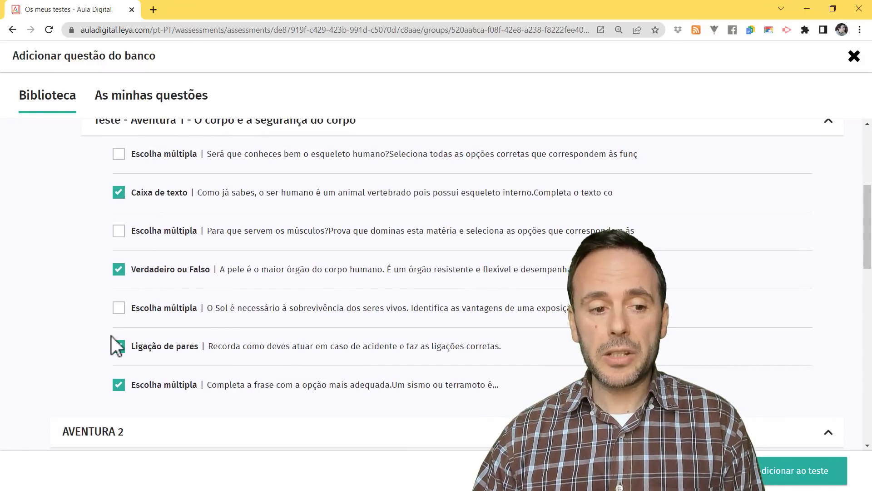
pyautogui.scroll(-2, 113, 345)
pyautogui.scroll(-1, 113, 348)
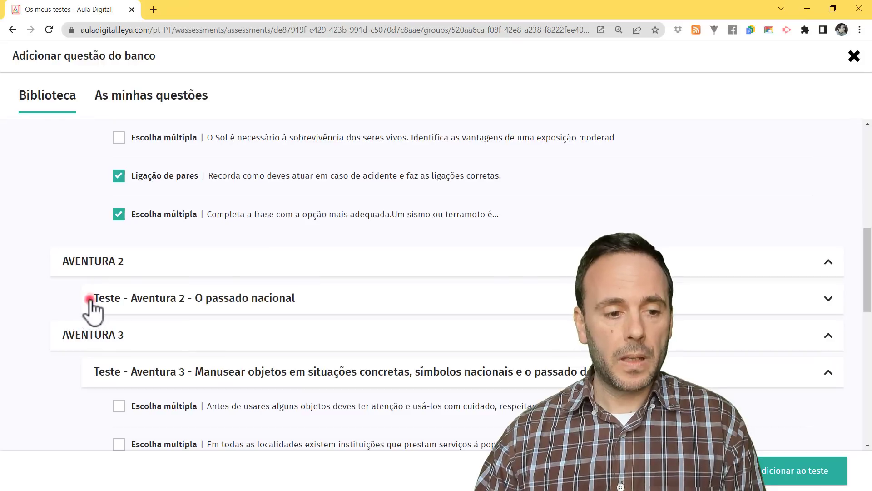
pyautogui.click(91, 300)
pyautogui.scroll(-1, 220, 350)
pyautogui.click(119, 315)
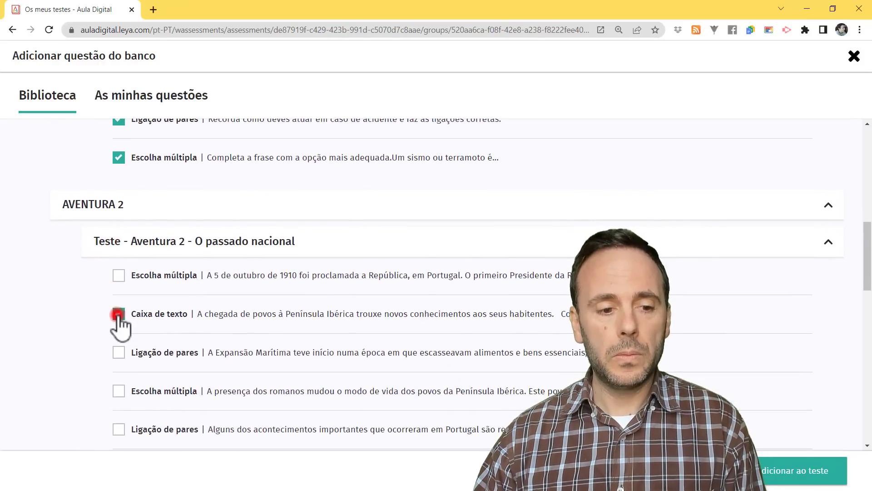
pyautogui.scroll(2, 468, 336)
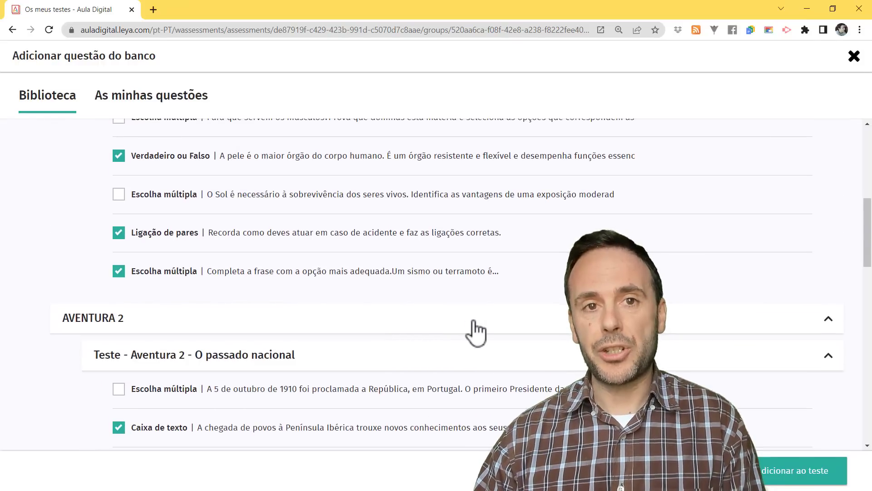
pyautogui.click(788, 465)
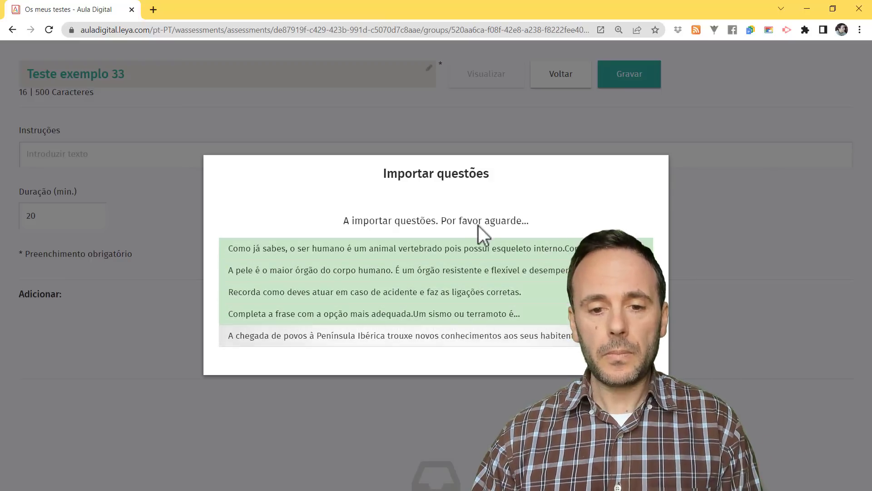
# Review the imported questions and start a new question of type Escolha única for the test.
pyautogui.scroll(-4, 496, 398)
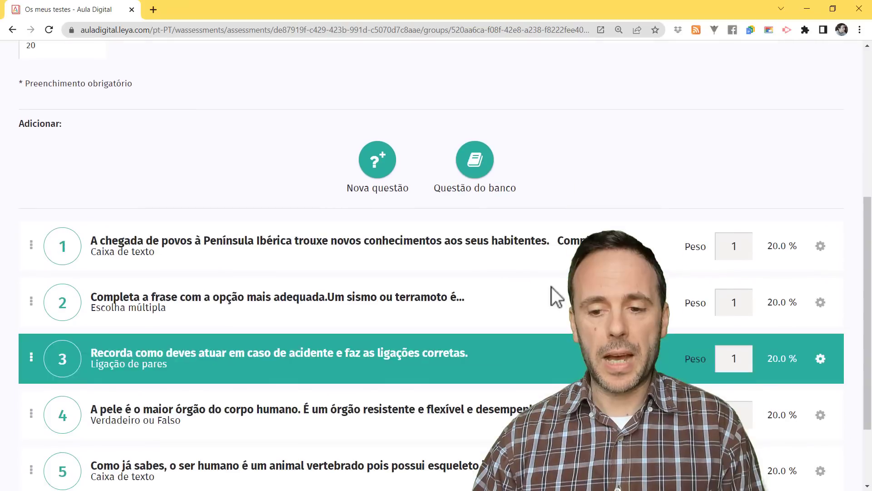
pyautogui.scroll(-2, 563, 291)
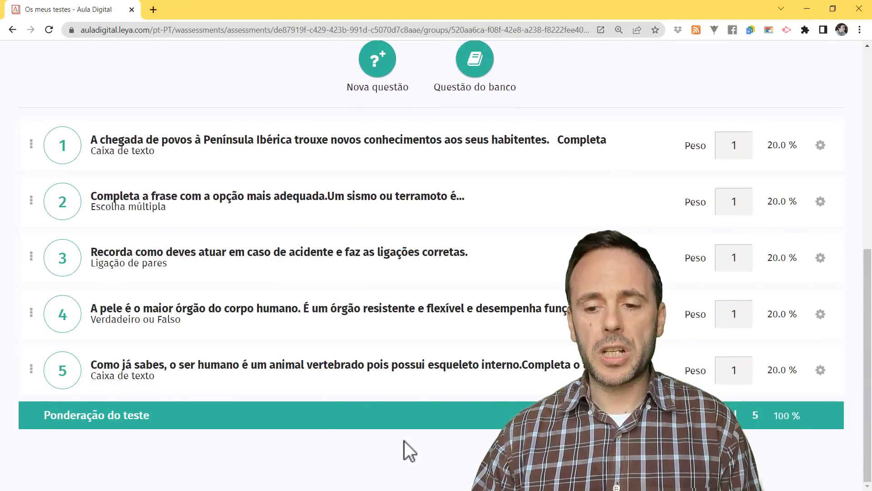
pyautogui.scroll(1, 411, 425)
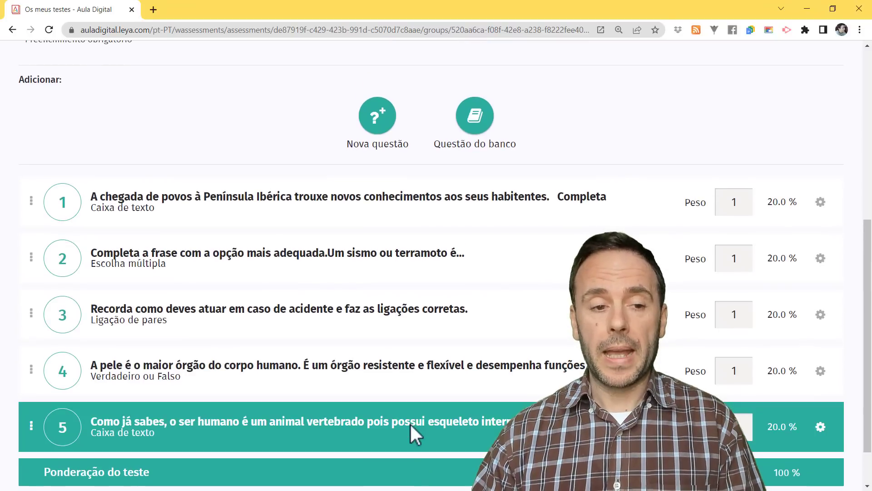
pyautogui.scroll(3, 411, 425)
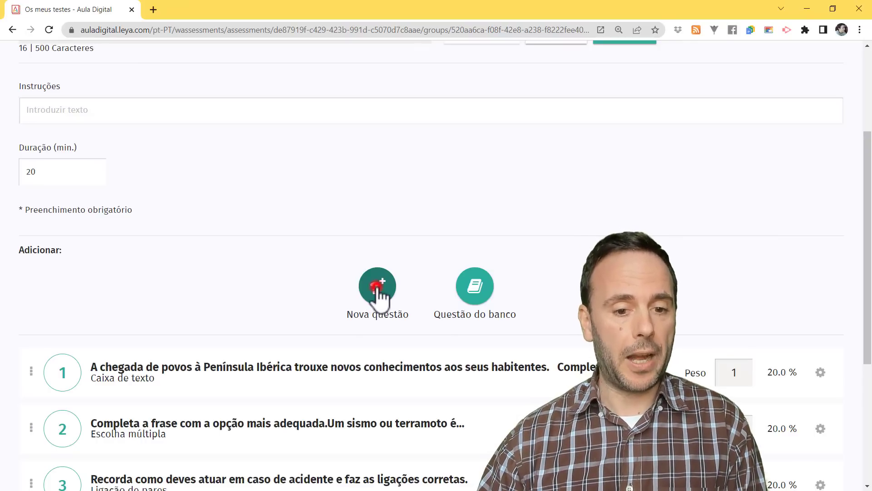
pyautogui.click(377, 291)
pyautogui.scroll(-2, 459, 237)
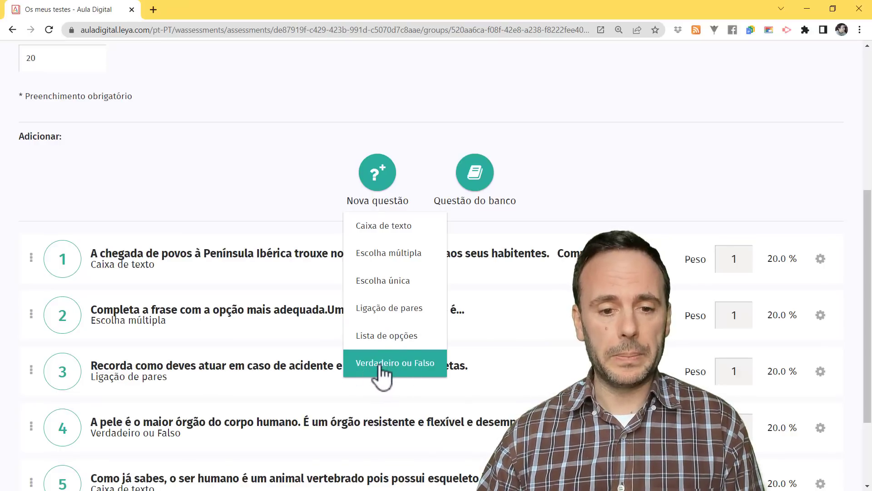
pyautogui.click(394, 278)
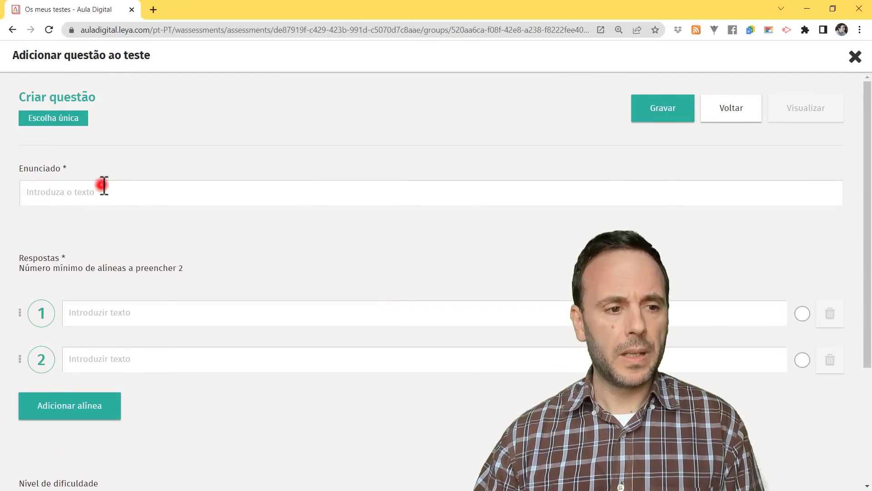
# Enter the question "Que nome coletivo é usado para identificar um conjunto de abelhas?" with Enxame and Vara as the first two answers.
pyautogui.click(104, 185)
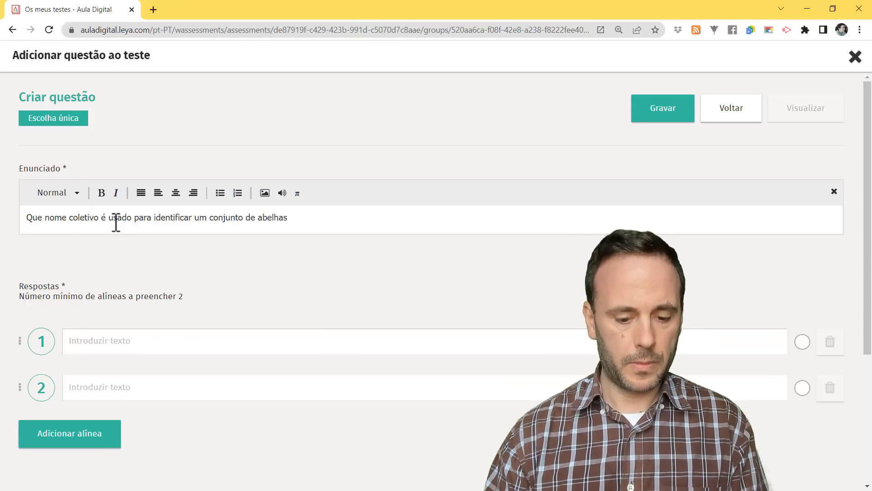
pyautogui.scroll(-1, 109, 295)
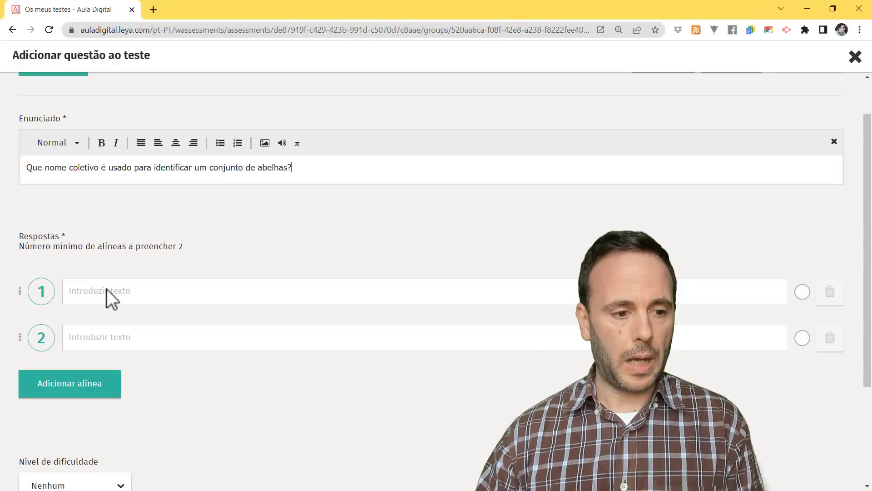
pyautogui.click(114, 284)
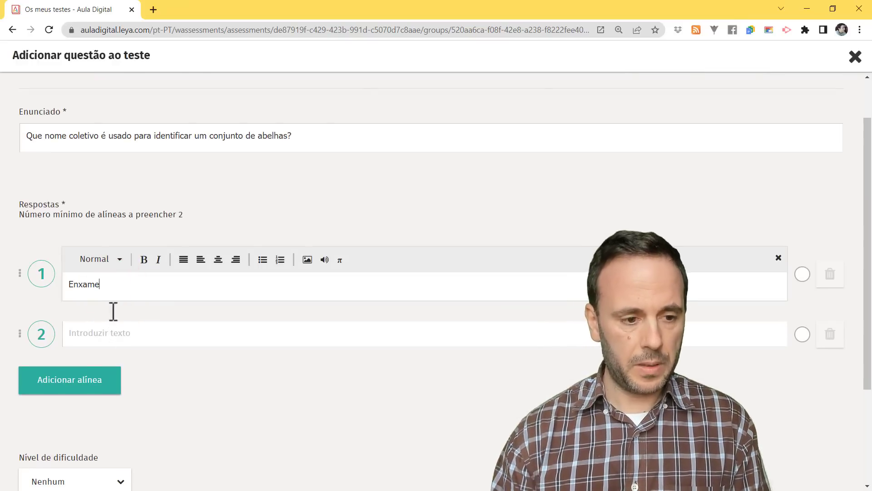
pyautogui.click(122, 337)
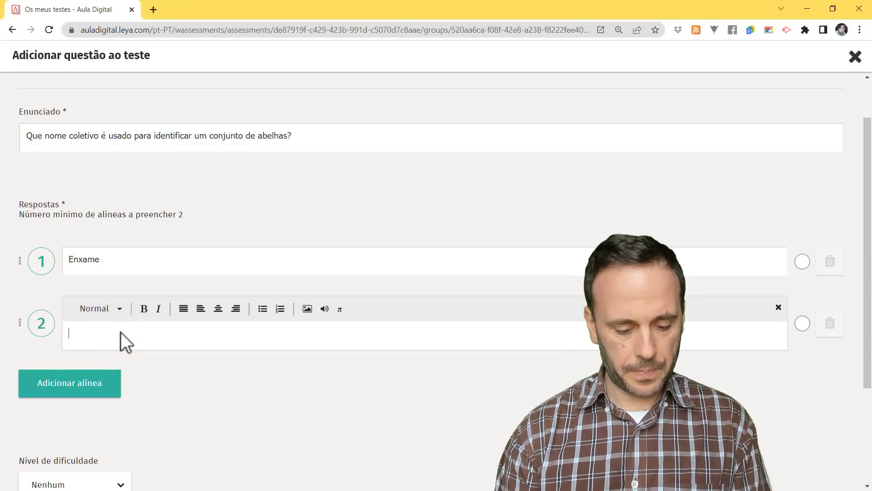
pyautogui.write('Vara')
# Add a third answer, Cardume, and a fourth answer, Matilha, to the question.
pyautogui.click(83, 386)
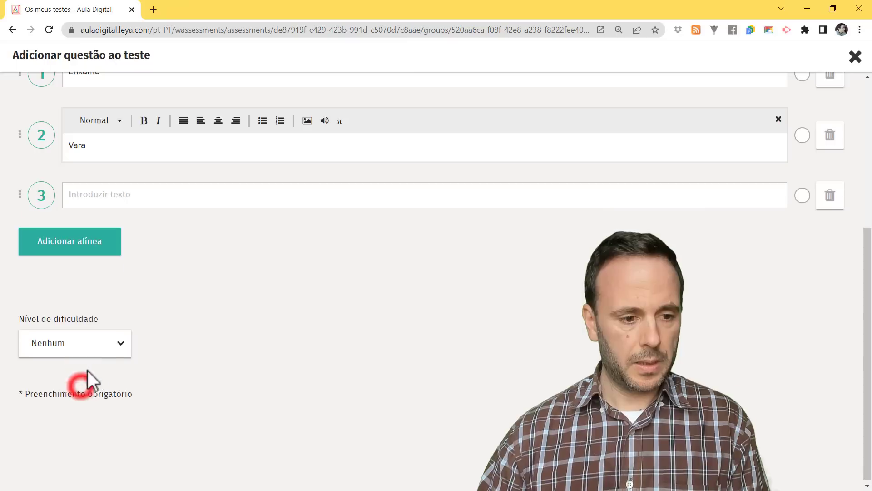
pyautogui.click(106, 194)
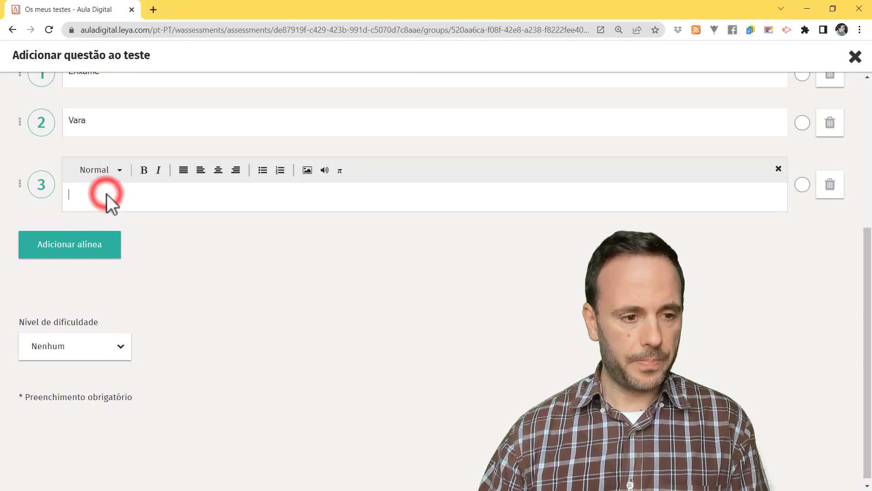
pyautogui.write('Cardume')
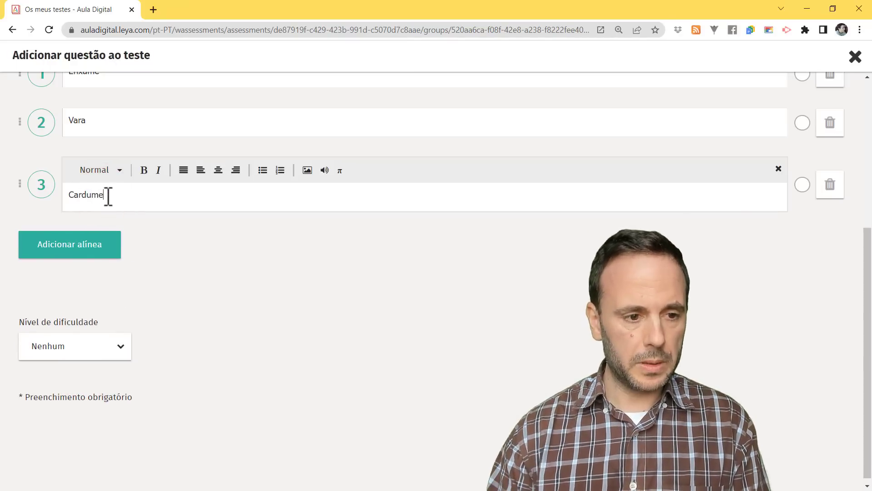
pyautogui.click(86, 244)
pyautogui.click(97, 185)
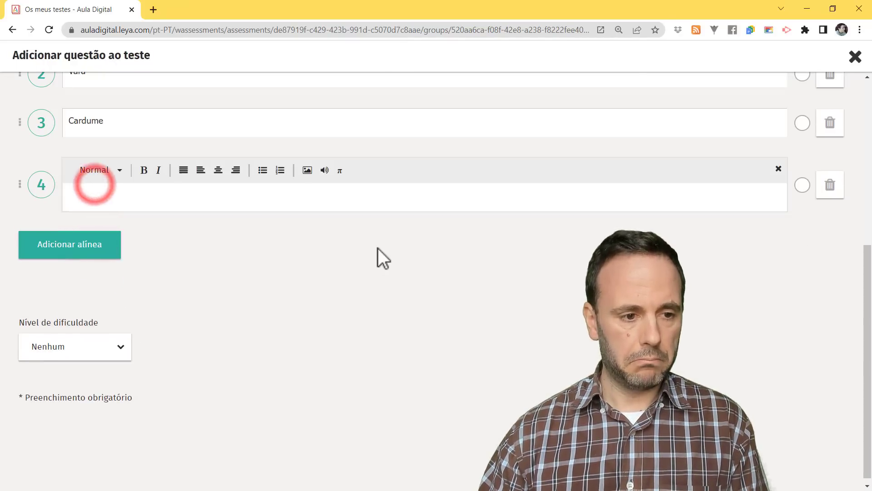
pyautogui.write('Matilha')
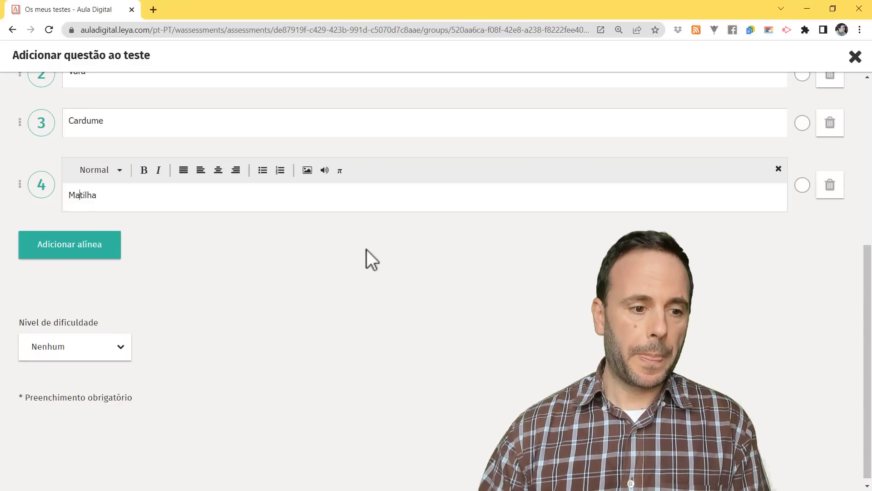
pyautogui.click(103, 363)
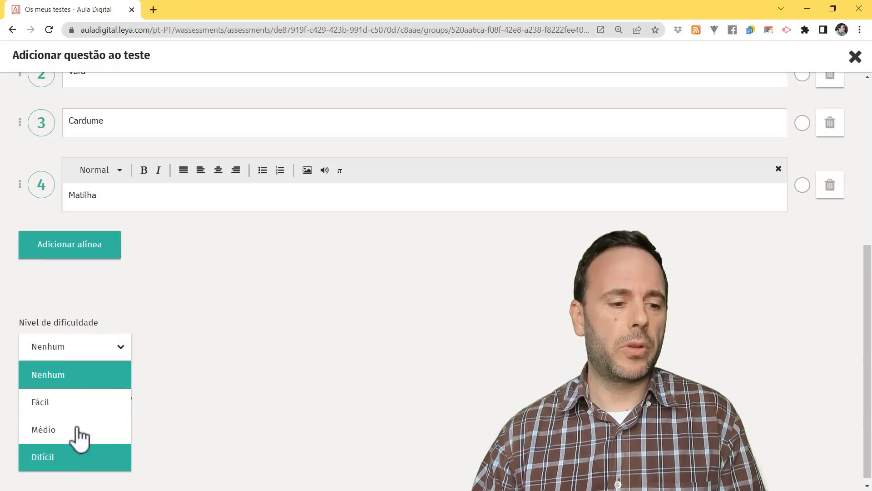
pyautogui.click(87, 366)
pyautogui.click(172, 332)
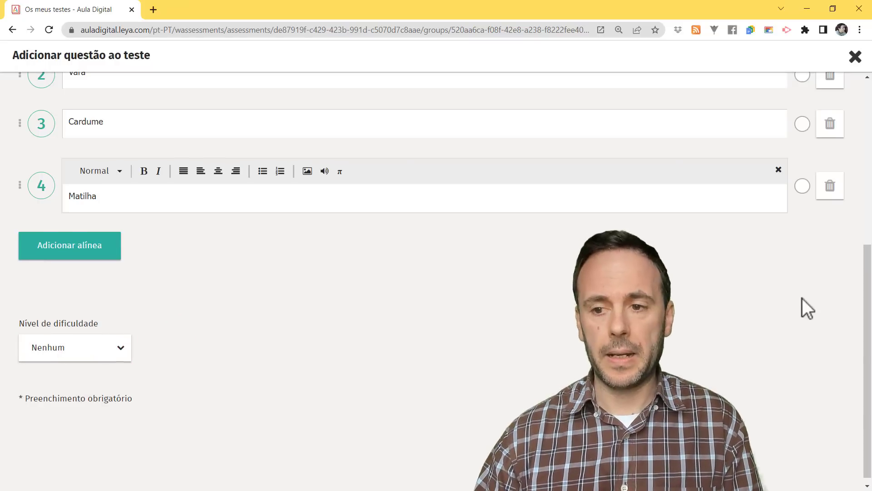
# Mark Enxame as the correct answer of the single-choice question.
pyautogui.scroll(4, 804, 306)
pyautogui.click(802, 195)
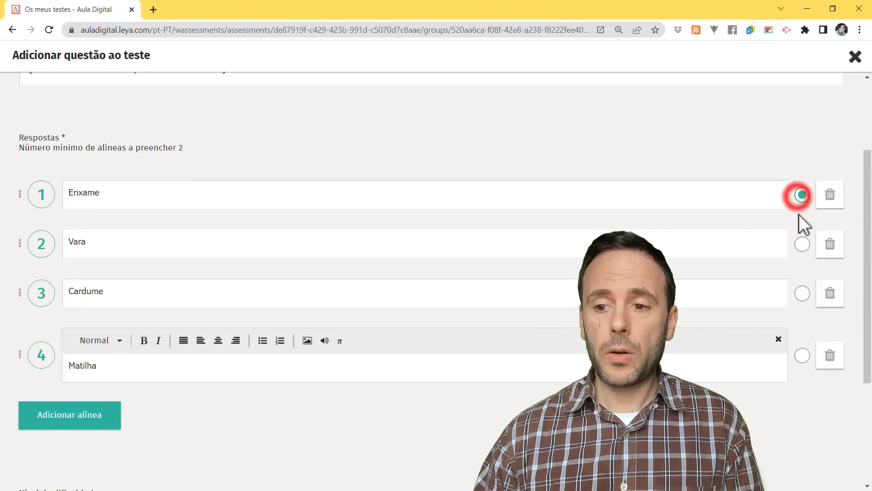
pyautogui.click(802, 244)
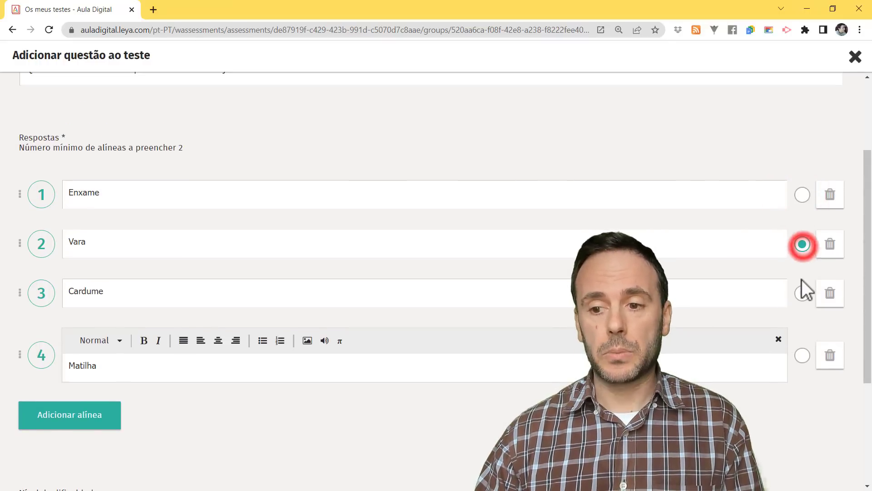
pyautogui.click(803, 195)
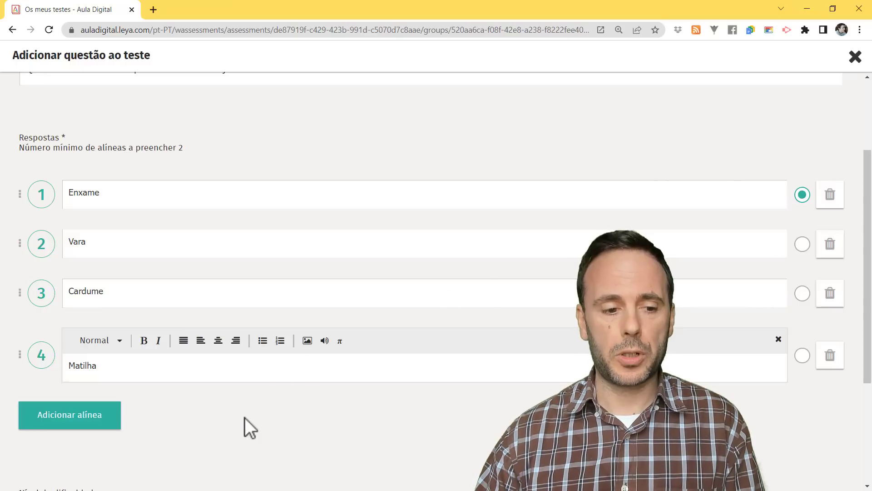
# Save the single-choice question and return to the test.
pyautogui.scroll(3, 249, 415)
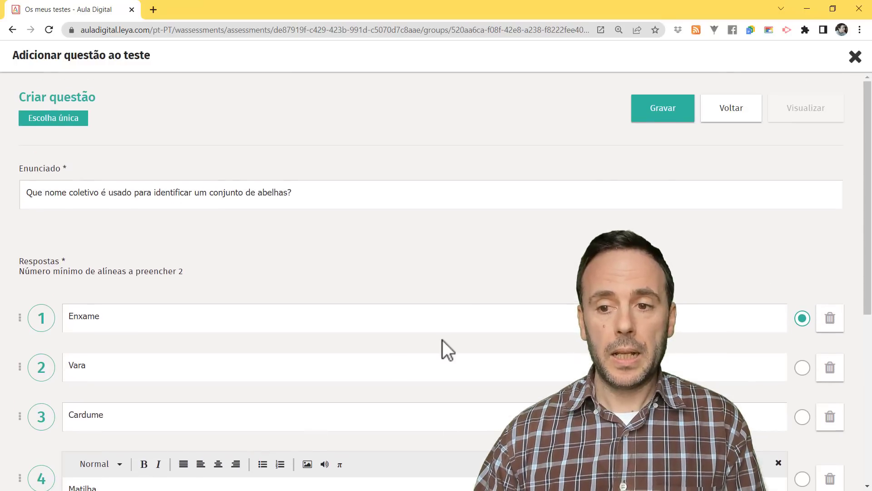
pyautogui.click(670, 119)
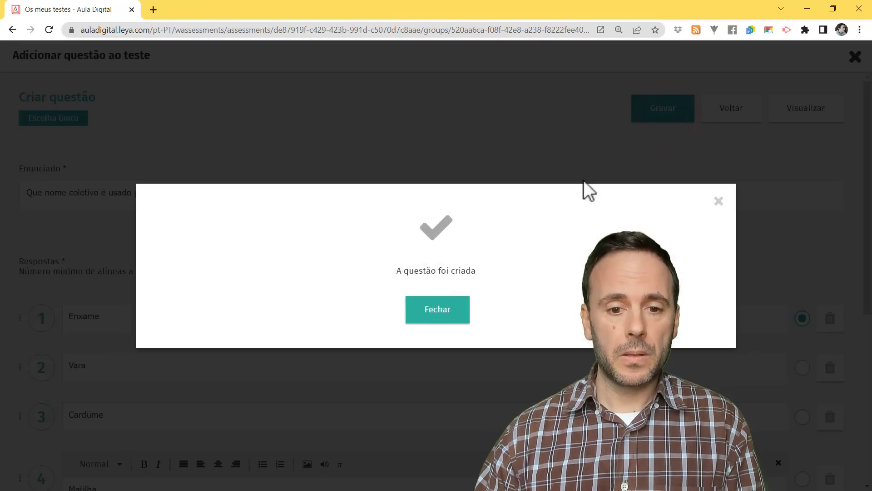
pyautogui.click(423, 312)
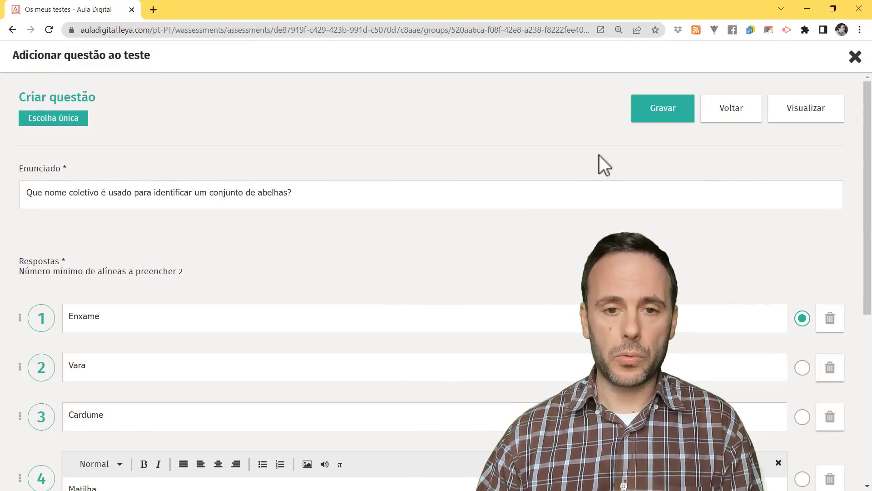
pyautogui.click(732, 109)
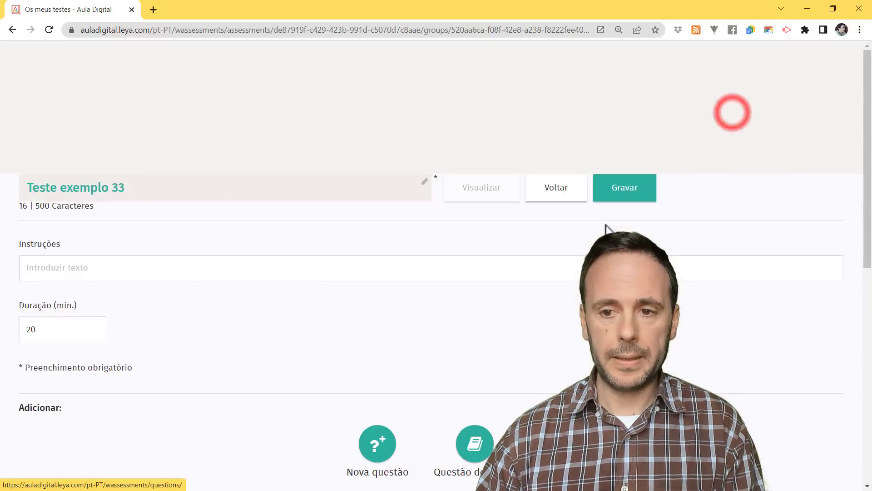
# Start a new question of type Ligação de pares for the test and enter "Liga" as its statement.
pyautogui.scroll(-5, 527, 296)
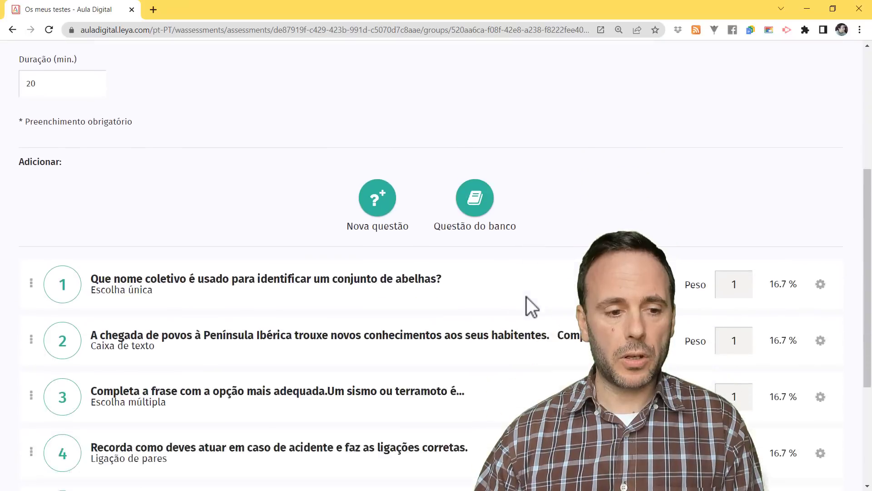
pyautogui.scroll(-2, 527, 296)
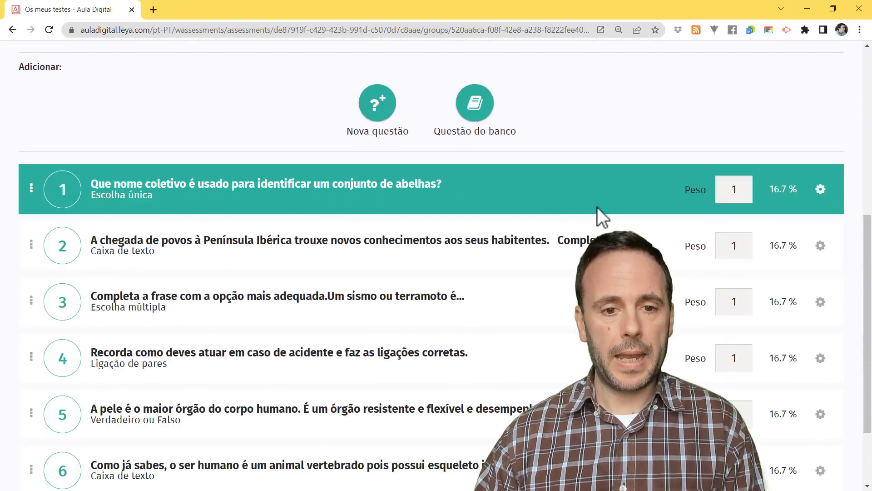
pyautogui.click(377, 109)
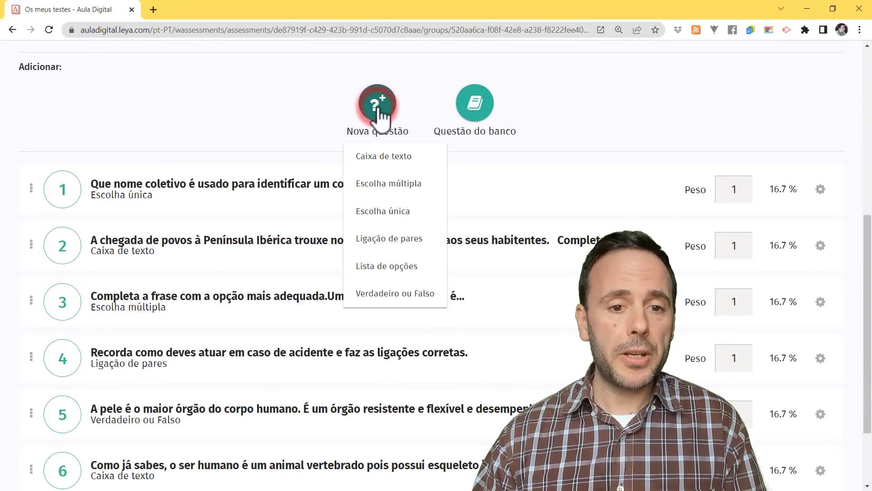
pyautogui.click(370, 238)
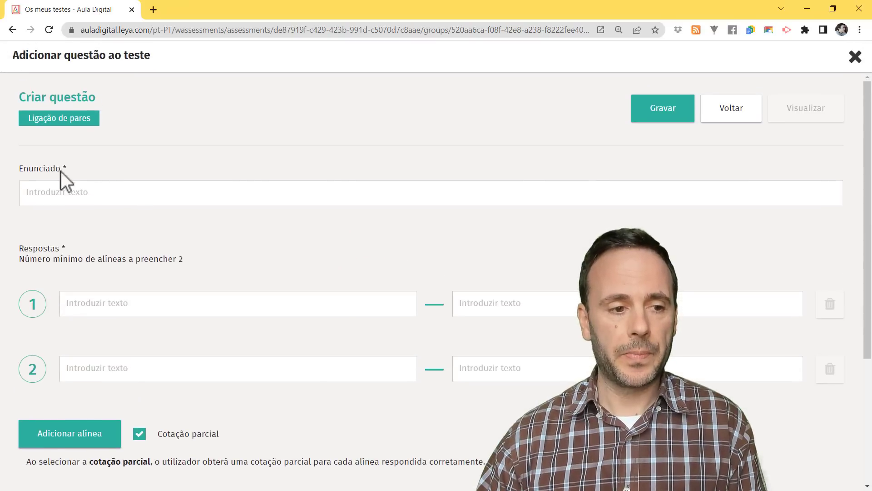
pyautogui.click(61, 189)
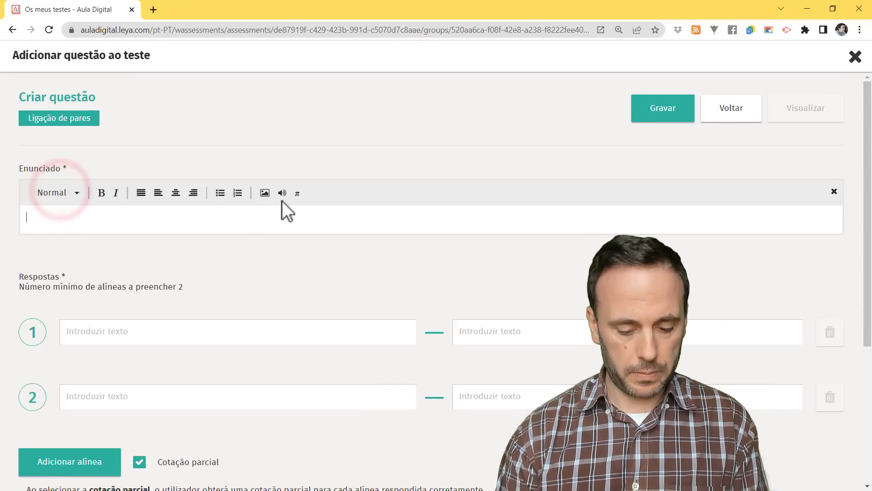
pyautogui.write('Liga')
# Fill in the first matching pair with Abelhas and Enxame.
pyautogui.scroll(-3, 284, 218)
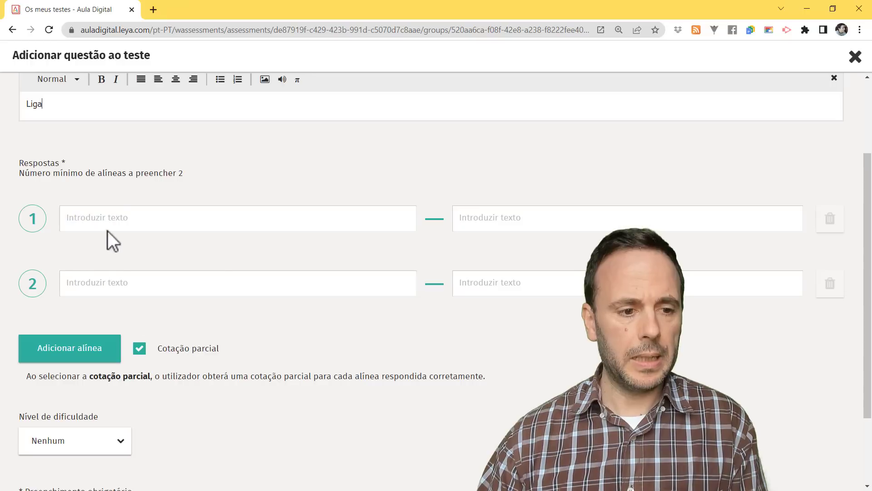
pyautogui.click(108, 221)
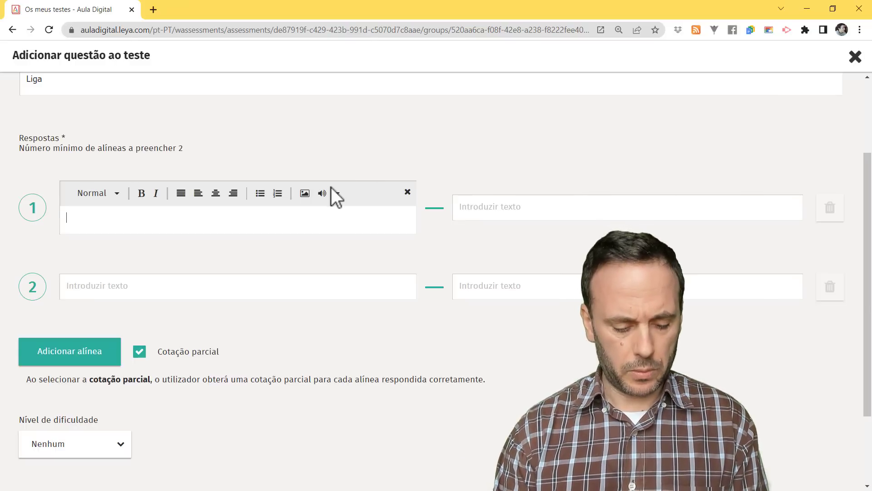
pyautogui.write('Abelhas')
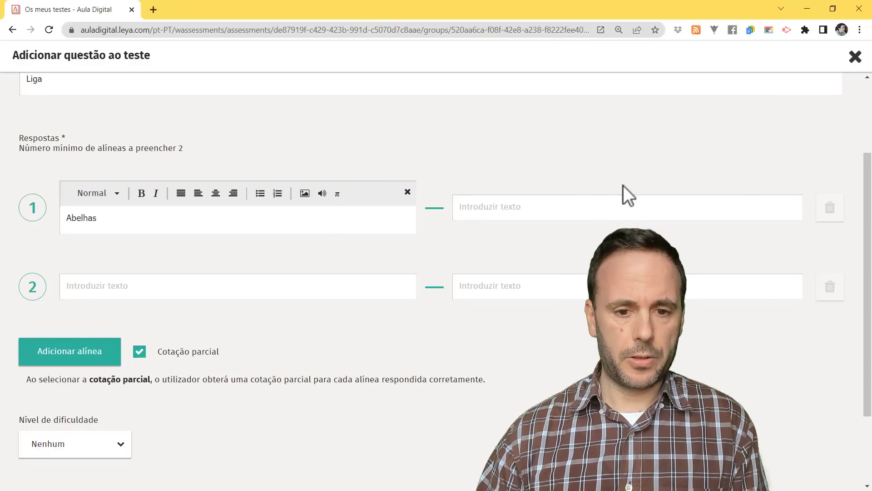
pyautogui.click(609, 207)
pyautogui.write('End')
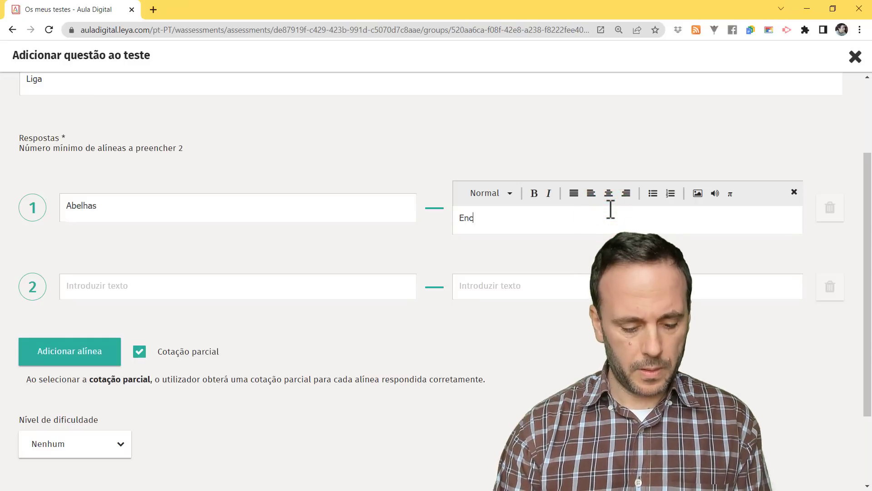
pyautogui.write('ame')
# Fill in the second matching pair with Porcos and Vara.
pyautogui.click(171, 285)
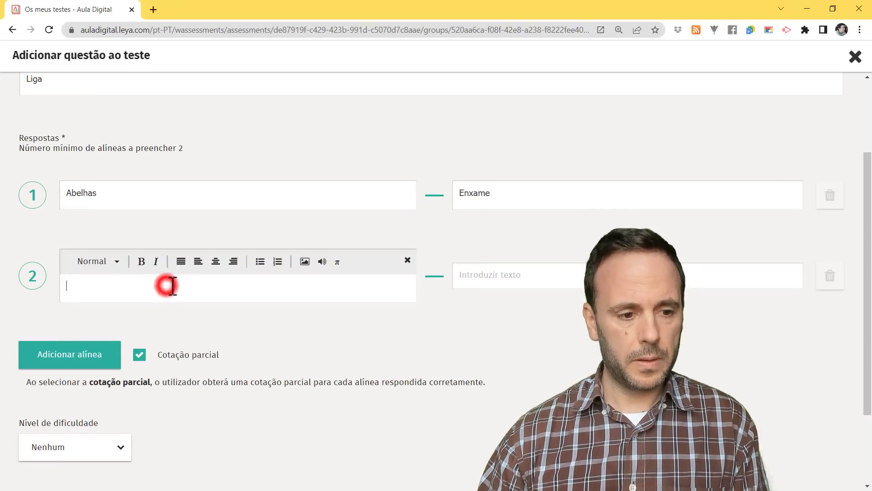
pyautogui.write('Porcos')
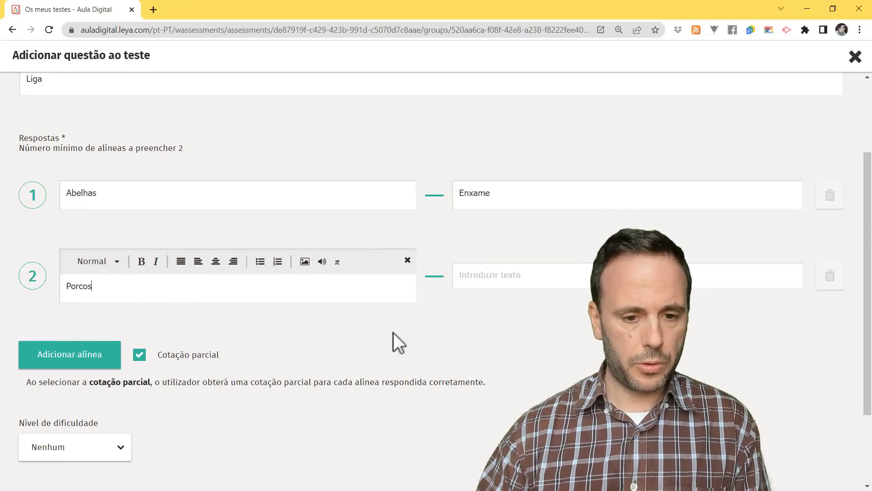
pyautogui.click(575, 280)
pyautogui.write('Ca')
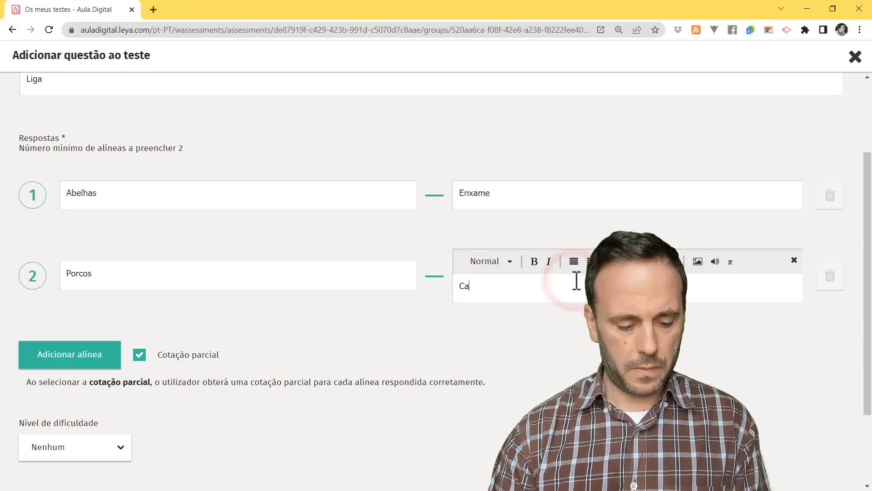
pyautogui.press('BackSpace')
pyautogui.press('BackSpace')
pyautogui.write('Vara')
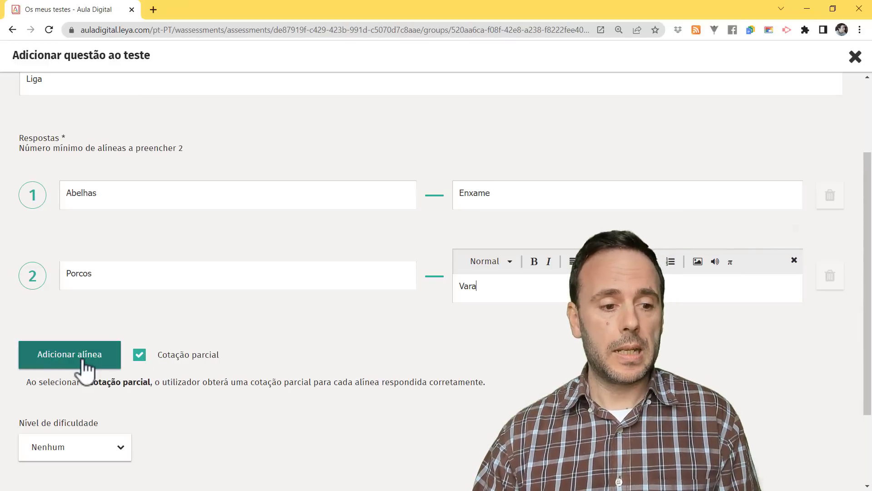
# Switch the Cotação parcial option off and back on for the pair-matching question.
pyautogui.click(139, 354)
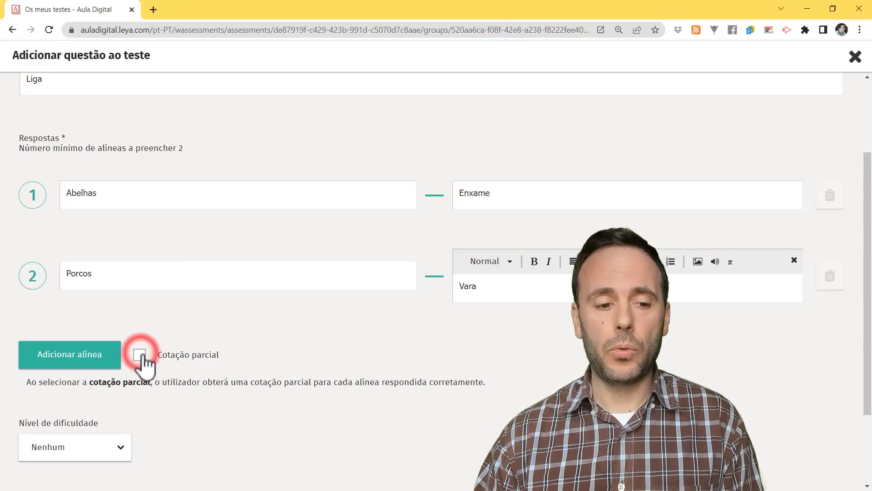
pyautogui.click(139, 356)
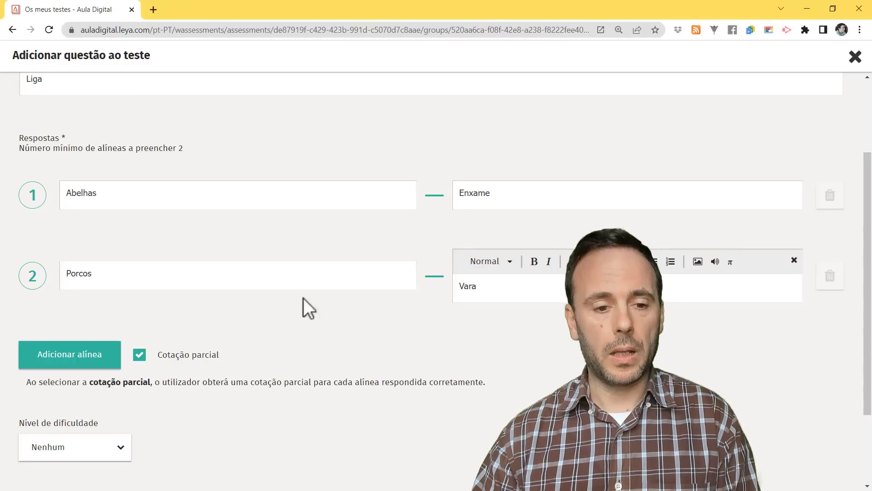
pyautogui.click(142, 356)
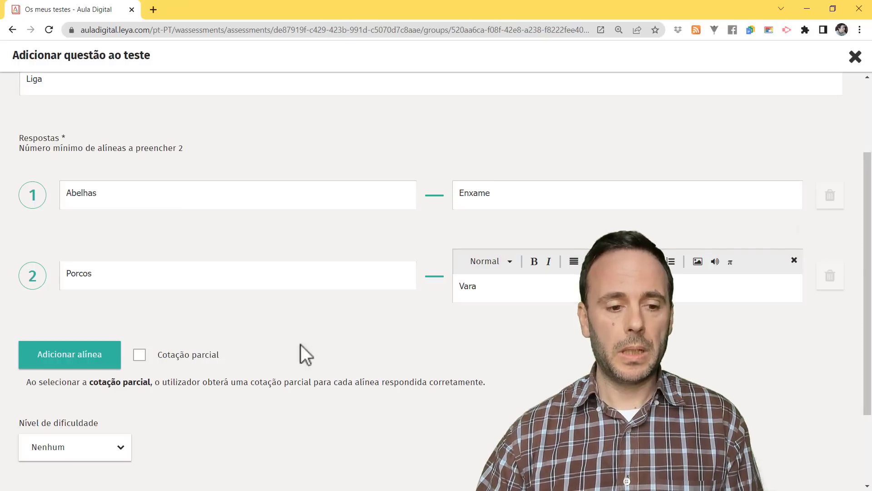
pyautogui.click(140, 354)
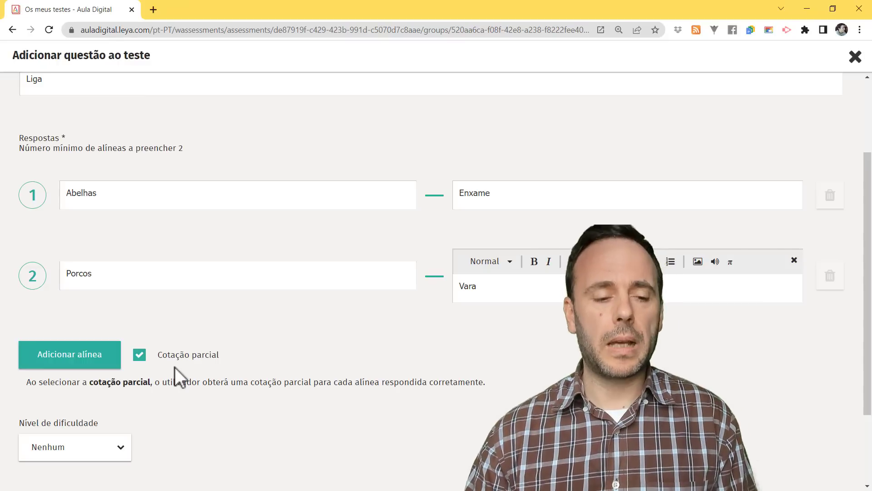
# Save the Ligação de pares question and return to the test.
pyautogui.scroll(-1, 76, 300)
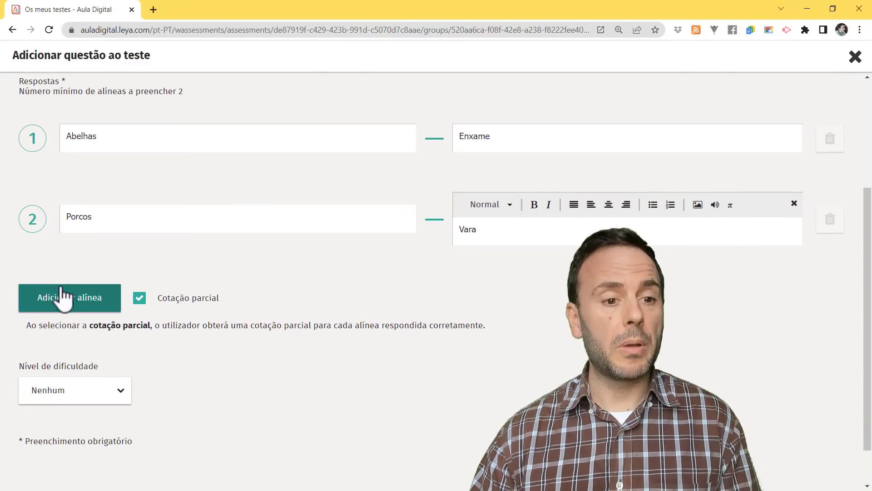
pyautogui.scroll(3, 455, 376)
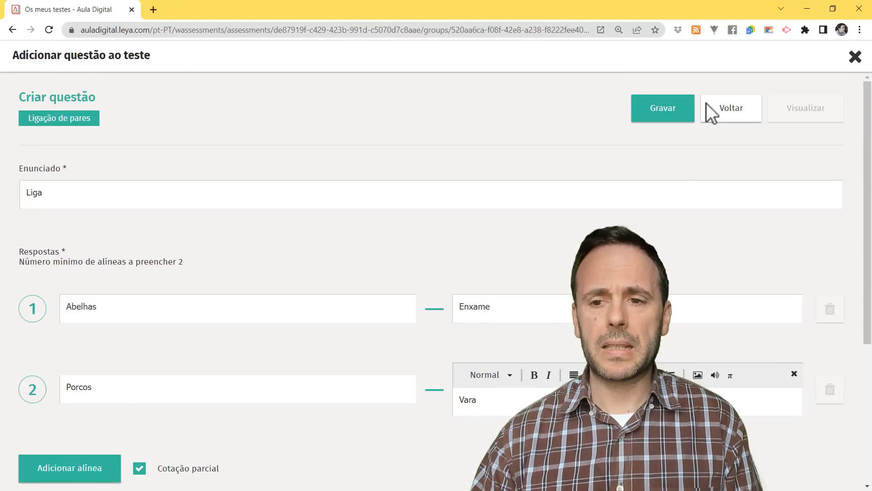
pyautogui.click(676, 111)
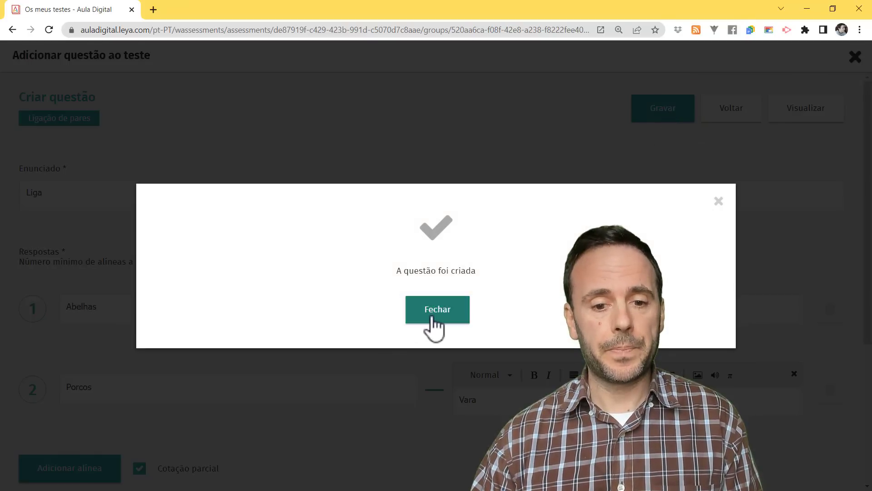
pyautogui.click(431, 315)
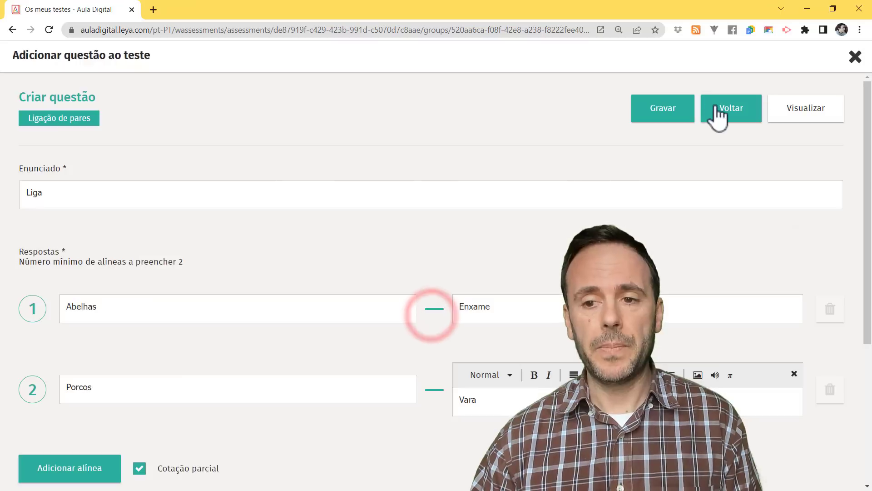
pyautogui.click(717, 109)
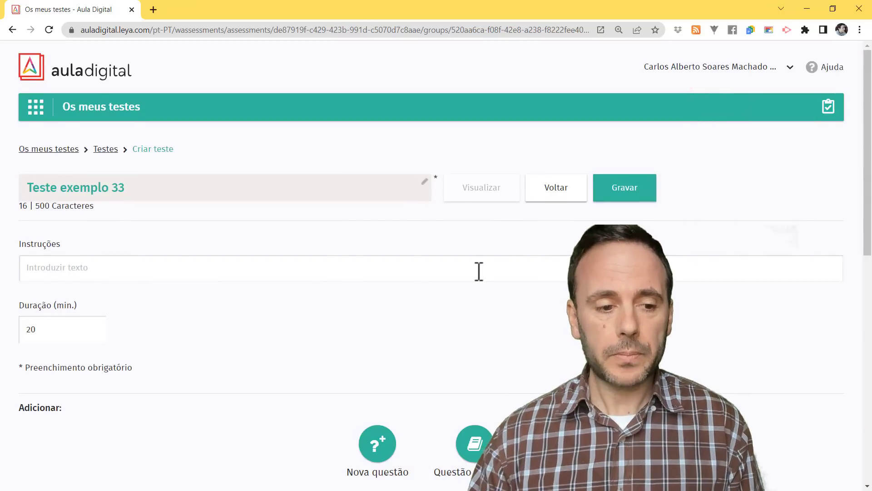
# Move the Liga question to second place in the question list and set its Peso to 2.
pyautogui.scroll(-5, 525, 272)
pyautogui.scroll(-4, 325, 252)
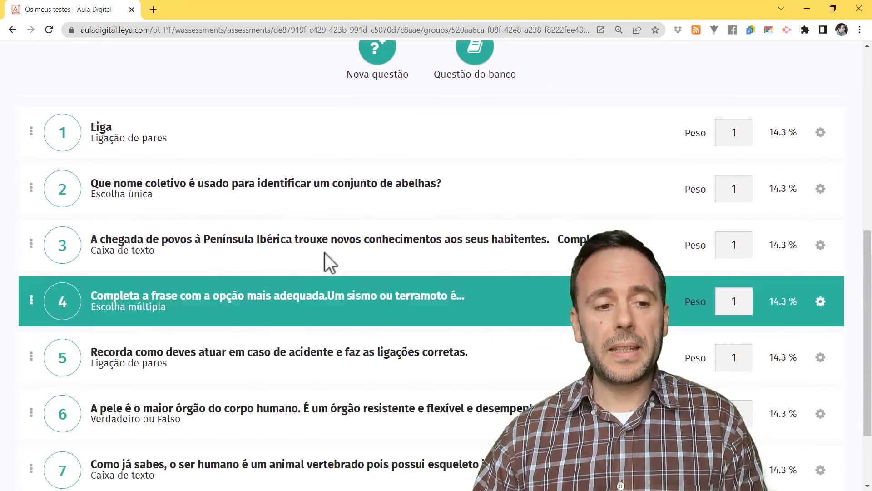
pyautogui.scroll(-2, 251, 420)
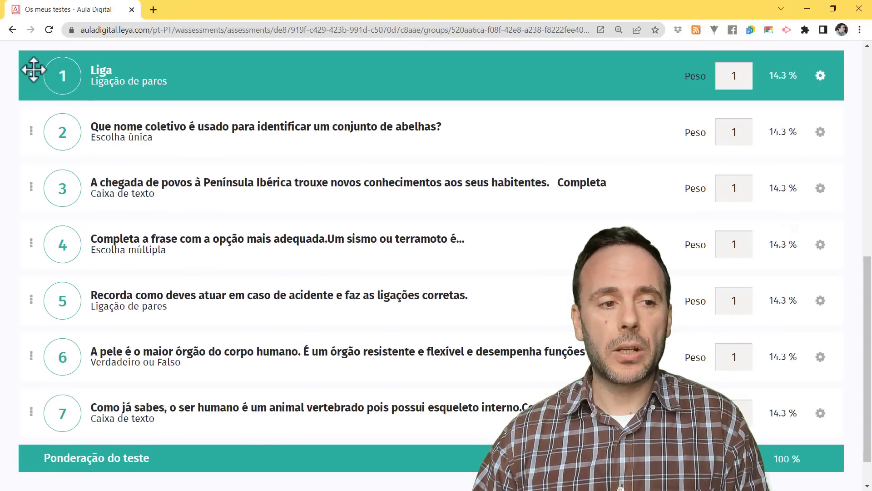
pyautogui.moveTo(34, 69); pyautogui.dragTo(37, 132)
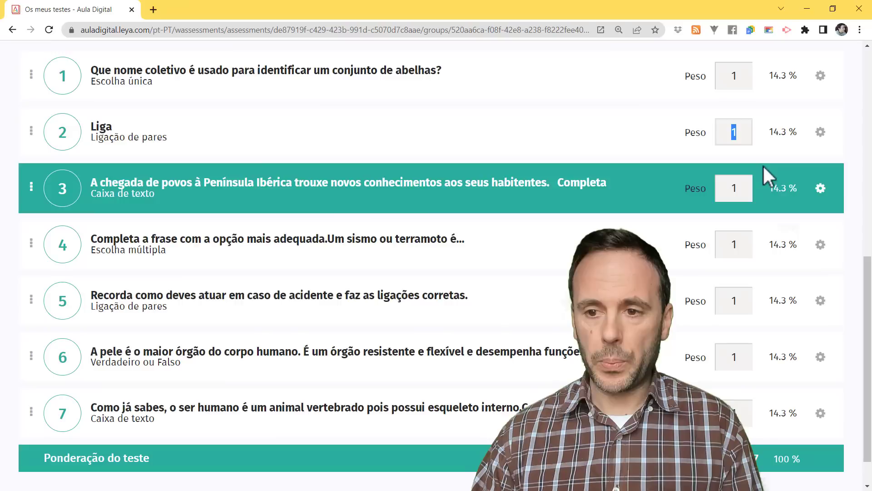
pyautogui.write('2')
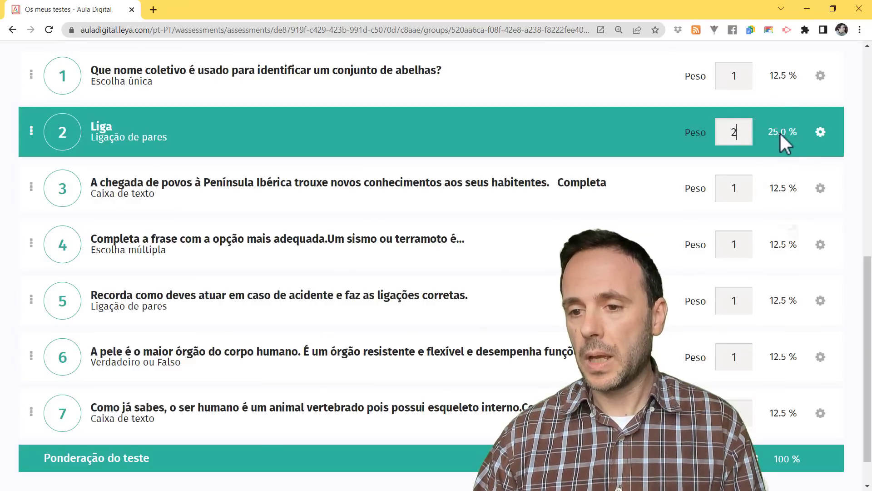
pyautogui.scroll(1, 776, 157)
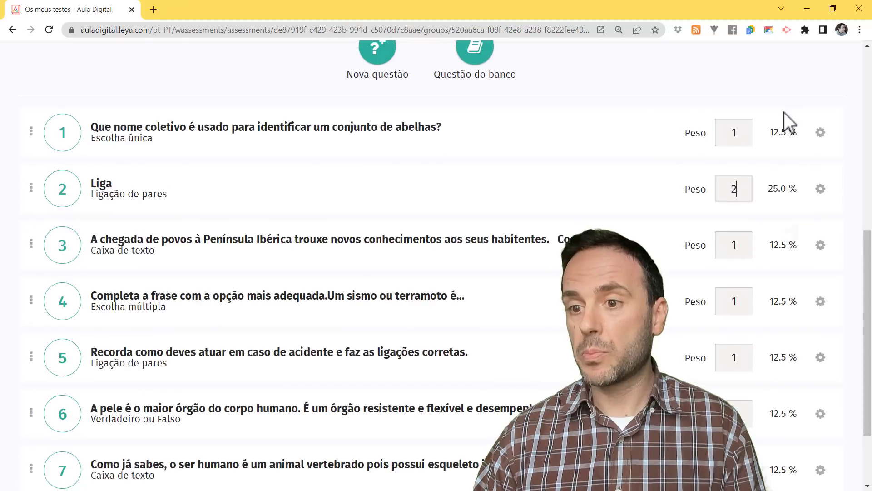
pyautogui.click(820, 188)
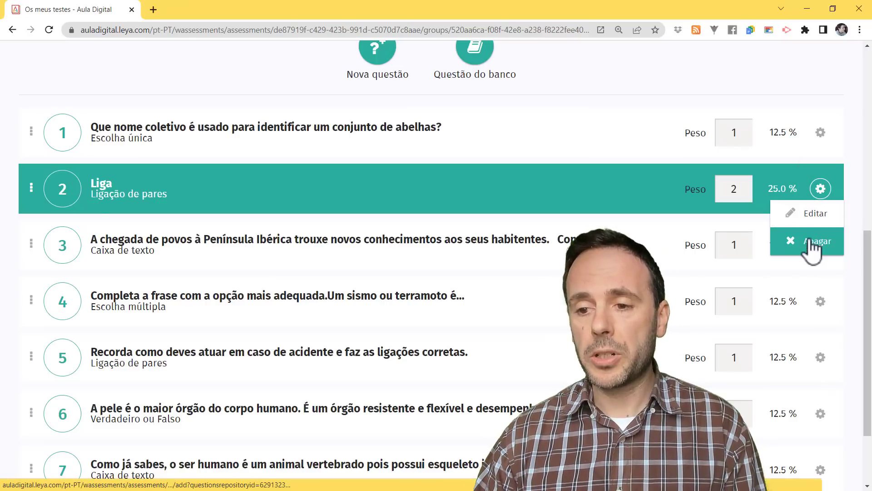
pyautogui.click(852, 161)
# Edit the Escolha múltipla question about "Um sismo ou terramoto é..." and mark its second answer as correct too.
pyautogui.scroll(-3, 851, 181)
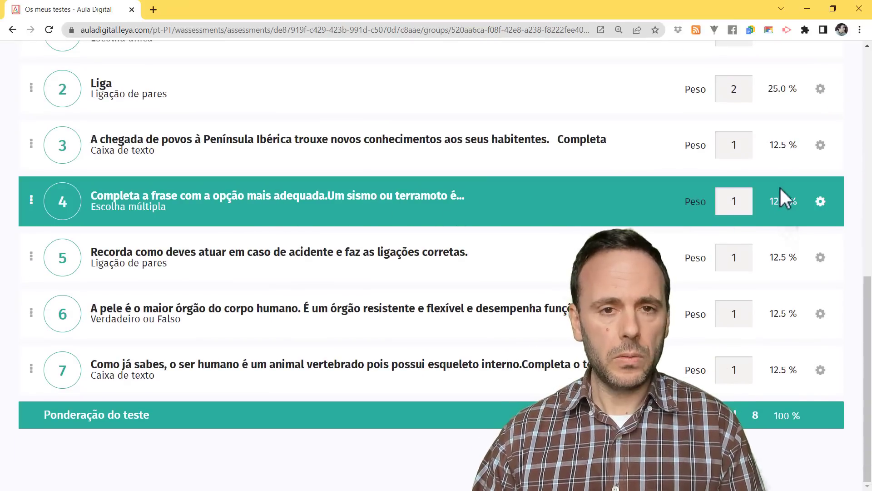
pyautogui.click(821, 202)
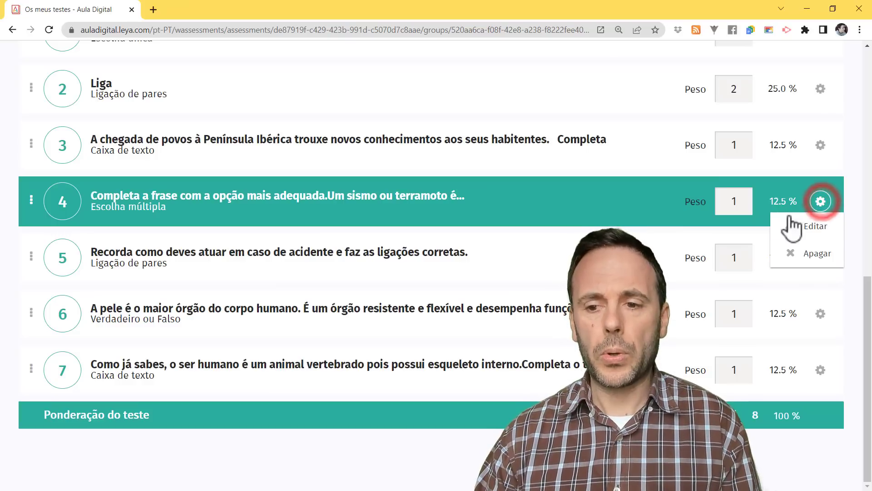
pyautogui.click(800, 227)
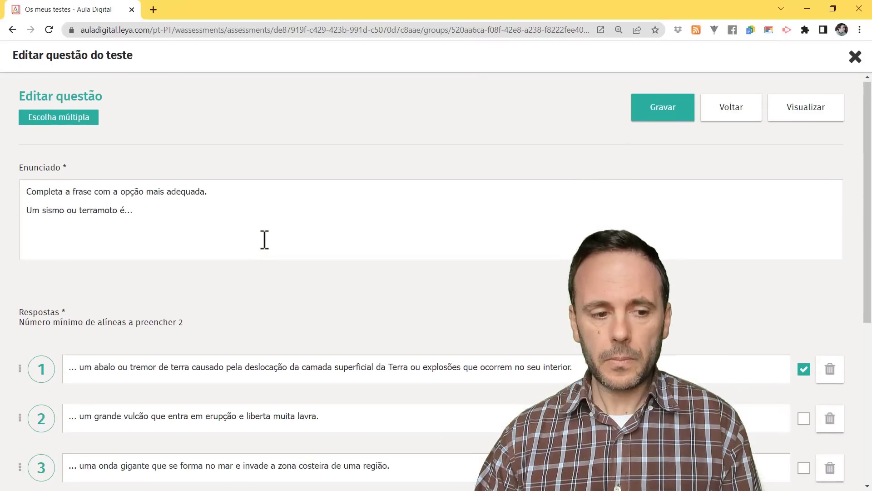
pyautogui.scroll(-4, 204, 246)
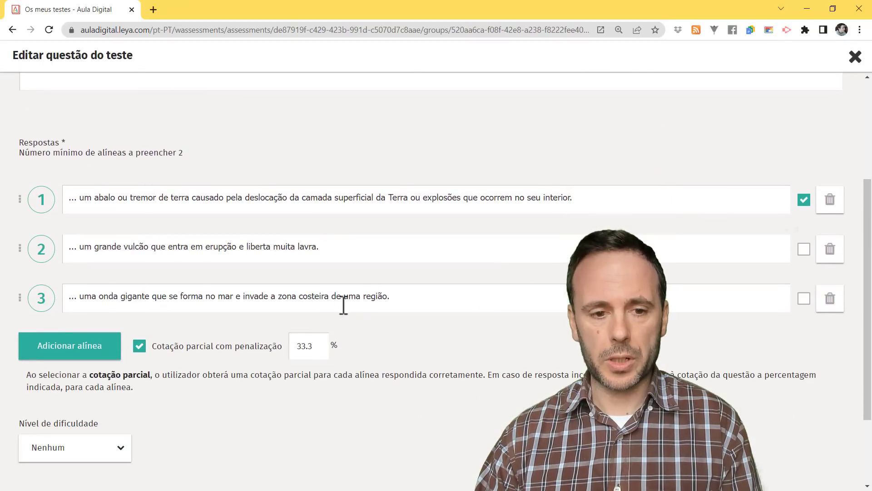
pyautogui.click(804, 249)
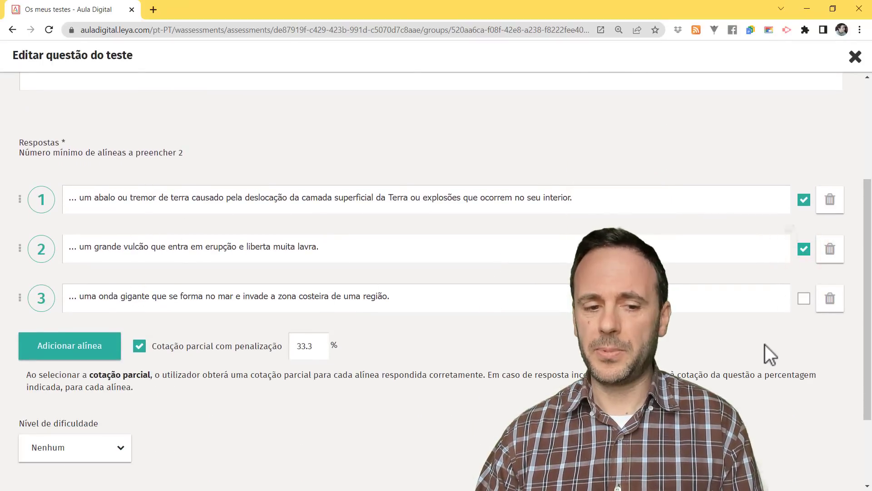
# Save the edited Escolha múltipla question and go back to the test.
pyautogui.scroll(4, 670, 288)
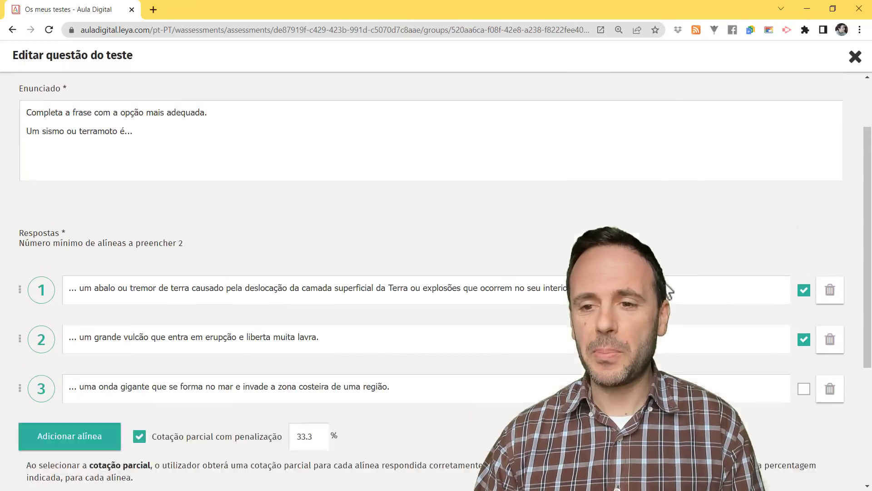
pyautogui.click(678, 111)
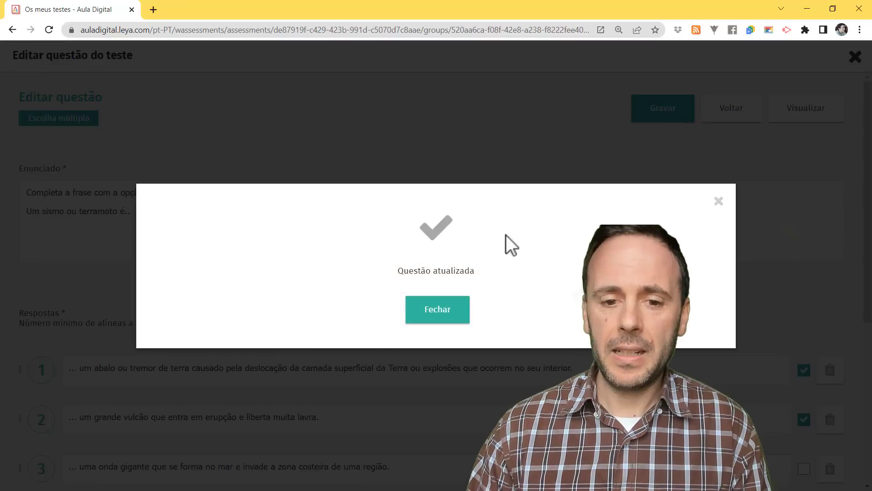
pyautogui.click(467, 310)
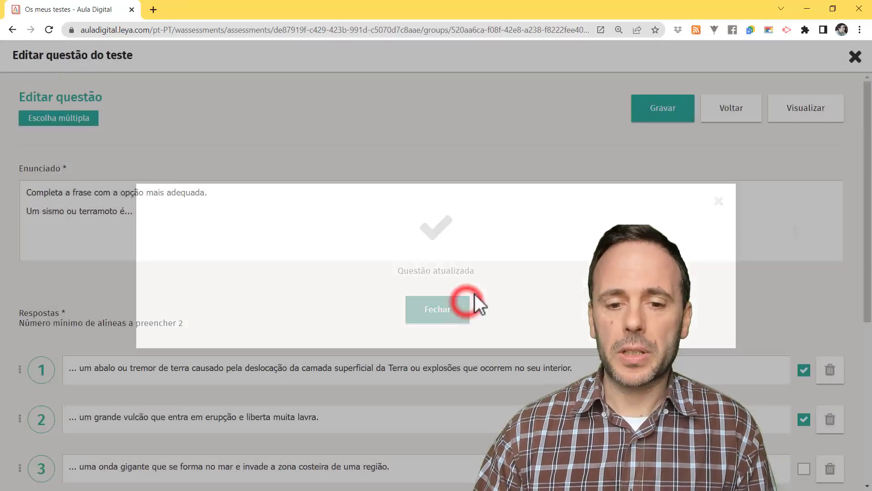
pyautogui.click(738, 120)
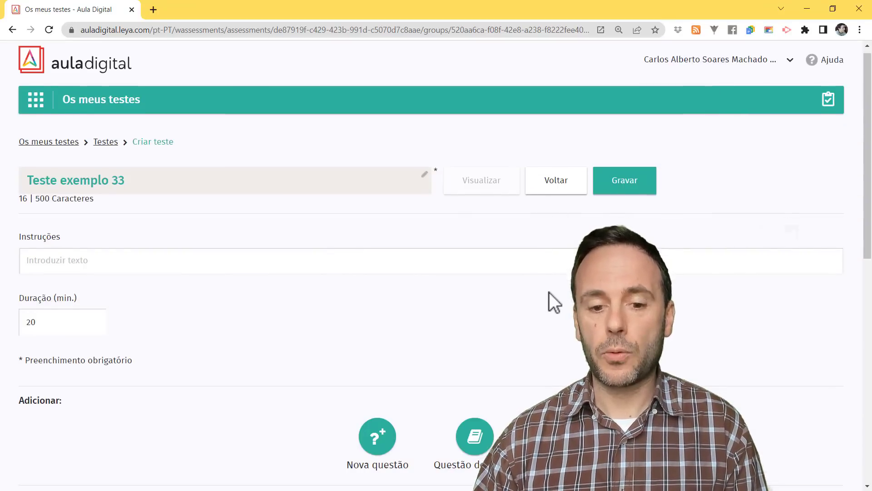
# Review the test's question list, save Teste exemplo 33 and dismiss the save message.
pyautogui.scroll(-6, 549, 293)
pyautogui.scroll(2, 550, 289)
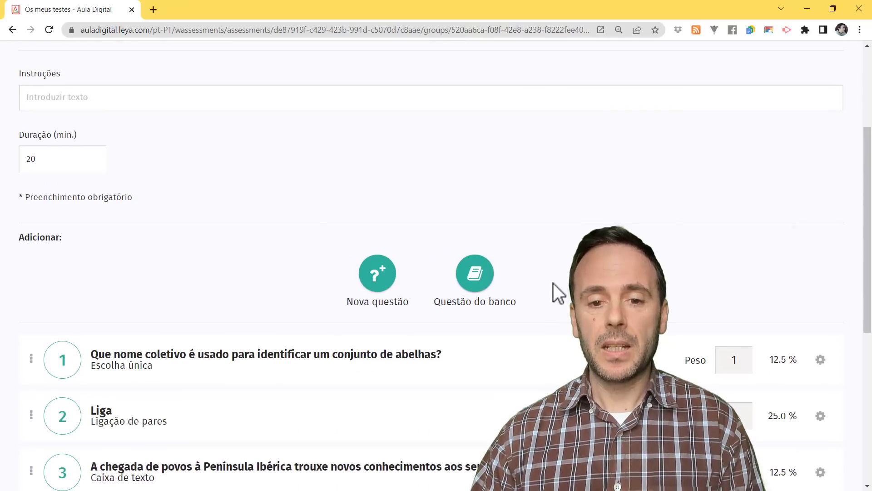
pyautogui.scroll(3, 553, 282)
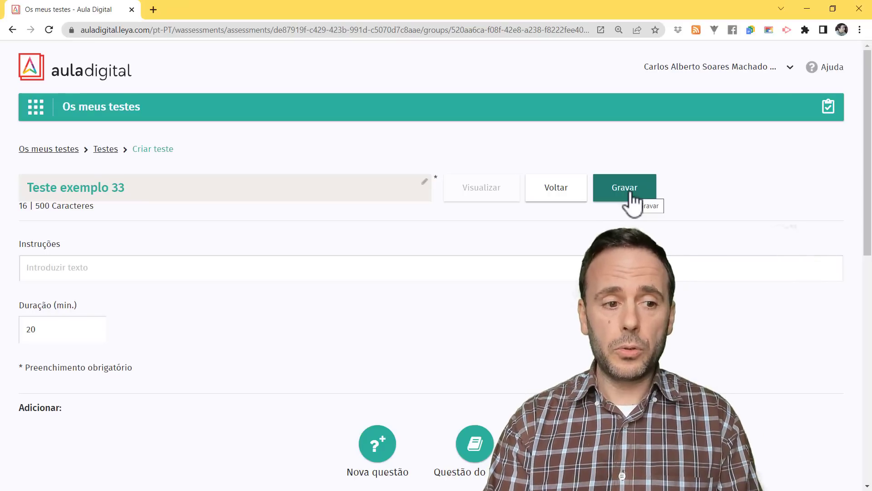
pyautogui.scroll(-1, 611, 218)
pyautogui.scroll(-3, 611, 218)
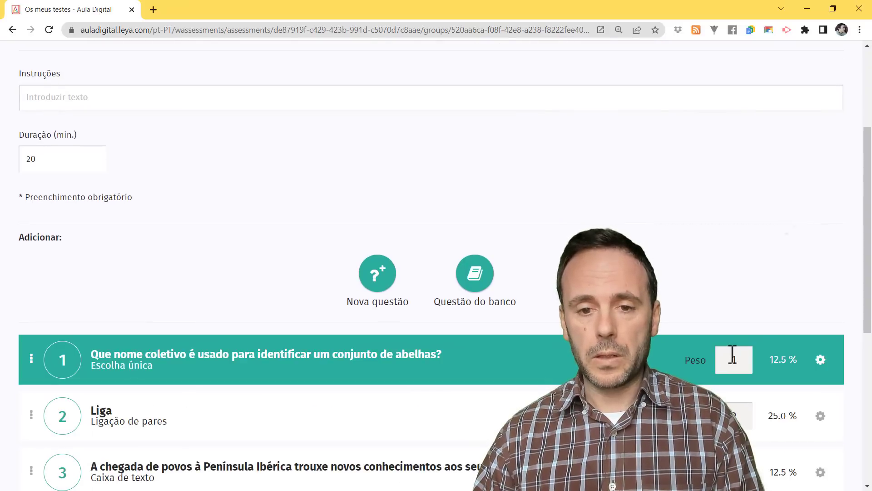
pyautogui.scroll(4, 733, 355)
pyautogui.click(625, 183)
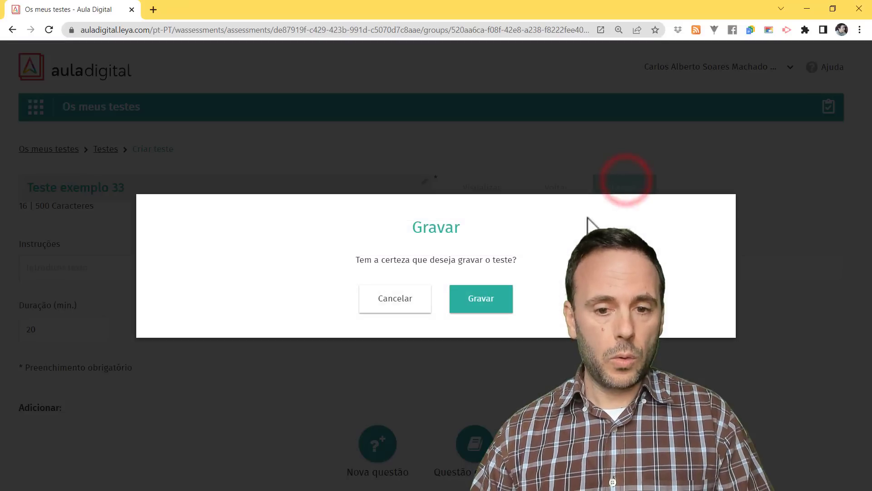
pyautogui.click(485, 298)
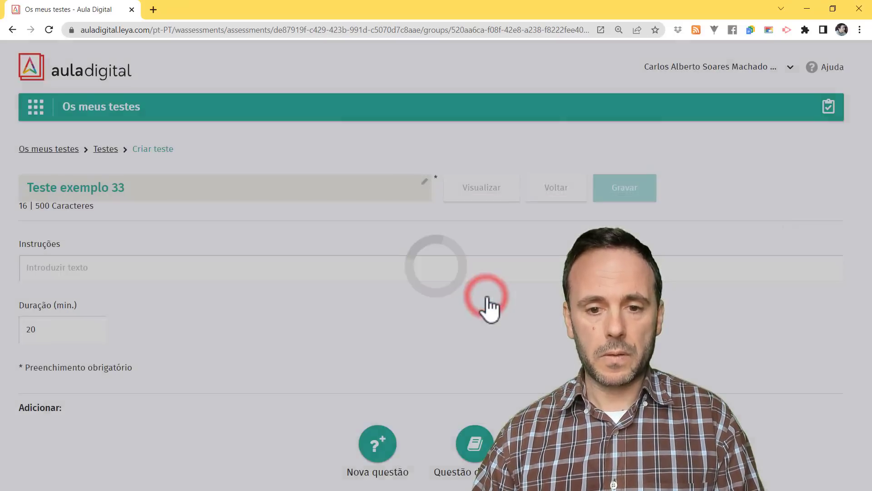
pyautogui.click(445, 315)
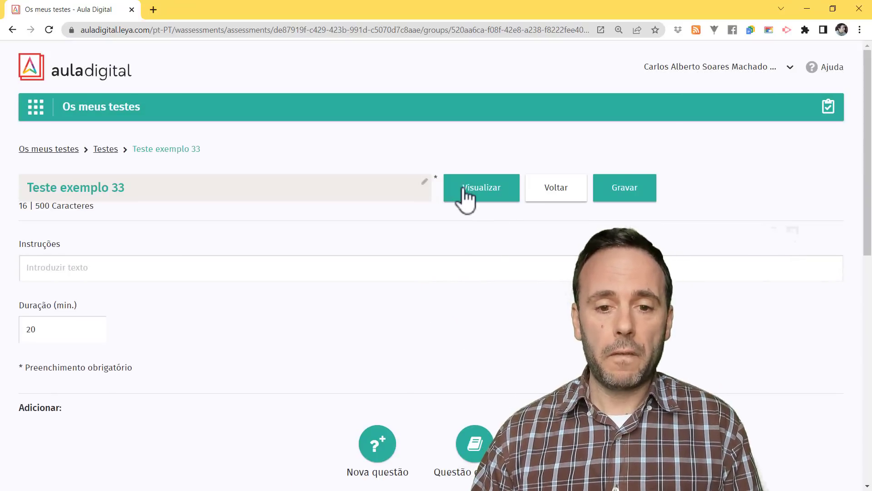
# Preview the saved test, start it and answer the first question with Enxame.
pyautogui.click(471, 191)
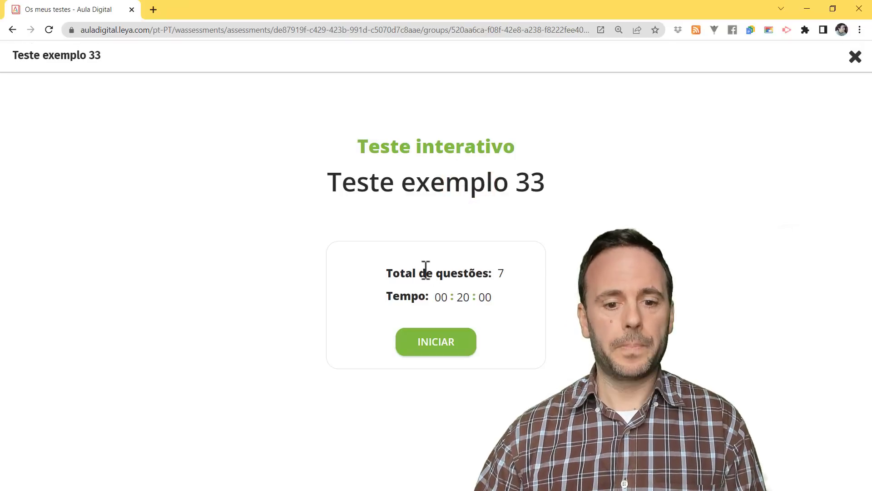
pyautogui.click(425, 349)
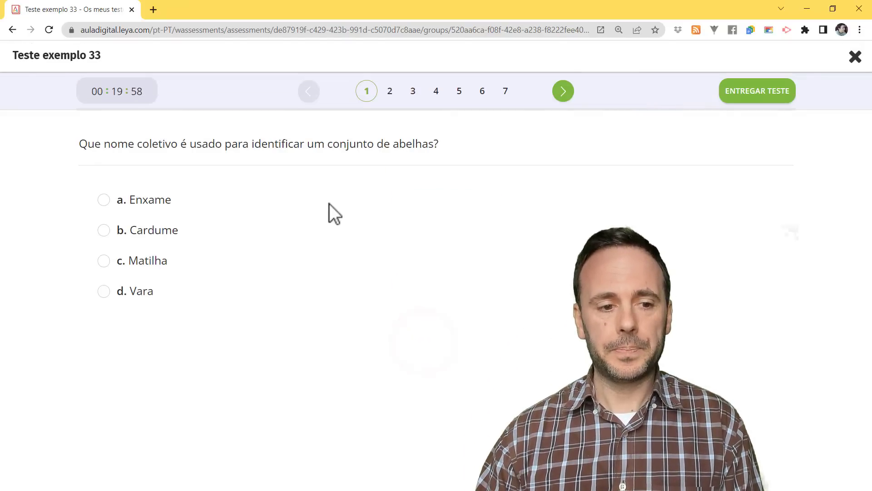
pyautogui.click(103, 200)
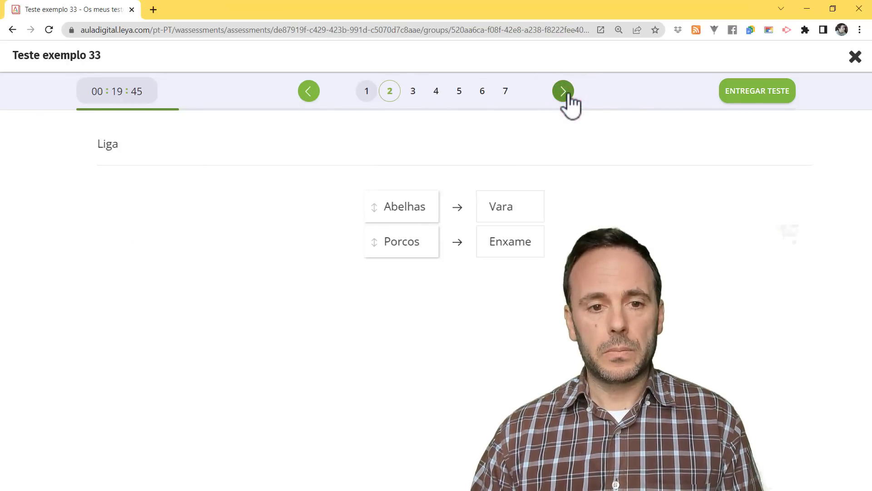
# Match Porcos with Vara and Abelhas with Enxame in question 2, and submit the test from question 3.
pyautogui.moveTo(378, 245); pyautogui.dragTo(373, 213)
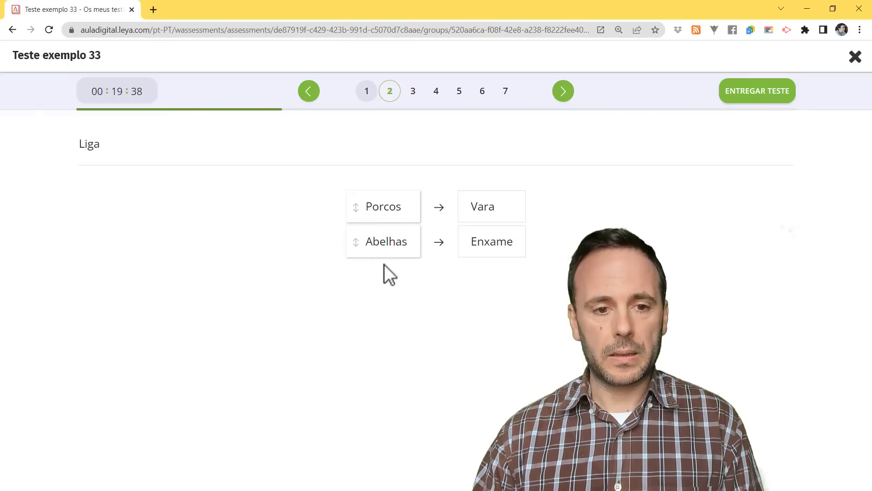
pyautogui.click(561, 91)
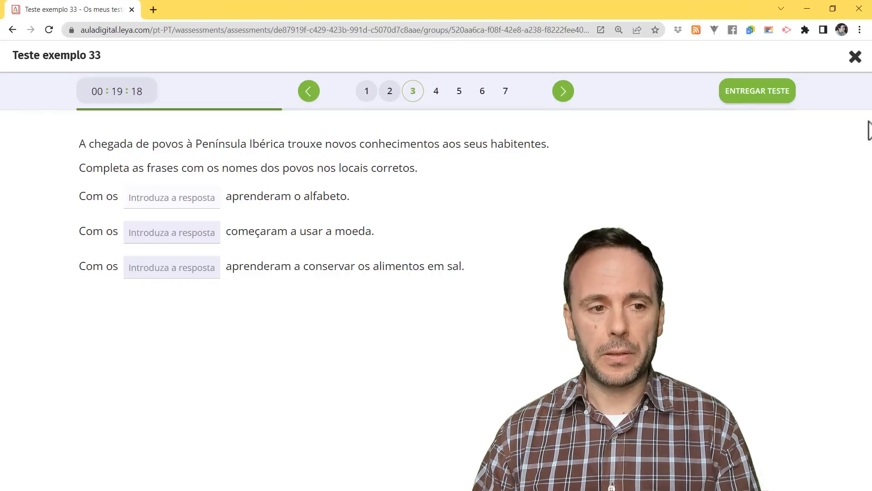
pyautogui.click(732, 95)
pyautogui.click(403, 345)
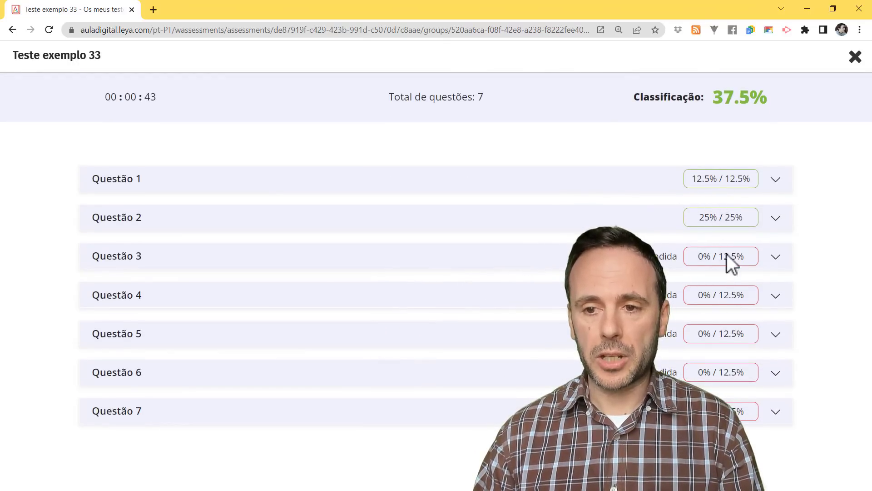
# Examine the test's final classification, close the preview and return to the question list.
pyautogui.moveTo(736, 96); pyautogui.dragTo(768, 97)
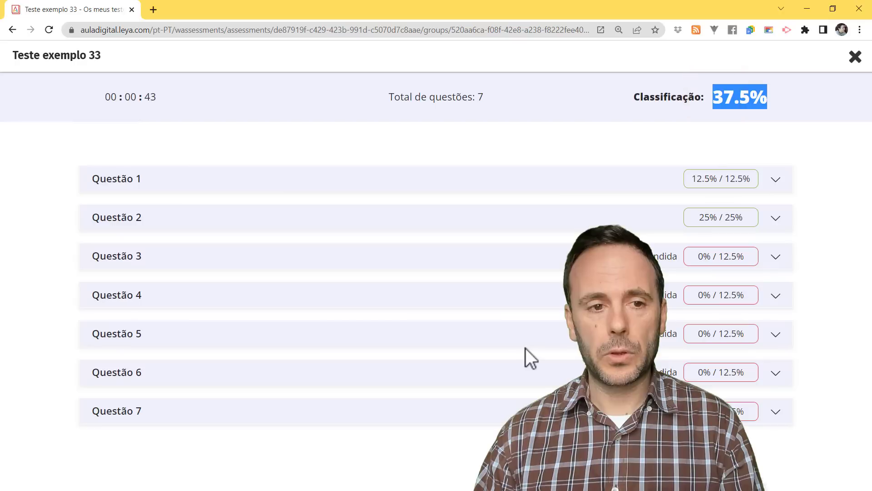
pyautogui.click(855, 57)
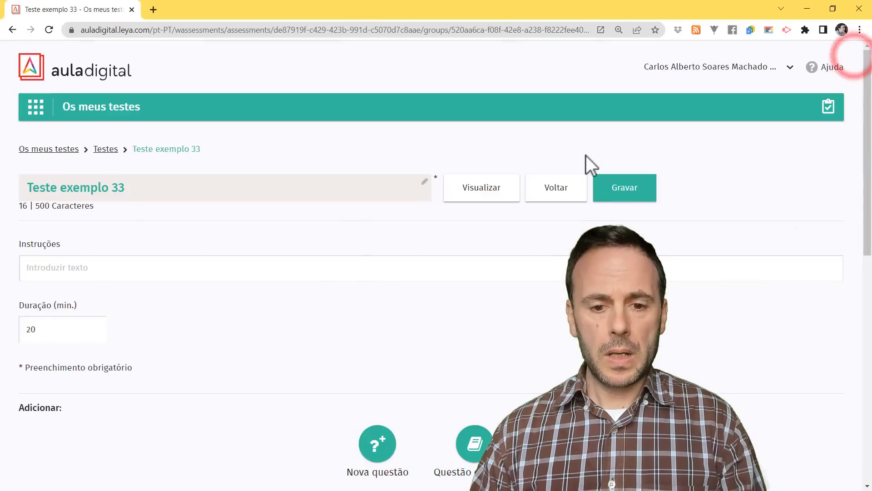
pyautogui.scroll(-5, 541, 270)
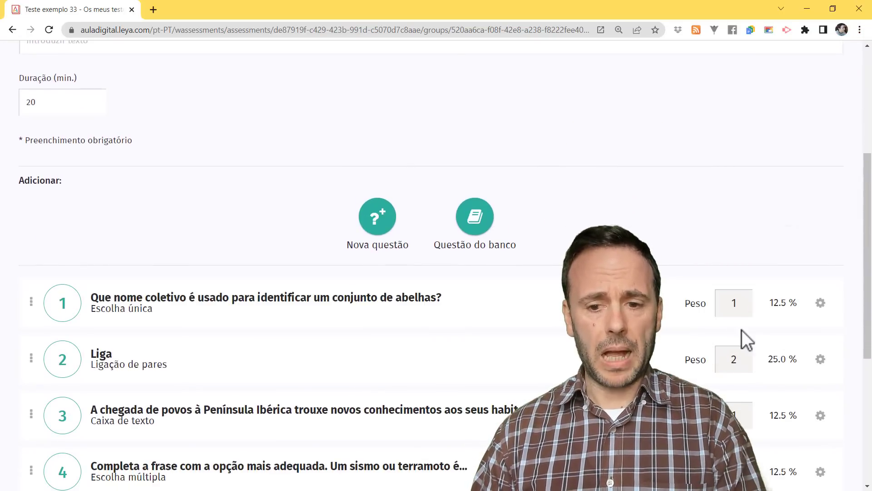
# Preview Teste exemplo 33 again, start it, and exit the preview without submitting the test.
pyautogui.scroll(2, 722, 350)
pyautogui.scroll(4, 718, 347)
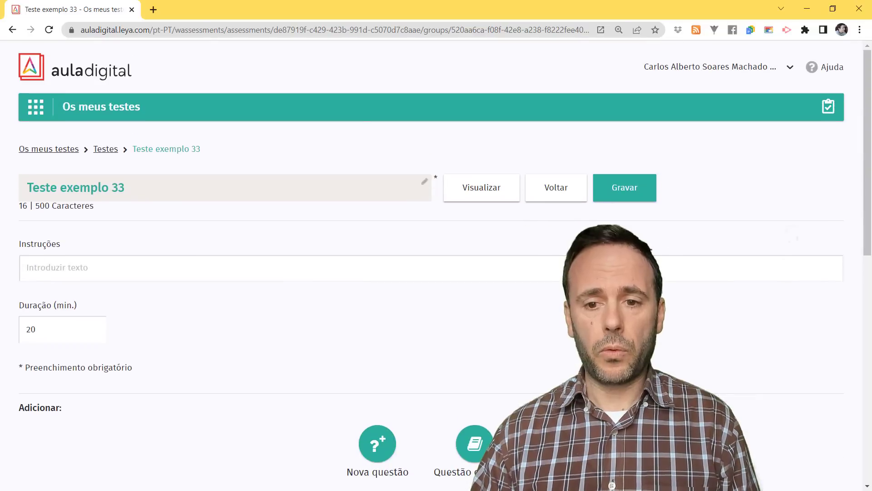
pyautogui.click(508, 192)
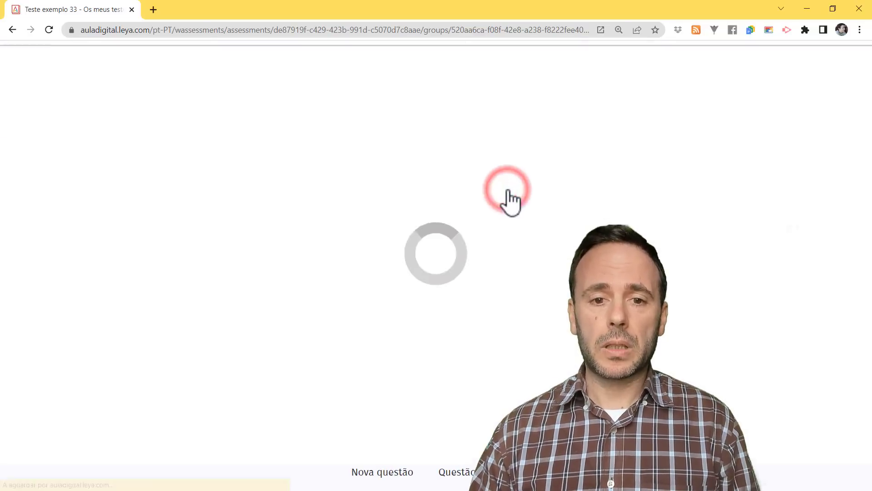
pyautogui.click(437, 342)
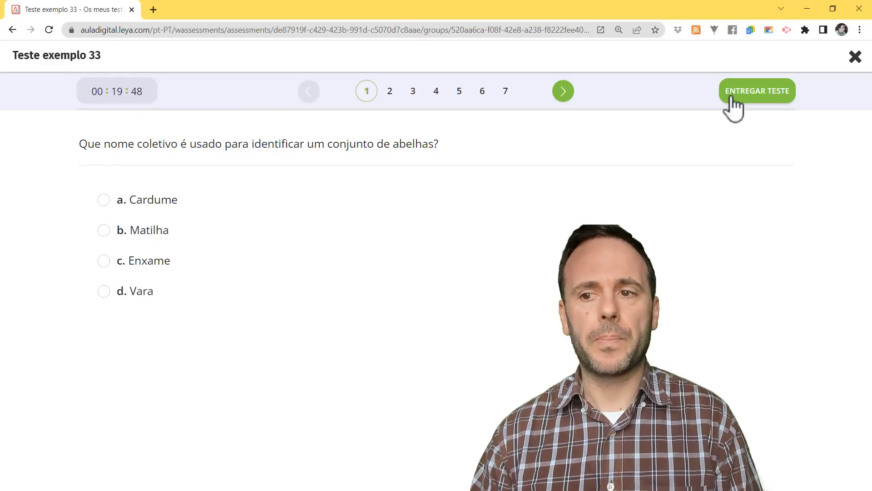
pyautogui.click(856, 57)
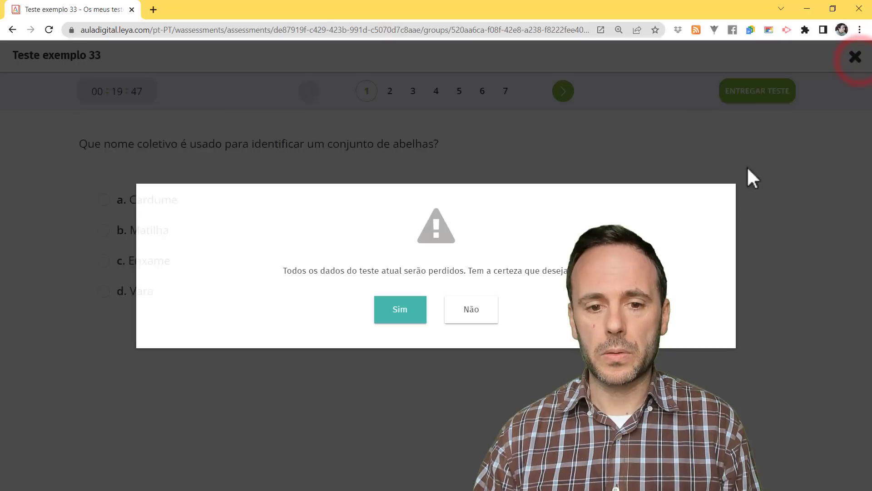
pyautogui.click(391, 314)
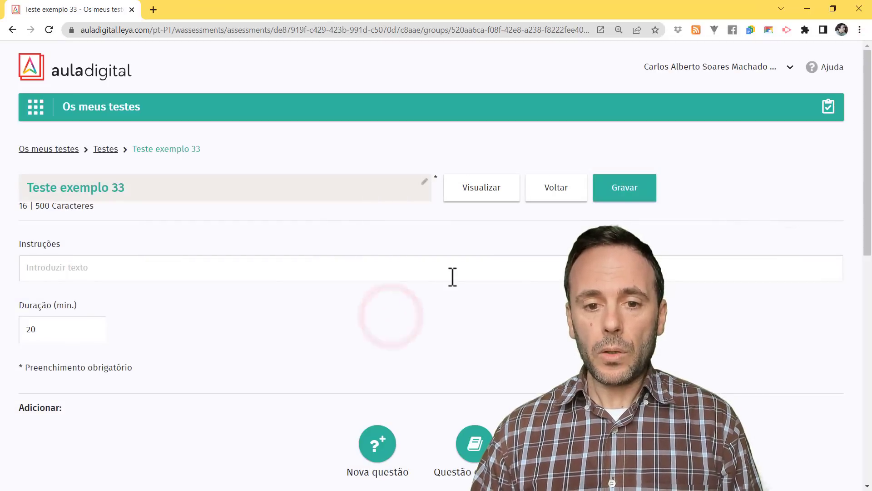
# Return to the test list and share Teste exemplo 33 with the Aula Digital room Sala do 4º A as a Teste.
pyautogui.click(564, 191)
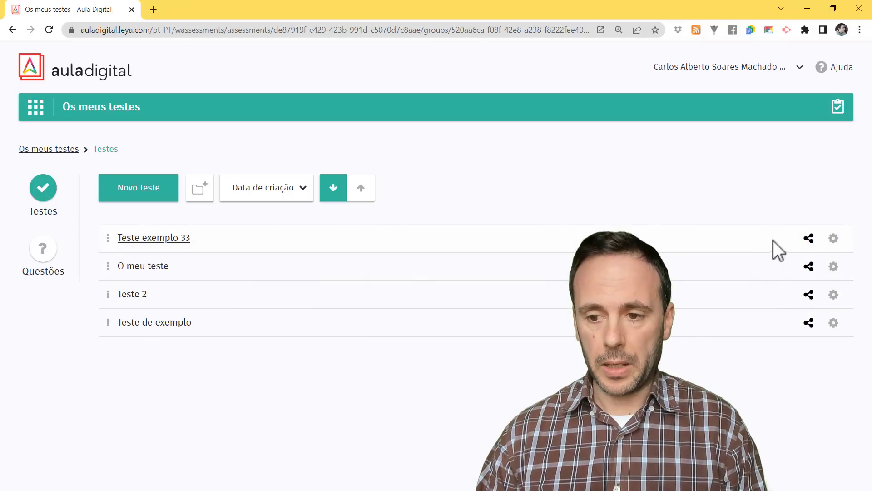
pyautogui.click(809, 238)
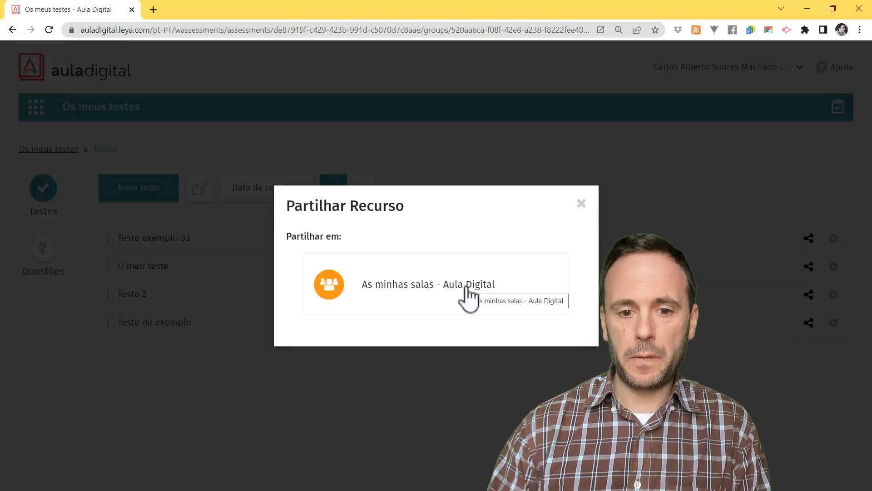
pyautogui.click(448, 294)
pyautogui.click(434, 246)
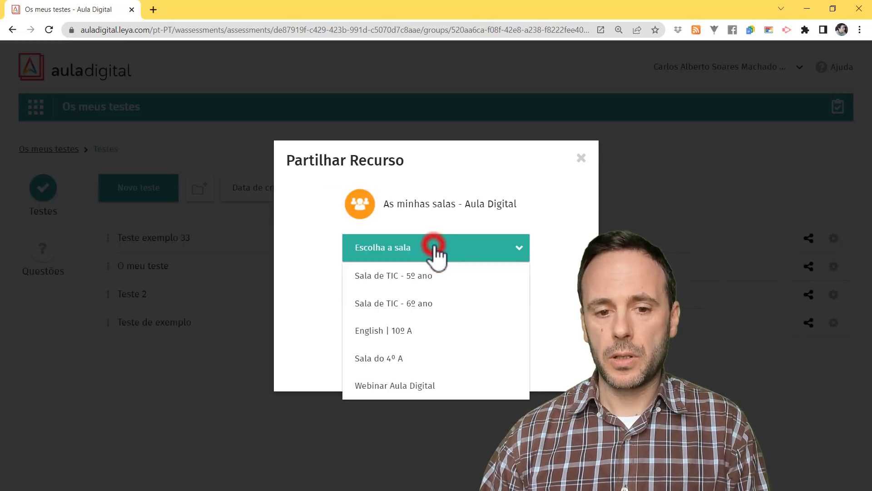
pyautogui.click(412, 359)
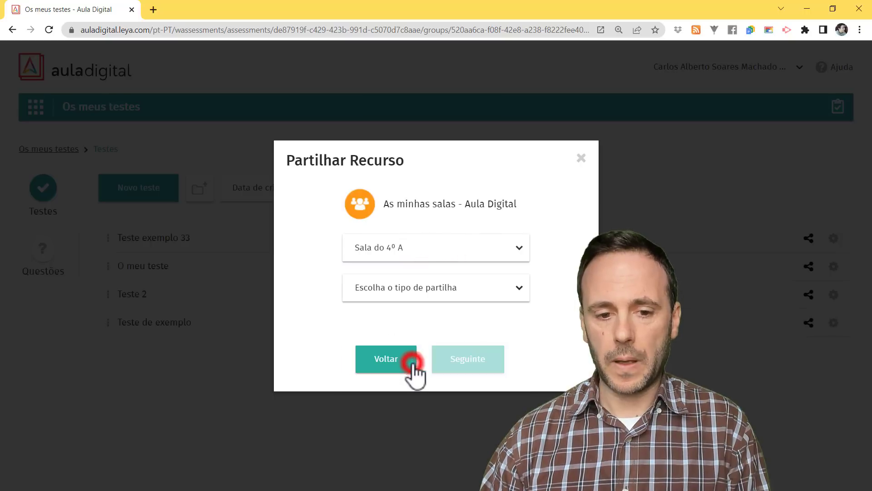
pyautogui.click(413, 287)
pyautogui.click(372, 316)
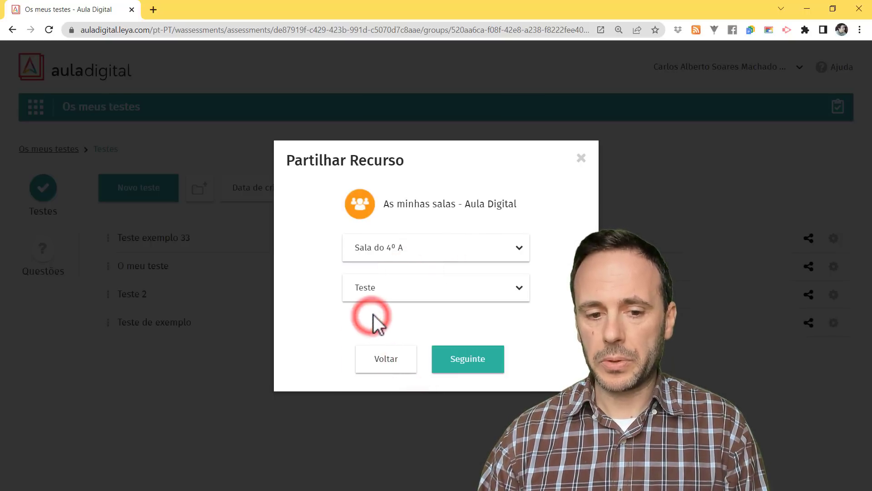
pyautogui.click(465, 359)
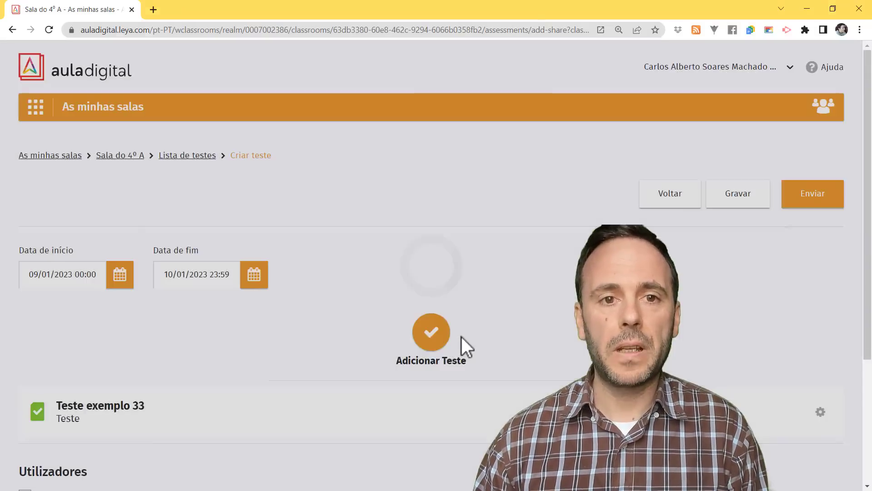
# Assign the shared test to all users of the room, save it and dismiss the message.
pyautogui.scroll(-4, 356, 298)
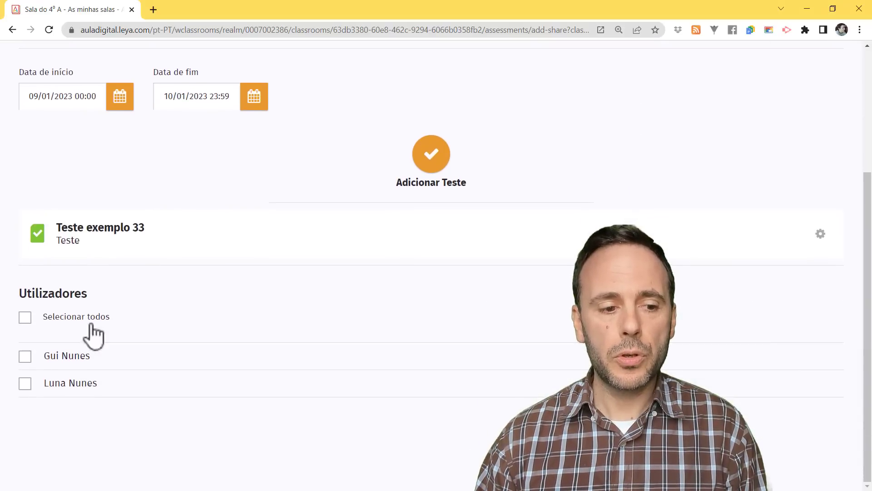
pyautogui.click(24, 356)
pyautogui.click(57, 248)
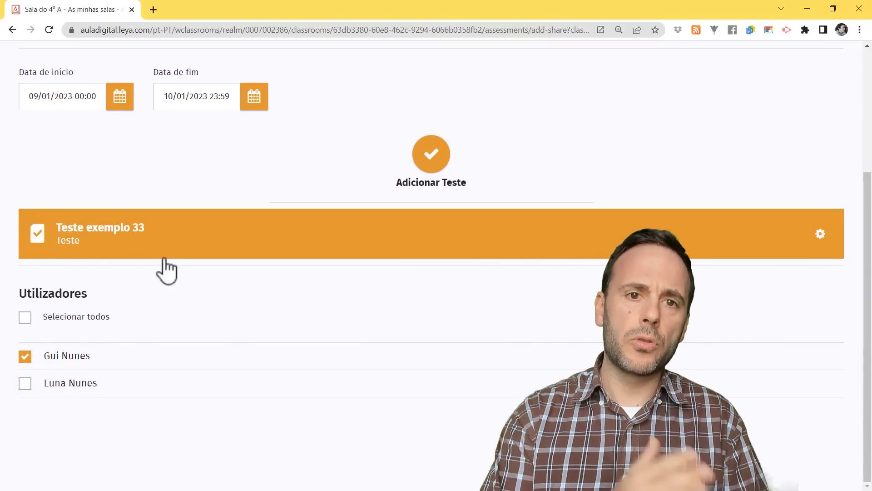
pyautogui.click(23, 319)
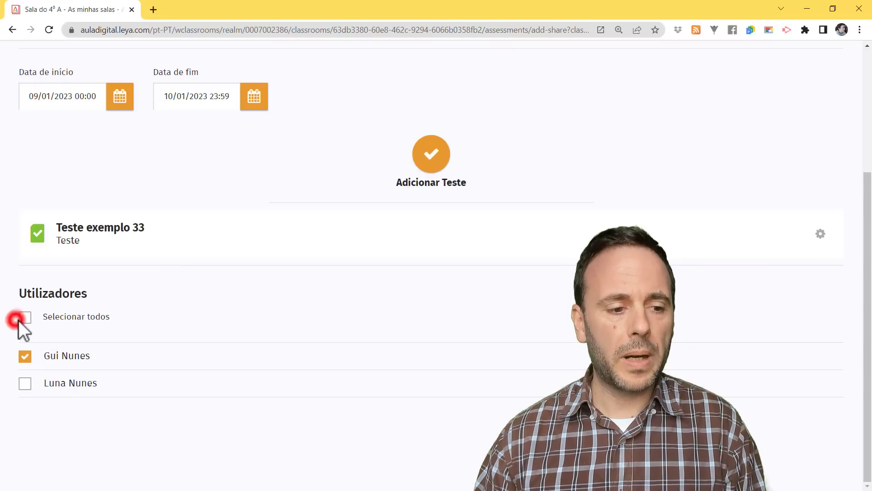
pyautogui.scroll(2, 681, 350)
pyautogui.scroll(2, 691, 336)
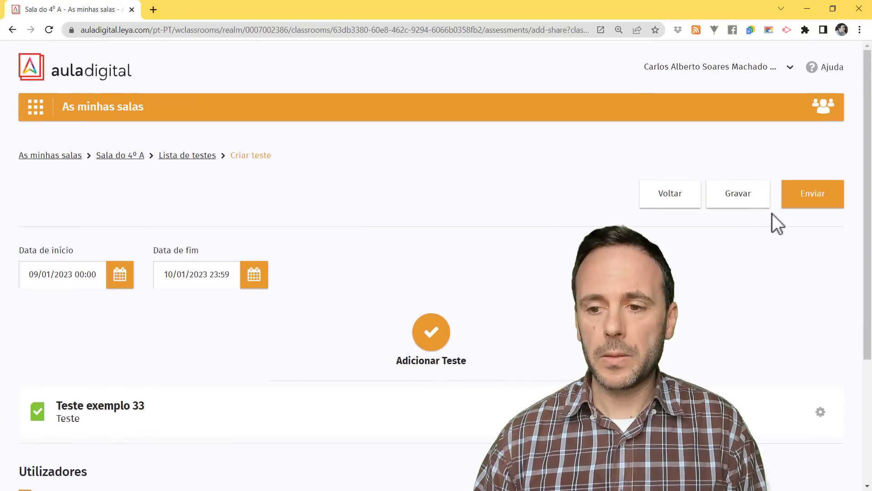
pyautogui.click(742, 203)
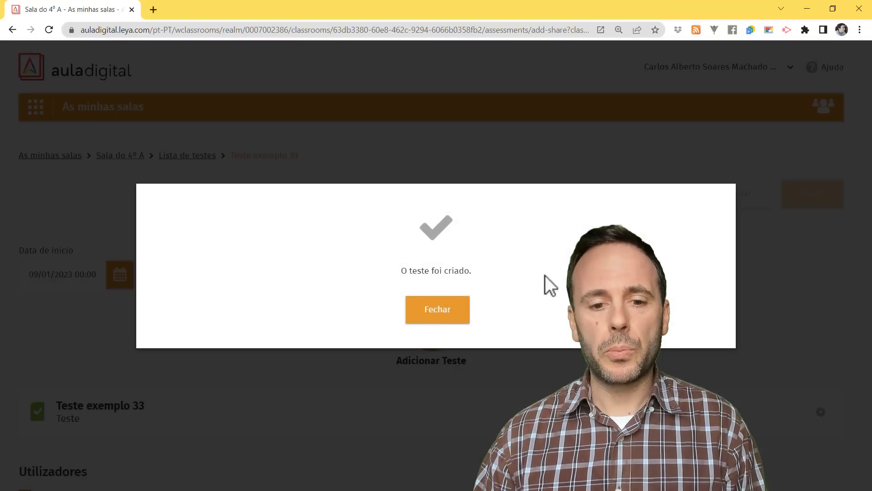
pyautogui.click(443, 309)
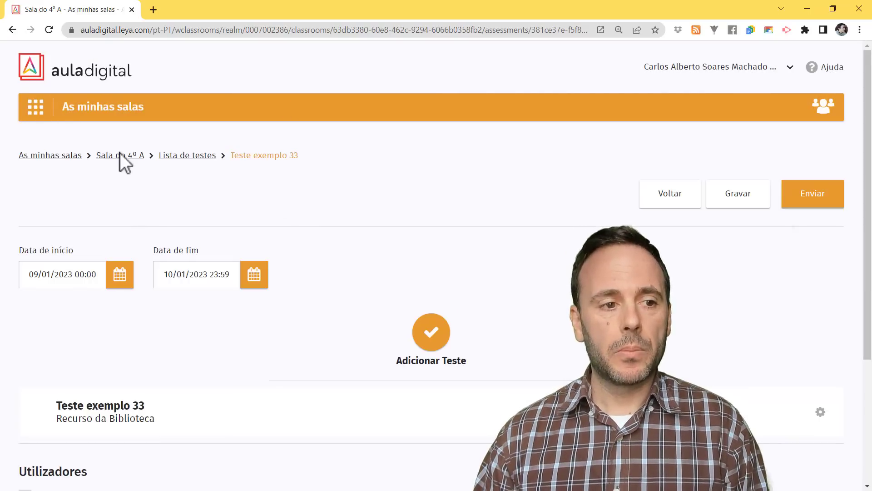
# Go back to Os meus testes and examine the list of stored questions under Questões.
pyautogui.click(36, 106)
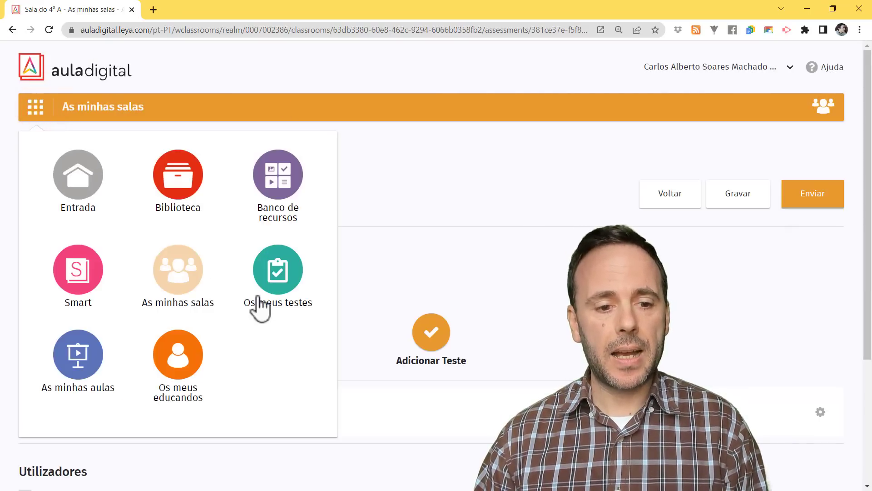
pyautogui.click(283, 281)
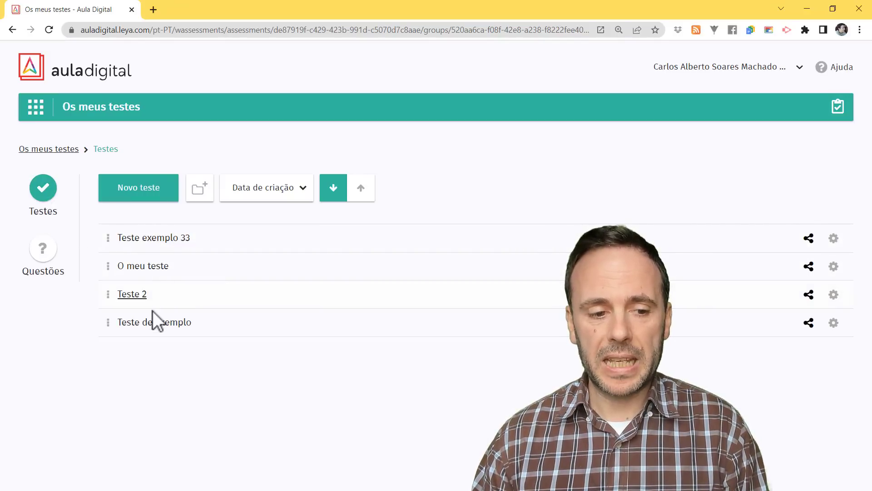
pyautogui.click(44, 254)
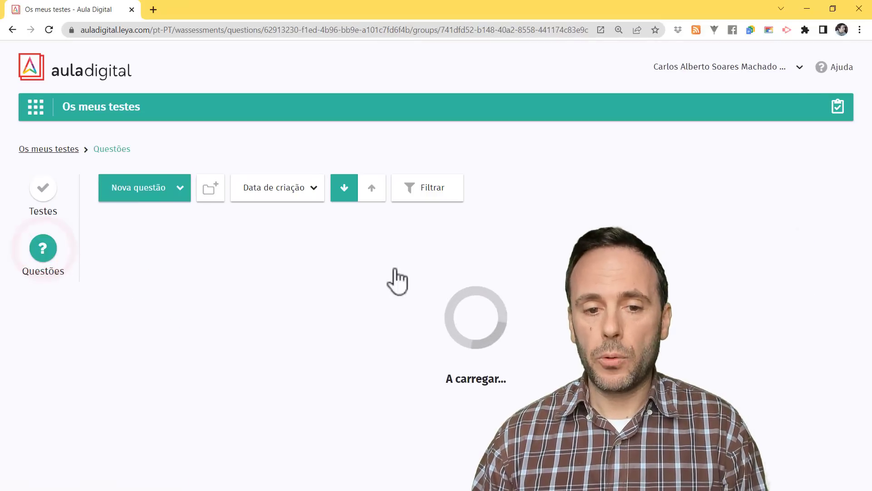
pyautogui.scroll(-1, 507, 258)
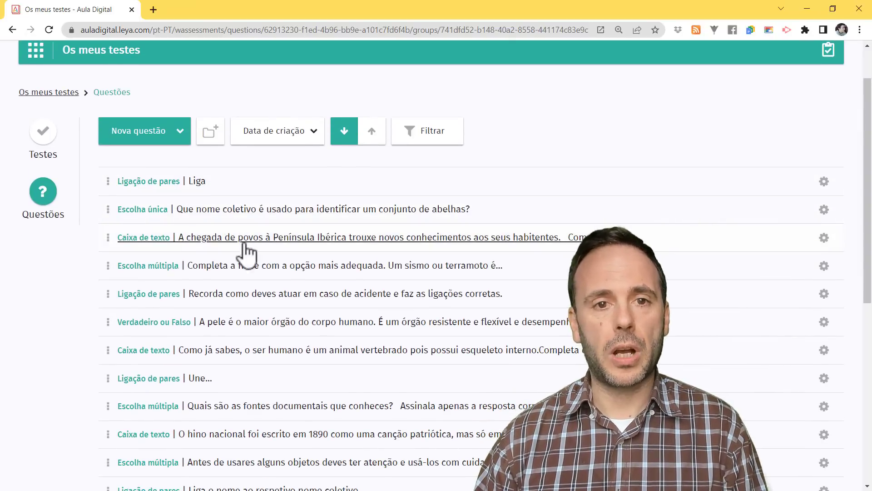
pyautogui.scroll(-3, 238, 278)
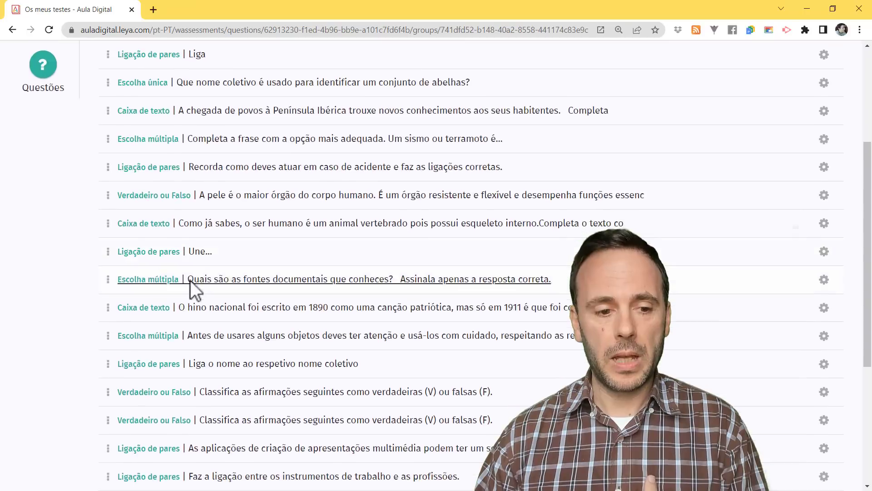
pyautogui.scroll(-5, 205, 272)
pyautogui.scroll(2, 250, 289)
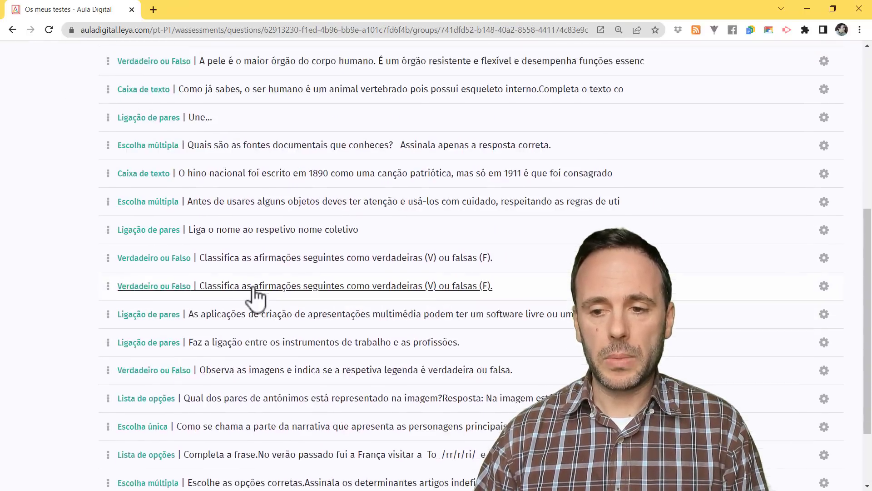
pyautogui.scroll(7, 256, 297)
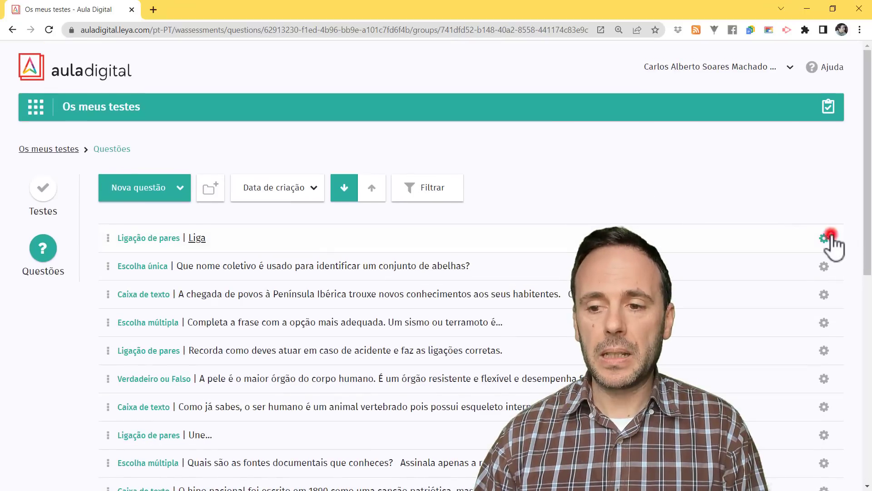
# View the management options of the Liga question, and open and cancel the form for a new question folder.
pyautogui.click(830, 237)
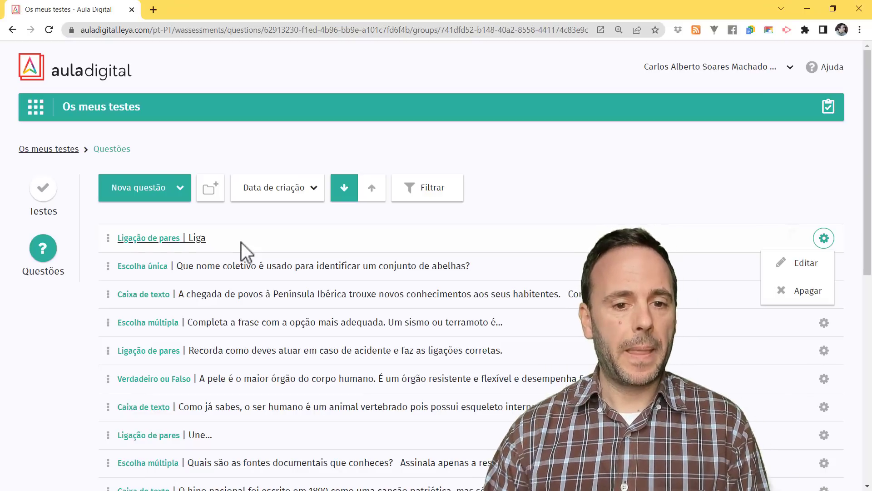
pyautogui.click(236, 130)
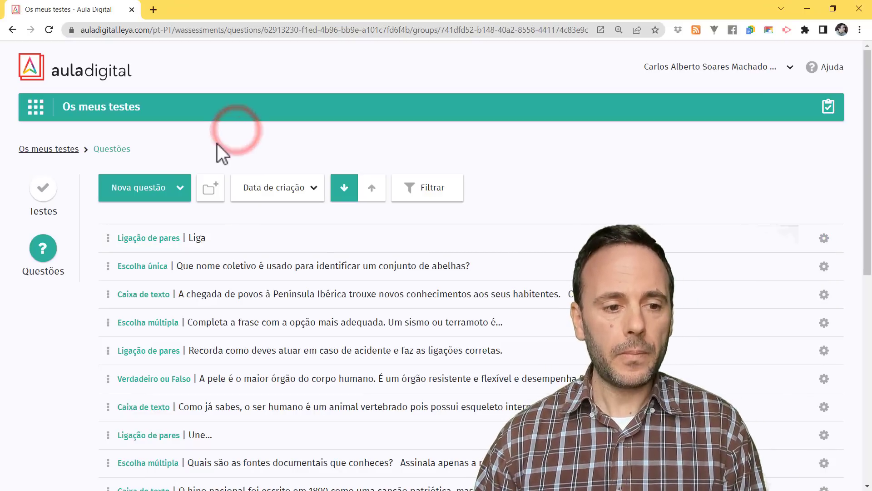
pyautogui.click(209, 188)
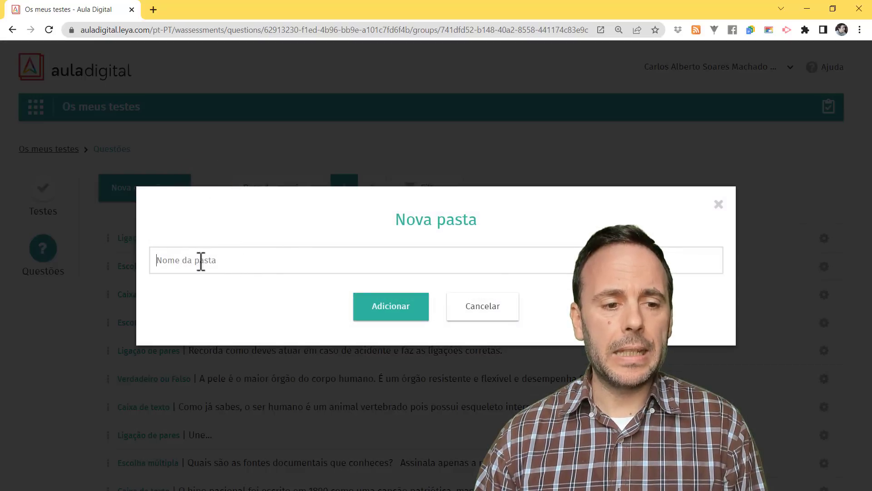
pyautogui.click(482, 306)
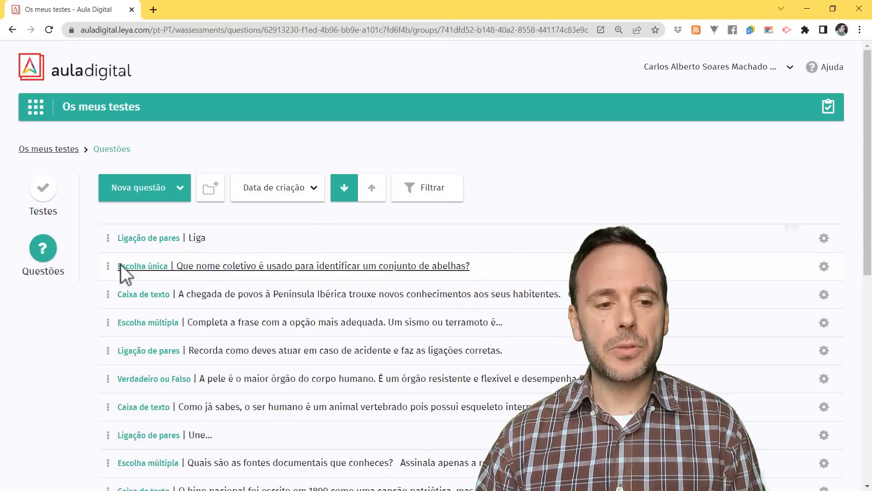
pyautogui.click(111, 236)
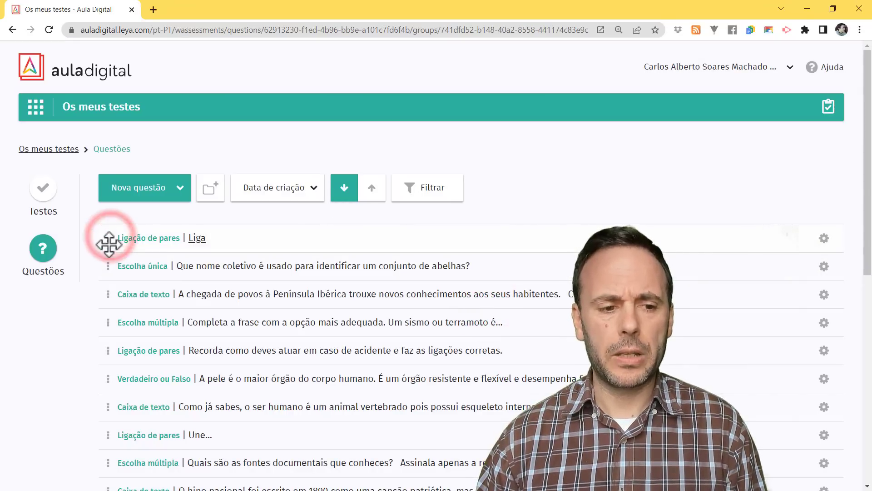
# Return to the Entrada page and open the As minhas aulas area.
pyautogui.click(33, 105)
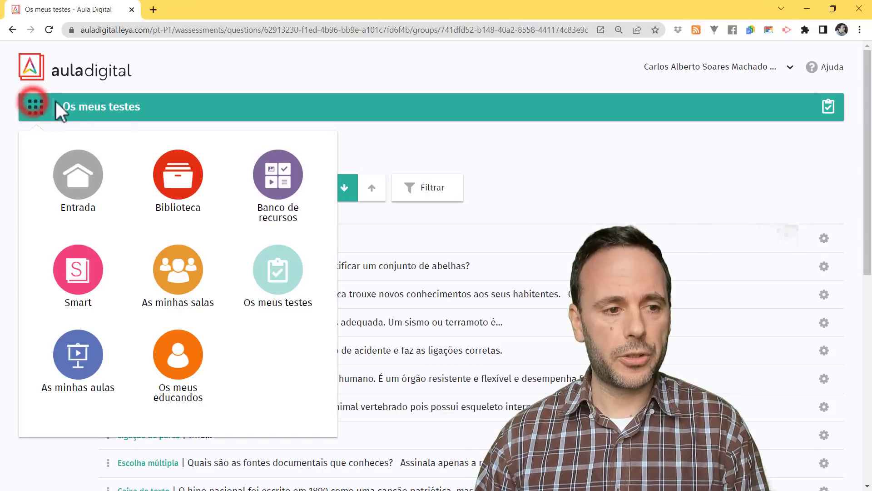
pyautogui.click(80, 164)
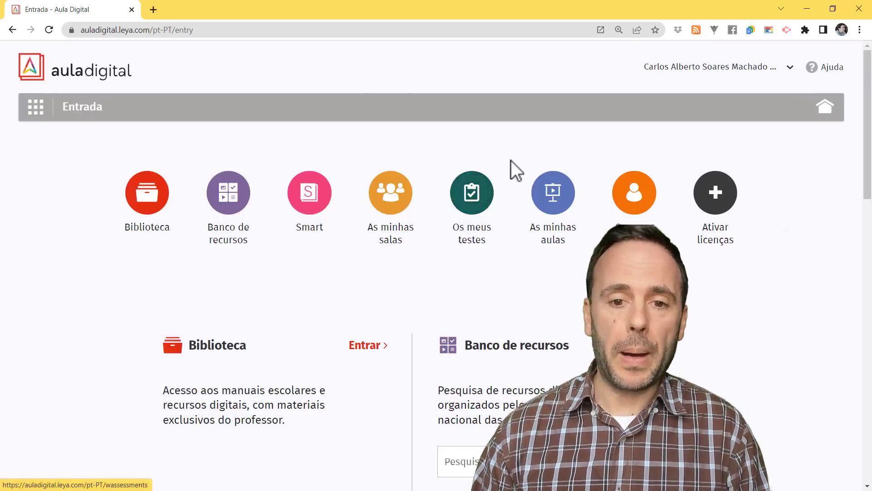
pyautogui.click(552, 230)
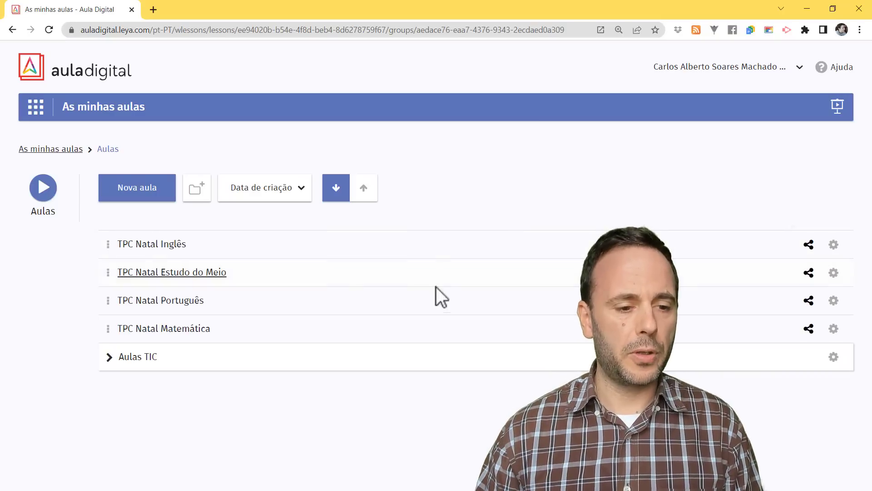
# Open Aula 8 - TIC 5º ano from the Aulas TIC folder and start the lesson.
pyautogui.click(108, 356)
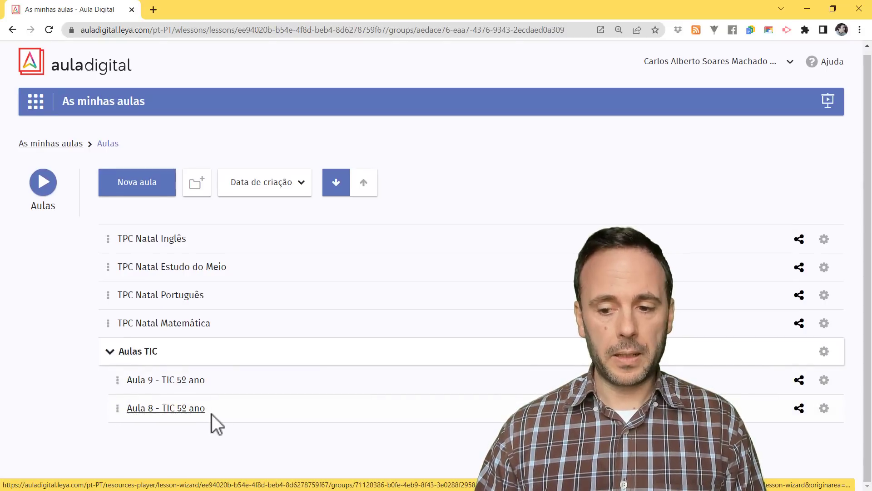
pyautogui.click(162, 412)
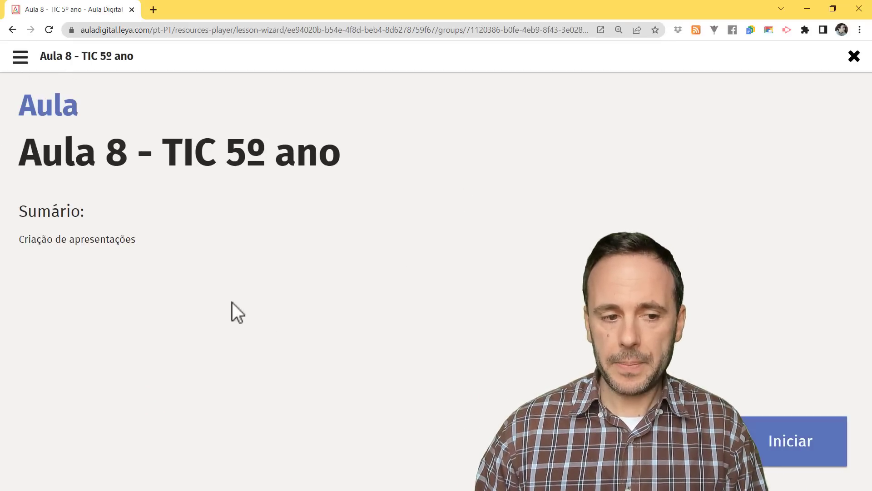
pyautogui.click(802, 443)
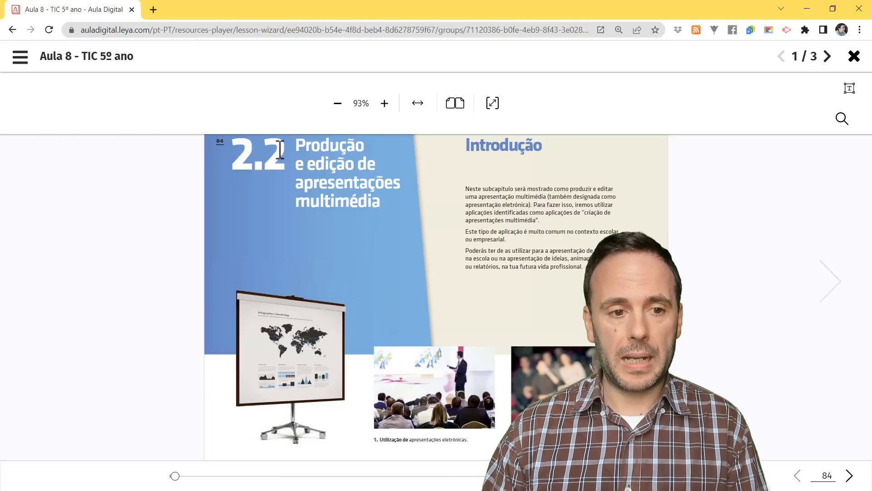
# Page through the textbook excerpt up to page 87, then view the lesson's second resource about presentations.
pyautogui.click(832, 280)
pyautogui.click(832, 280)
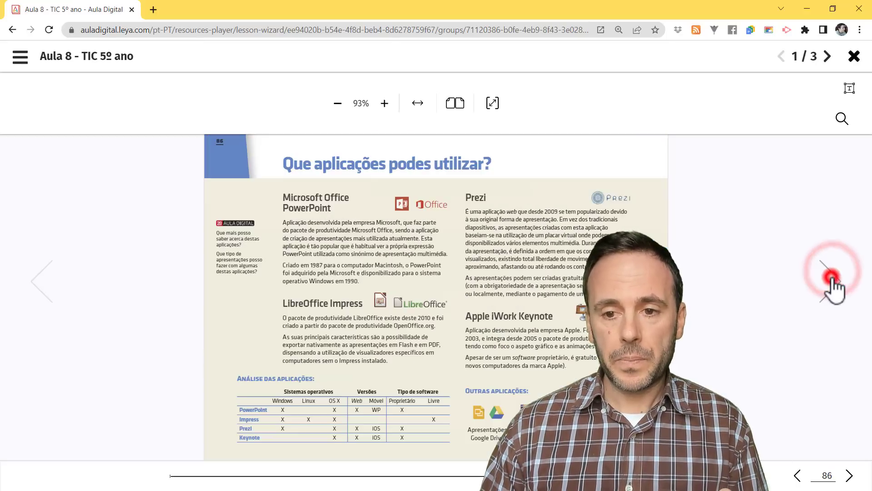
pyautogui.click(832, 279)
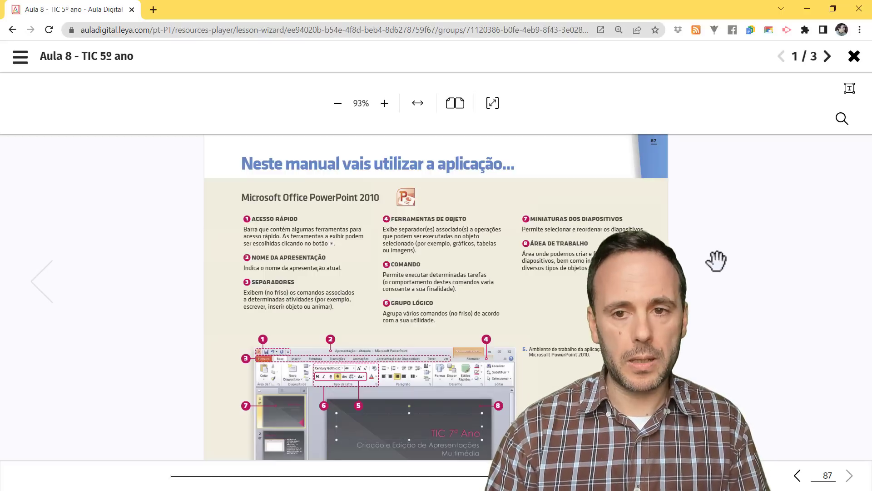
pyautogui.click(827, 56)
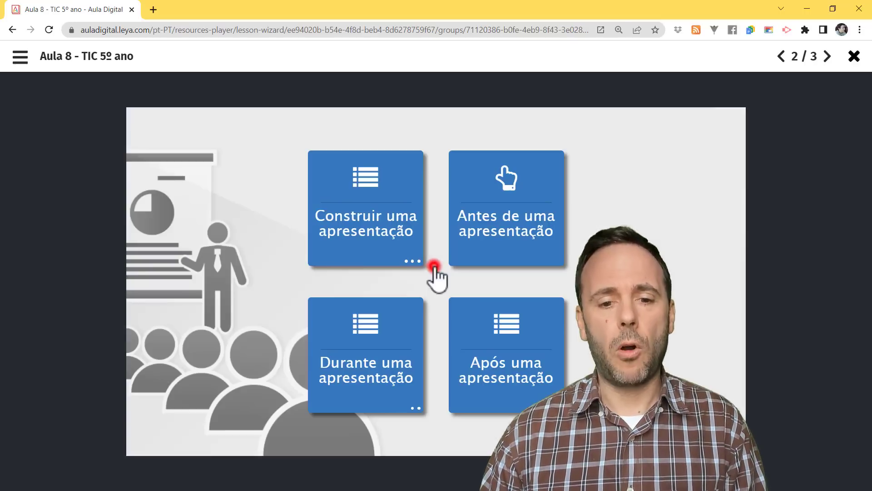
pyautogui.click(433, 273)
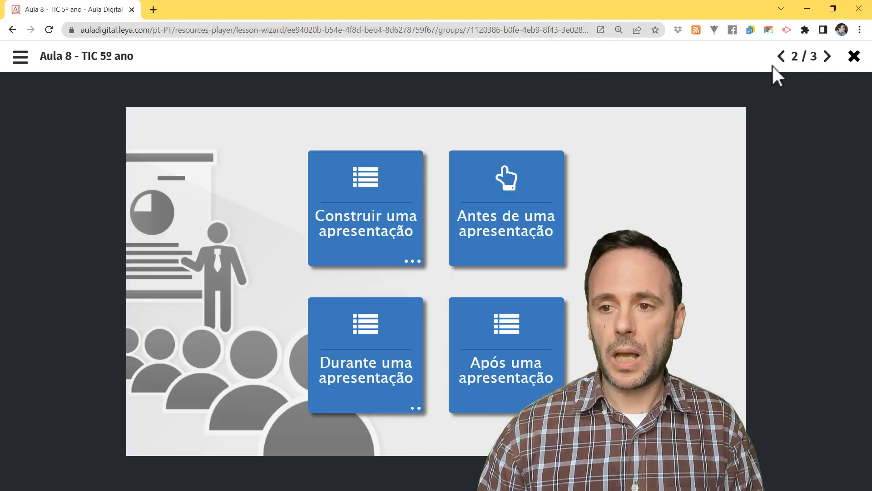
# Start the lesson's interactive test Produção e edição de apresentações multimédia to view its first question, and close the lesson.
pyautogui.click(827, 56)
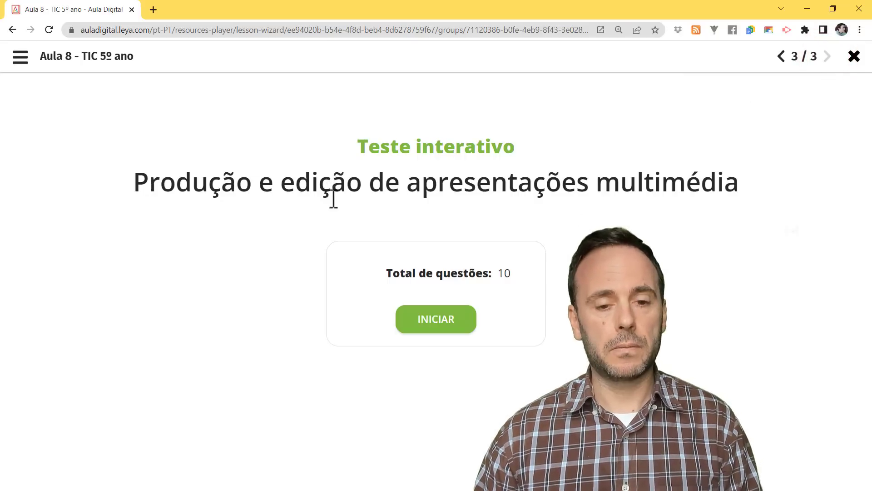
pyautogui.click(434, 324)
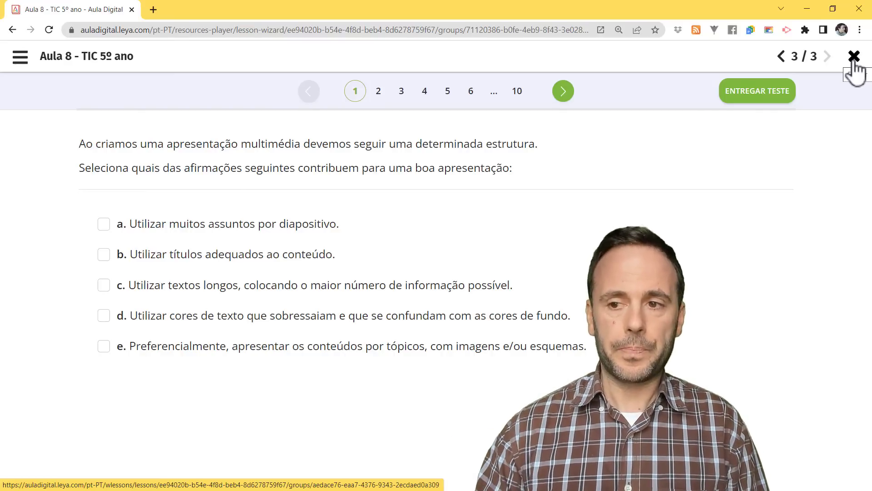
pyautogui.click(854, 61)
# View the sharing options of the TPC Natal Matemática lesson and close them without sharing.
pyautogui.click(411, 313)
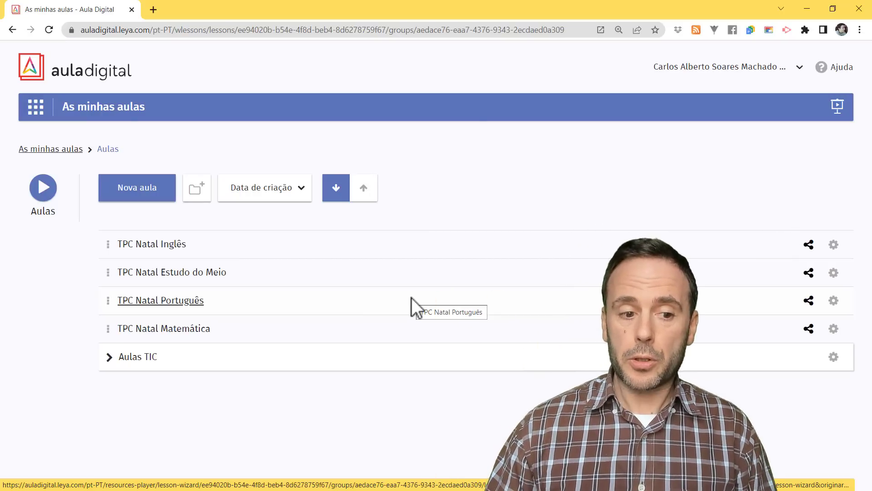
pyautogui.click(809, 329)
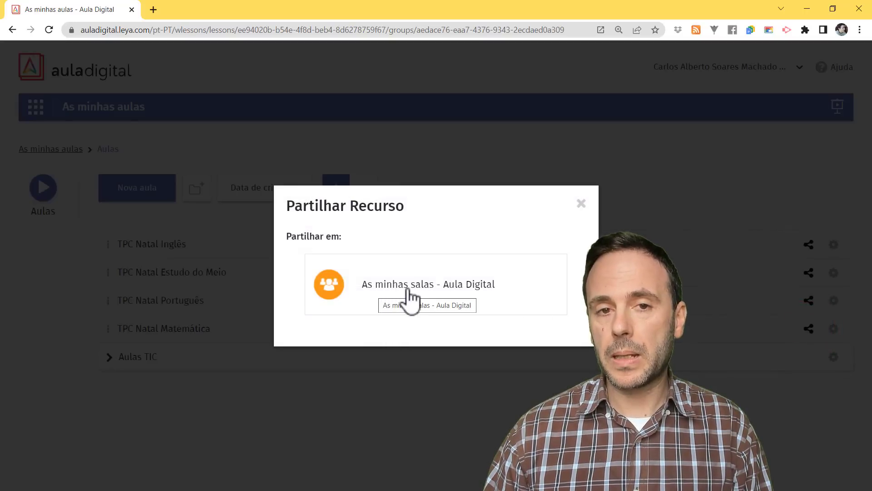
pyautogui.click(581, 203)
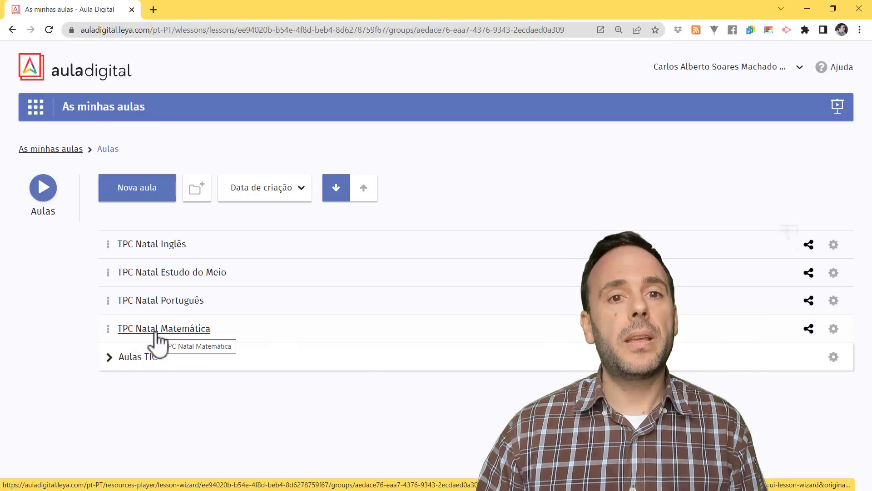
# Start the TPC Natal Matemática lesson and page through its textbook excerpt up to page 66.
pyautogui.click(168, 336)
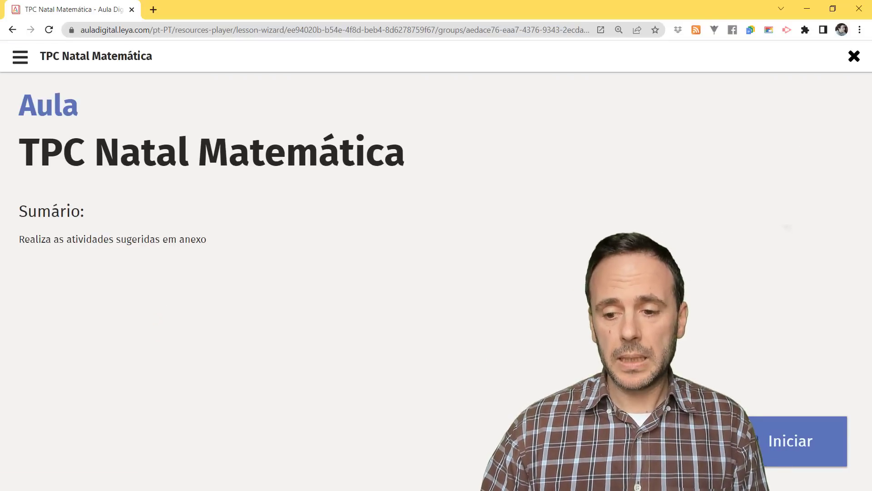
pyautogui.click(771, 434)
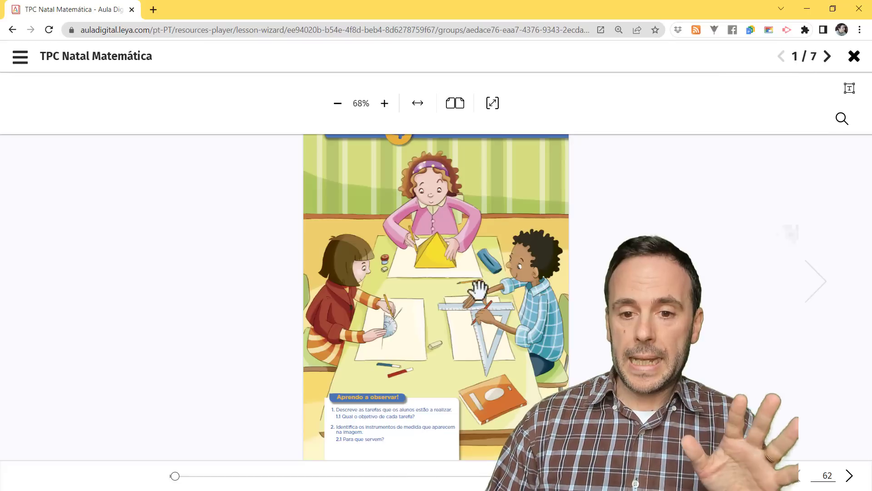
pyautogui.click(814, 285)
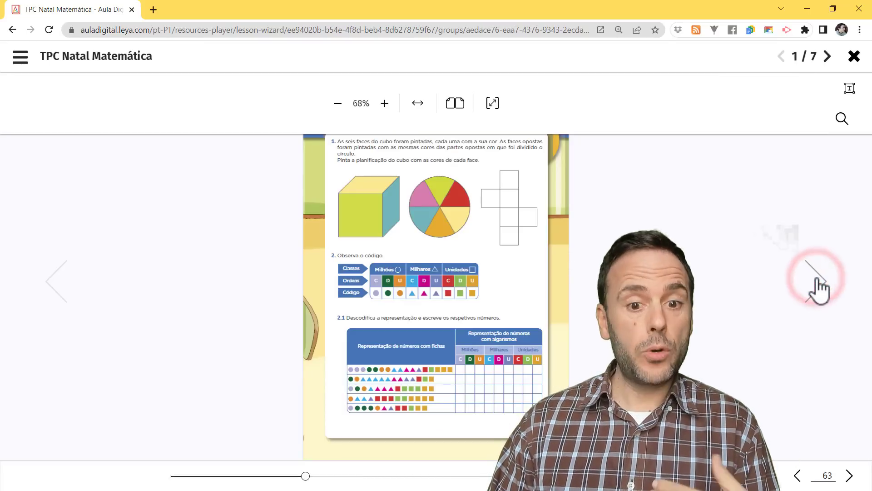
pyautogui.click(816, 286)
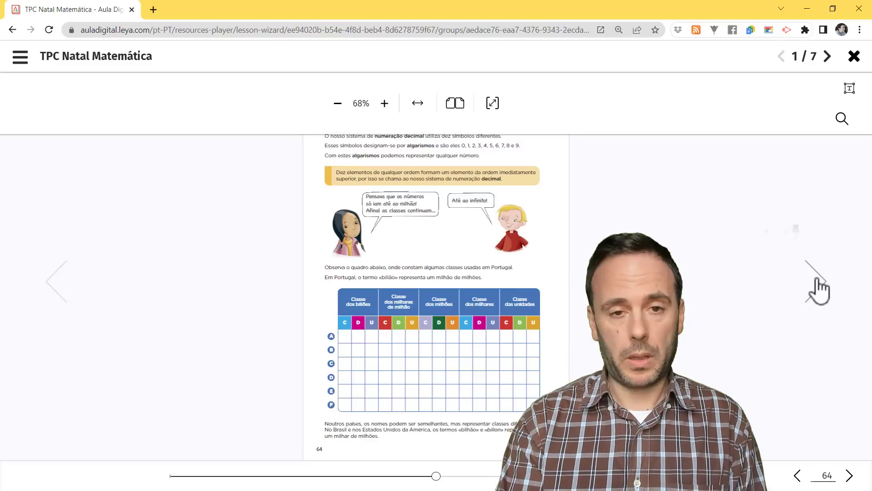
pyautogui.click(818, 284)
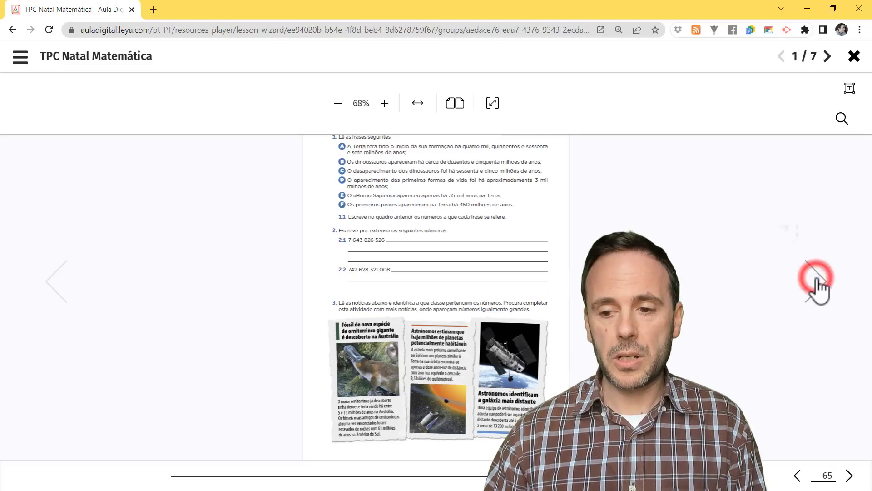
pyautogui.click(814, 277)
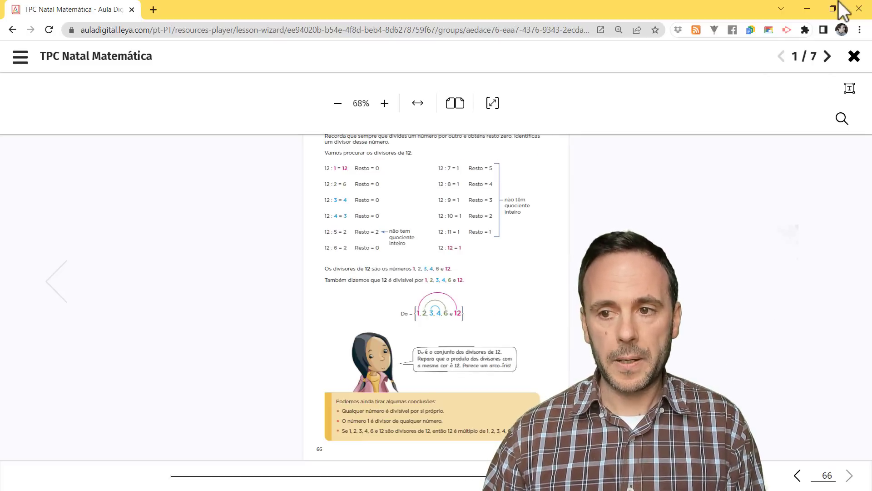
# Examine the lesson's fractions simulation, the quiz question with its answer options, and the written bedroom drawing task.
pyautogui.click(826, 58)
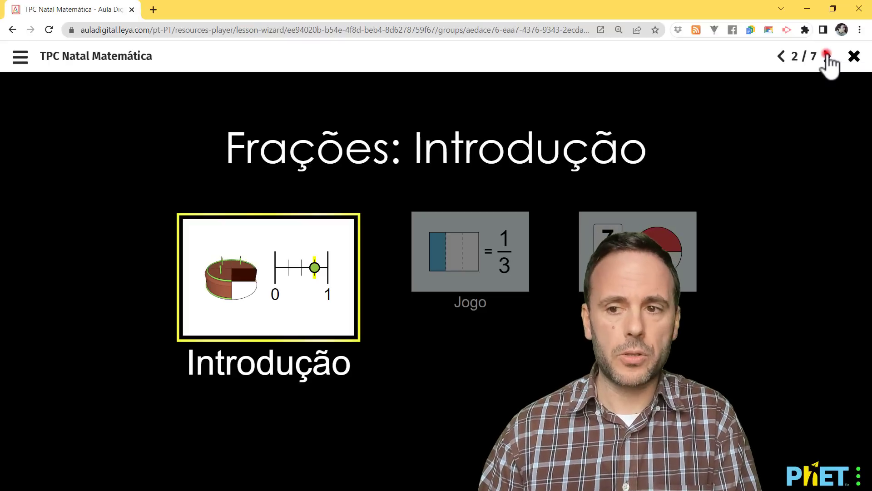
pyautogui.click(826, 55)
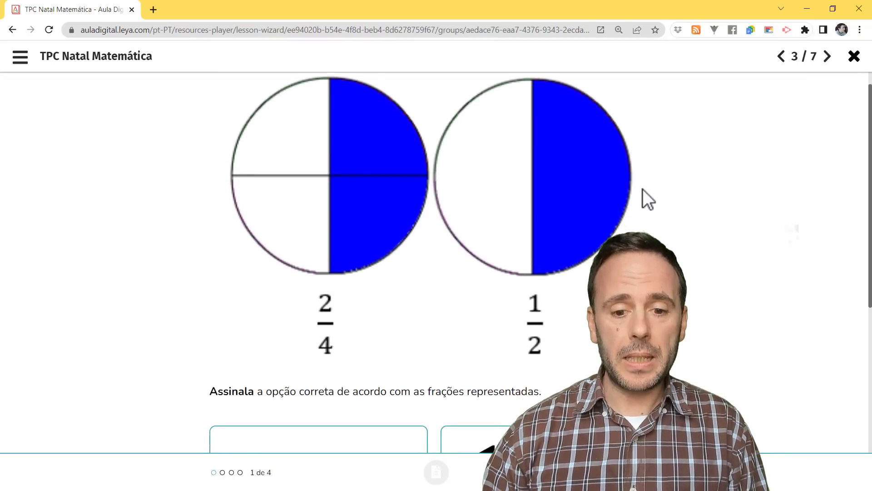
pyautogui.scroll(-6, 581, 246)
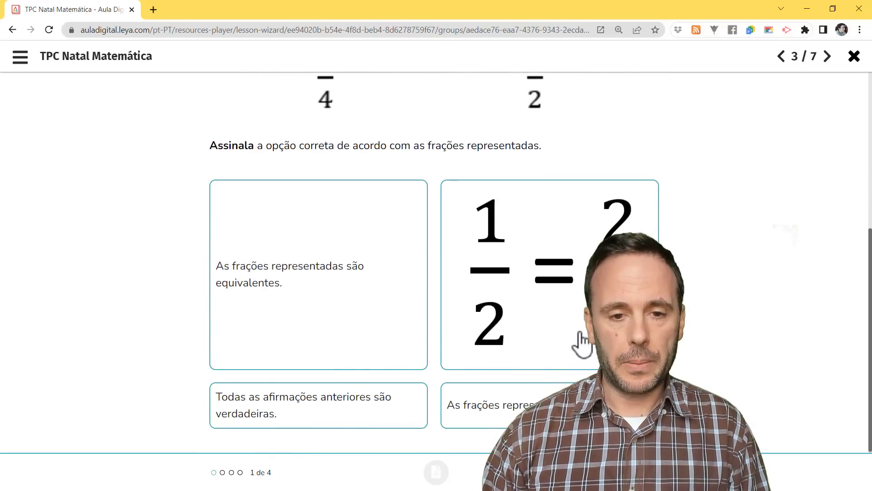
pyautogui.scroll(6, 487, 327)
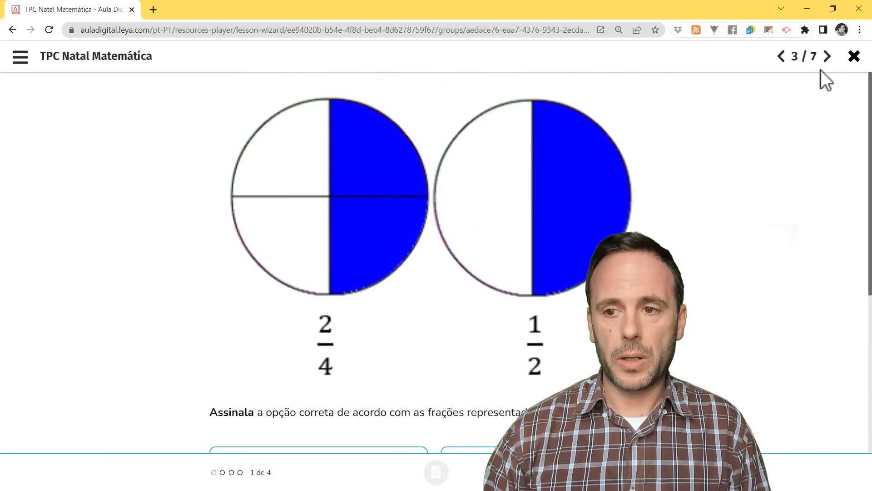
pyautogui.click(827, 56)
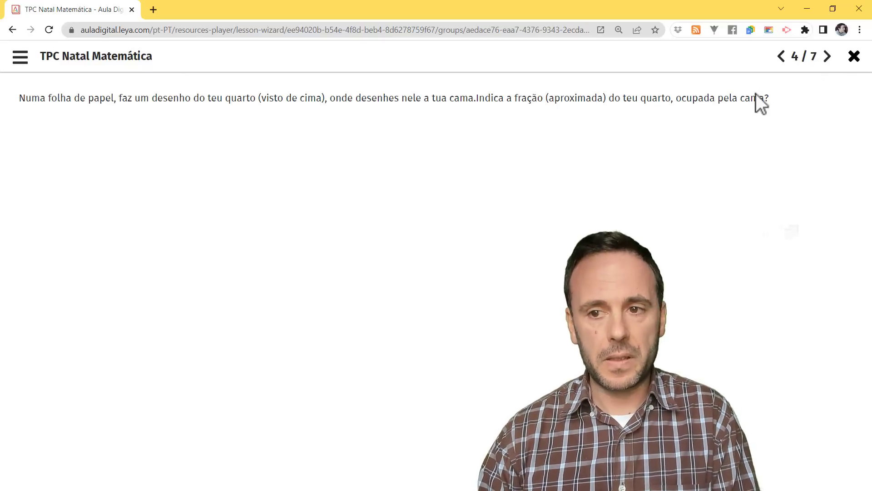
# Open the Atividades com frações link, accept the Educaplay cookies, start the Froggy Jumps game and close its tab.
pyautogui.click(834, 60)
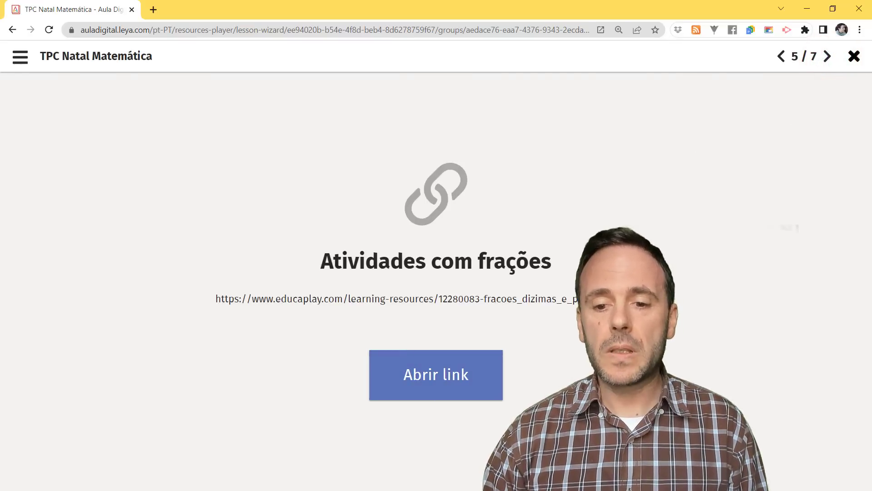
pyautogui.click(429, 382)
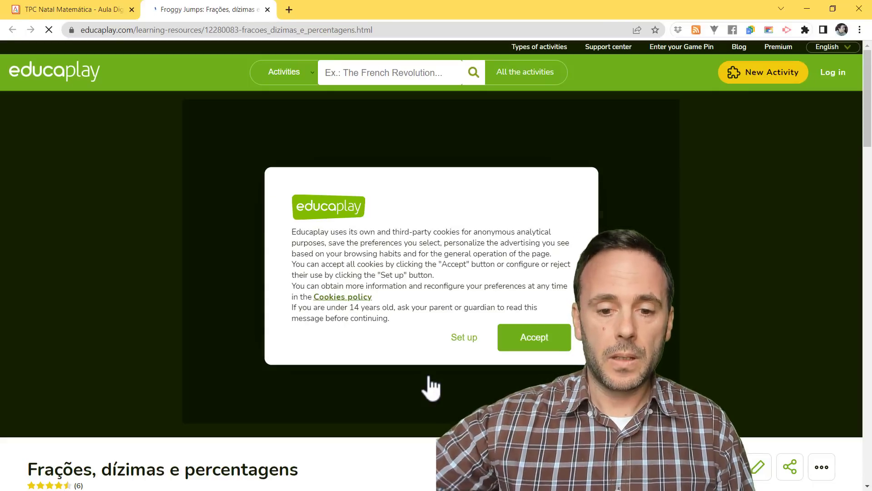
pyautogui.click(552, 336)
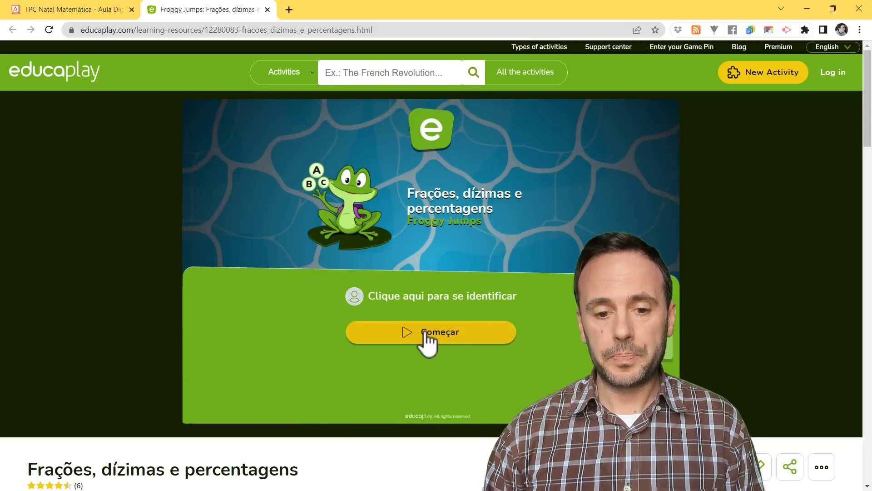
pyautogui.click(423, 332)
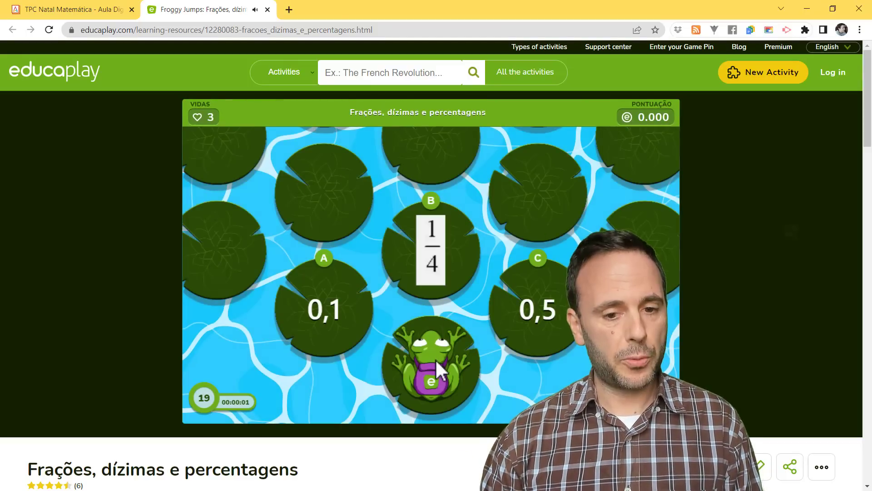
pyautogui.click(268, 10)
# View the lesson's last two resources, the problem sheet and the Feliz Natal image, and close the lesson.
pyautogui.click(827, 57)
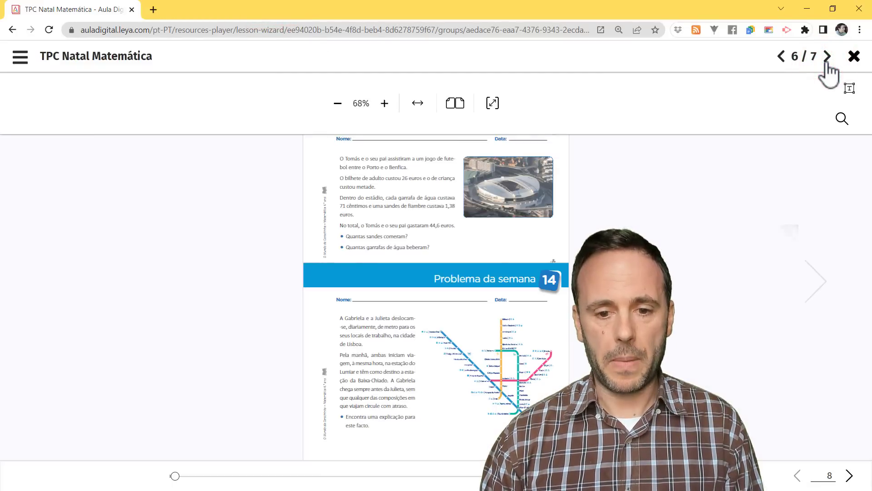
pyautogui.click(827, 61)
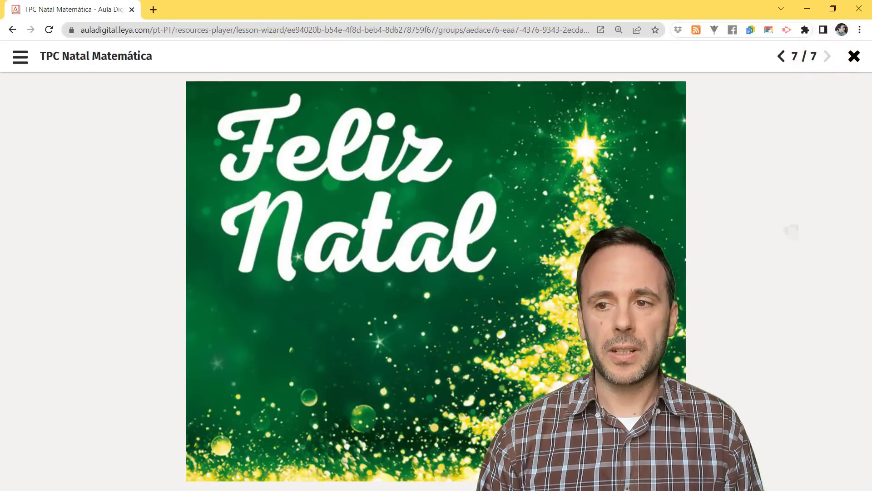
pyautogui.click(854, 57)
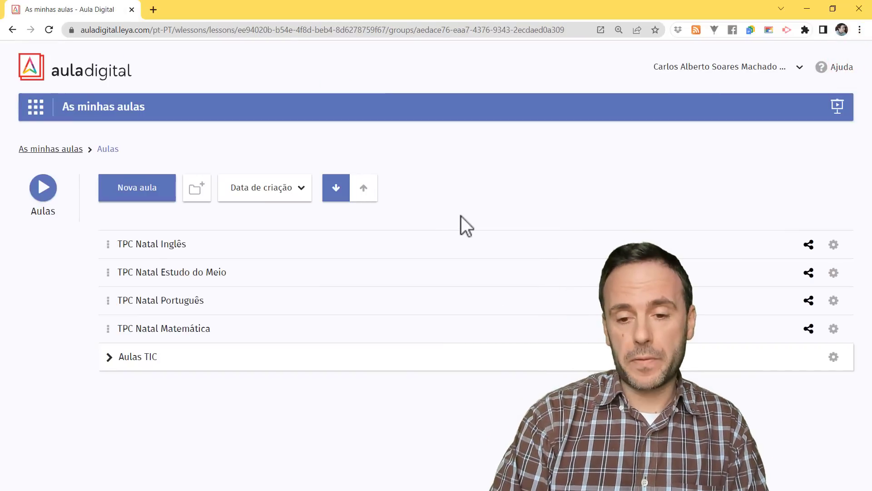
# Create a new lesson titled "Aula Português 11/1/2023" and open its Sumário field for editing.
pyautogui.click(137, 189)
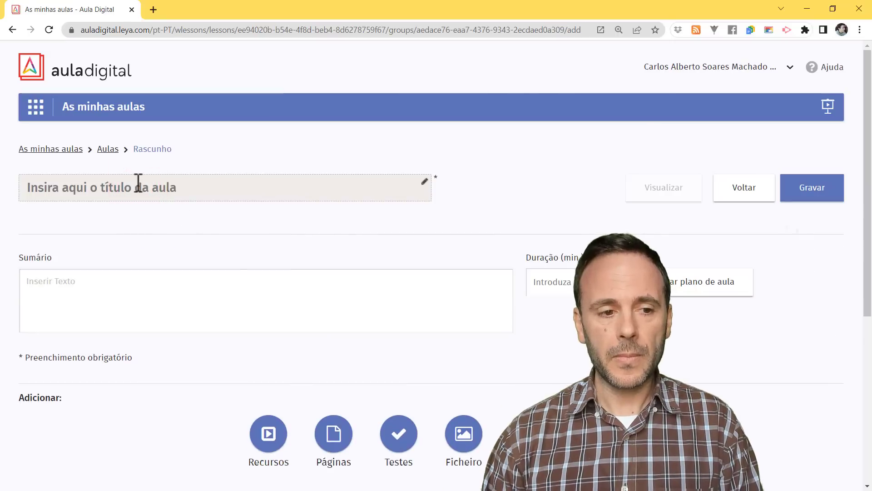
pyautogui.click(136, 185)
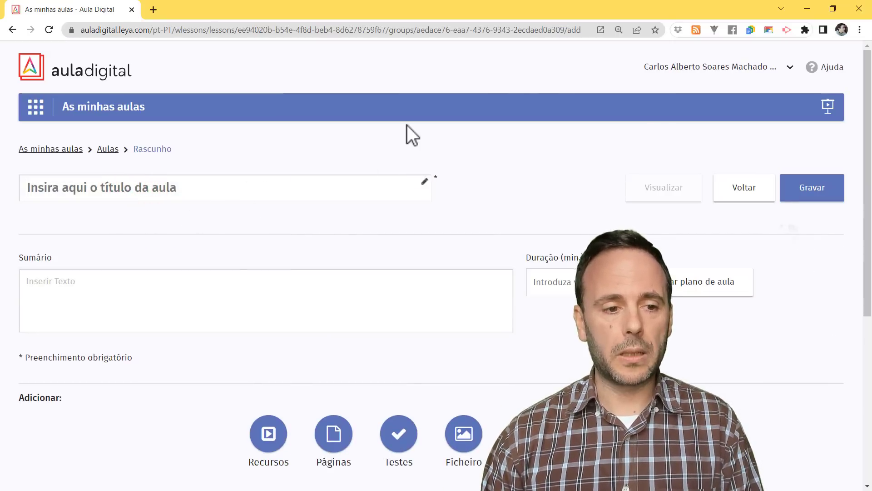
pyautogui.write('Aula Português')
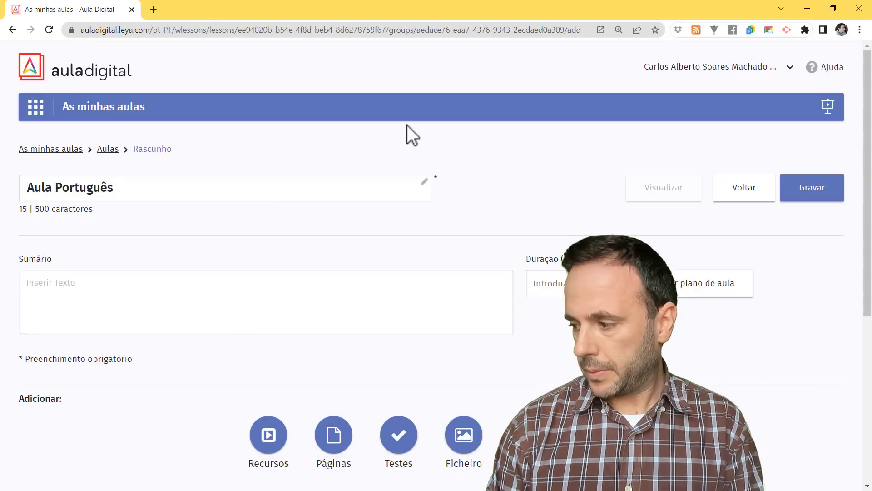
pyautogui.write('11')
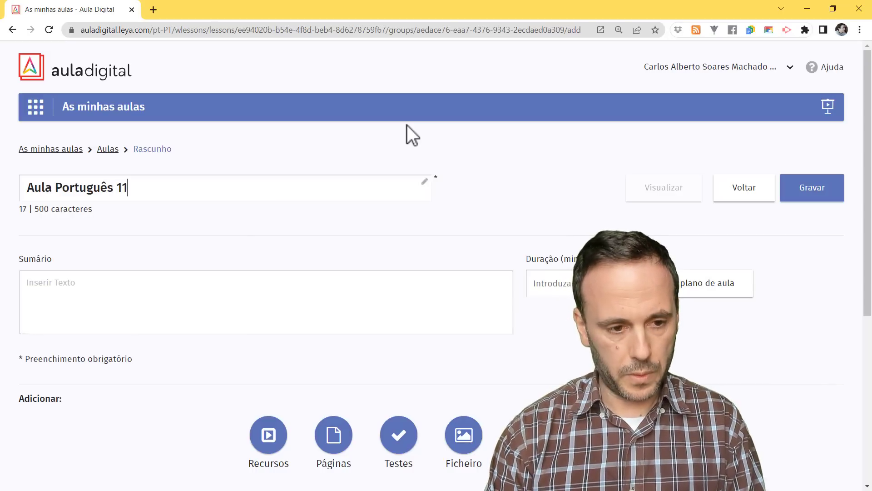
pyautogui.write('/1')
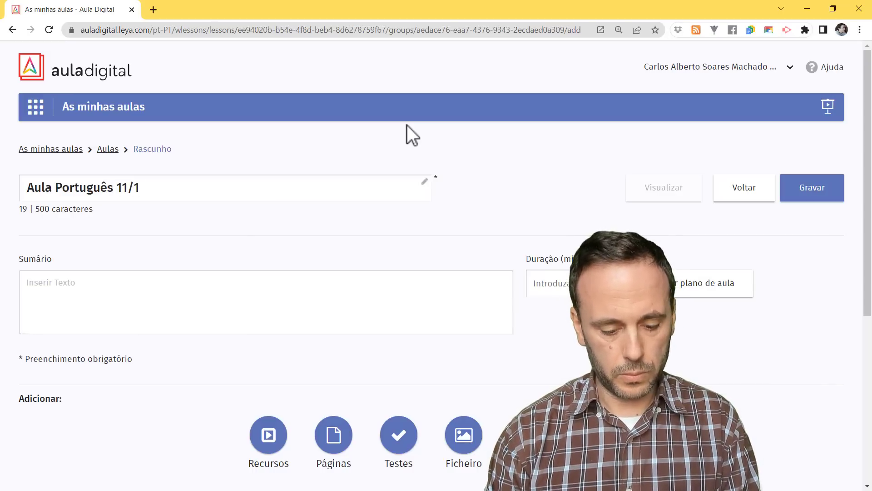
pyautogui.write('/2023')
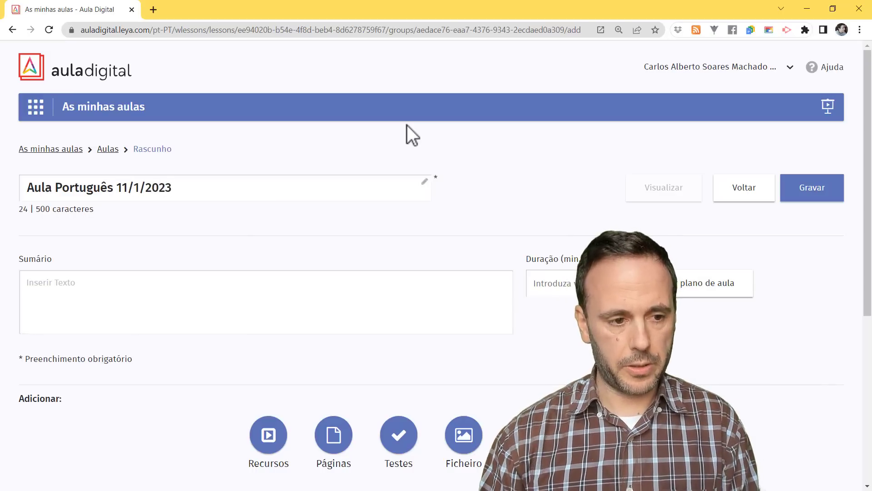
pyautogui.click(81, 292)
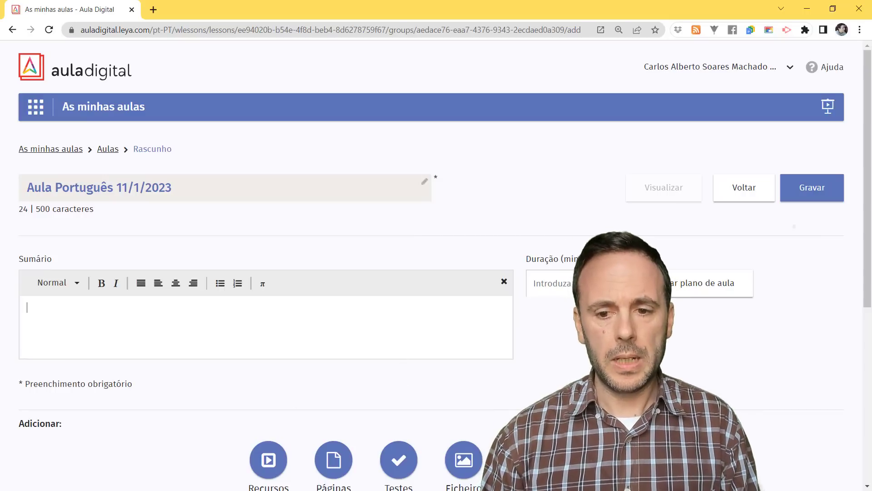
pyautogui.scroll(-1, 641, 184)
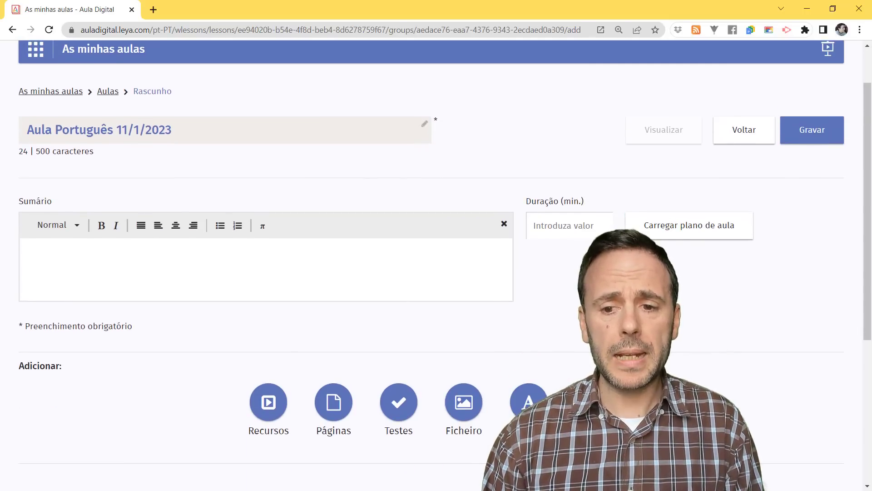
# Start adding resources to the lesson and search the resource bank for "nomes coletivos".
pyautogui.scroll(-3, 506, 270)
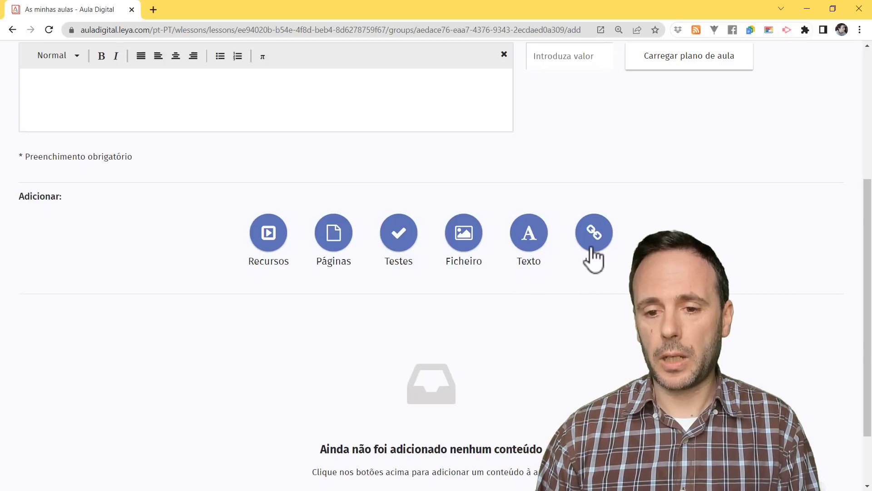
pyautogui.click(270, 235)
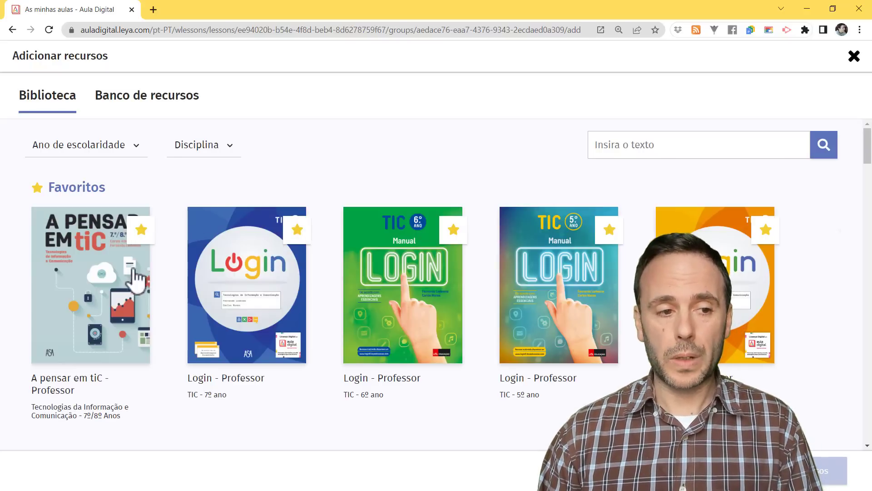
pyautogui.scroll(-8, 458, 306)
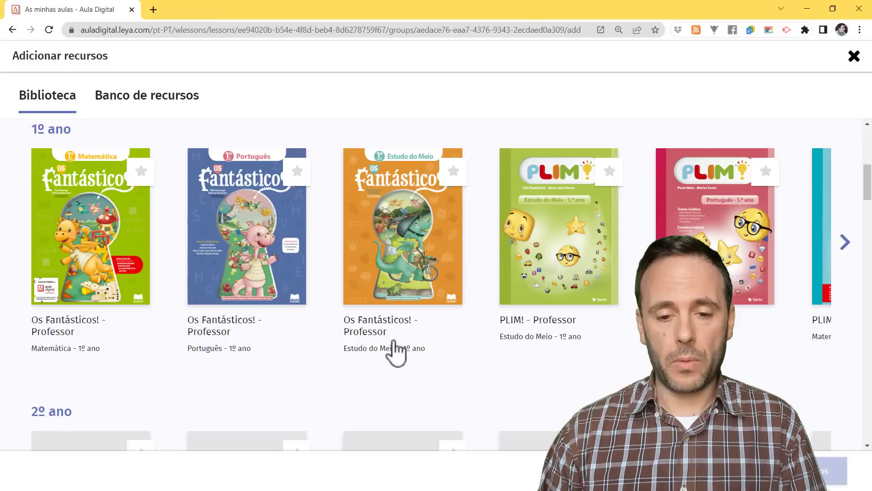
pyautogui.scroll(5, 388, 359)
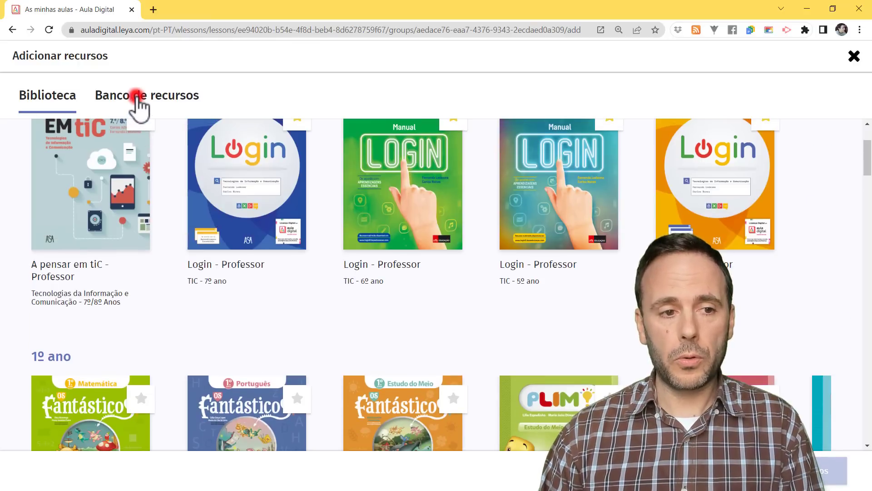
pyautogui.click(136, 97)
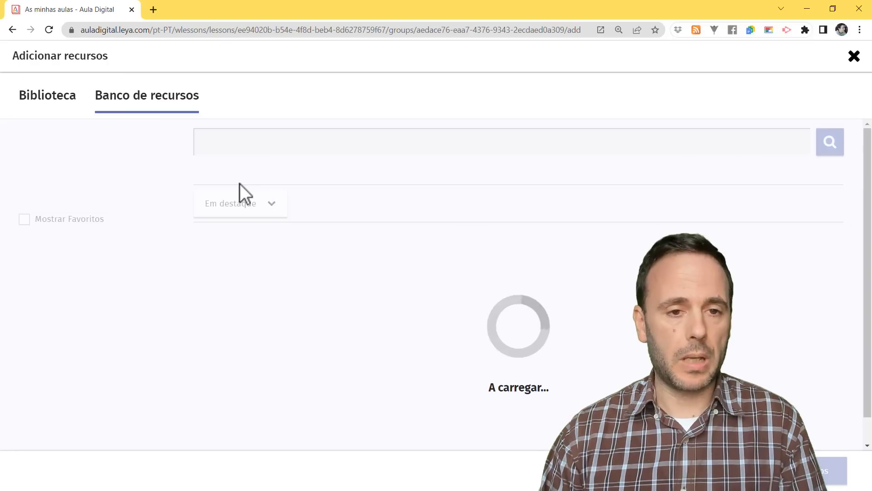
pyautogui.click(327, 142)
pyautogui.write('Na')
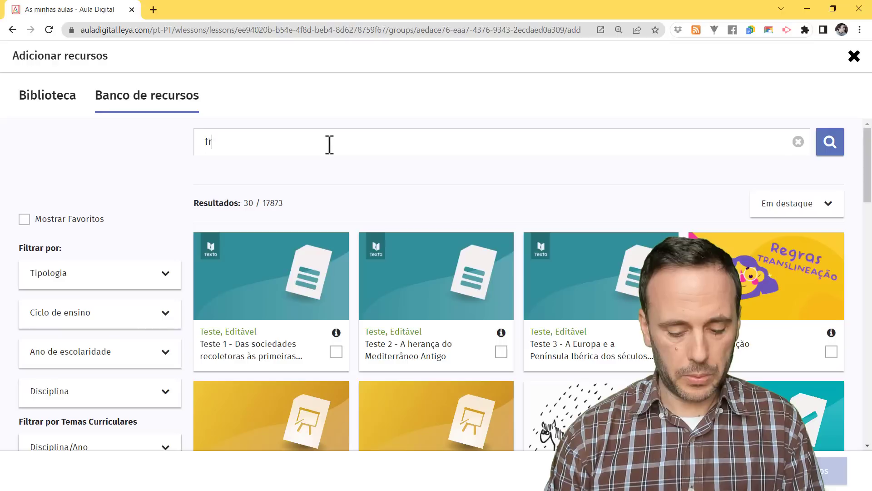
pyautogui.press('BackSpace')
pyautogui.press('BackSpace')
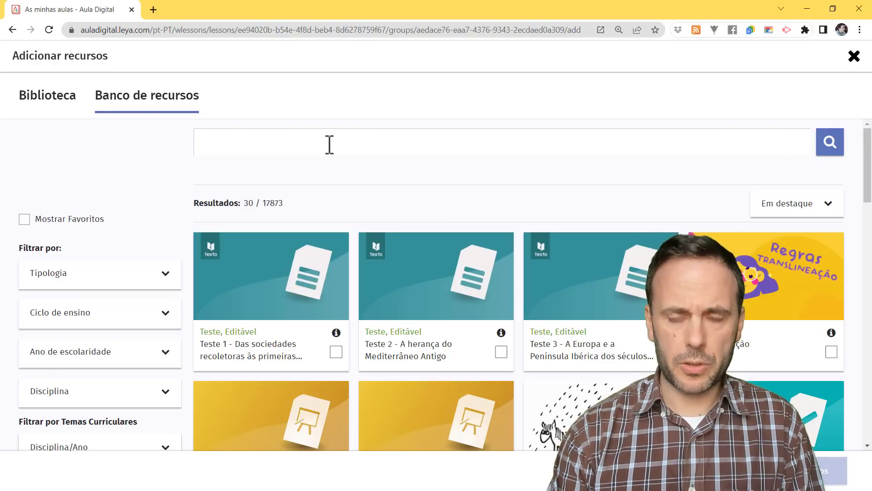
pyautogui.write('nomes col')
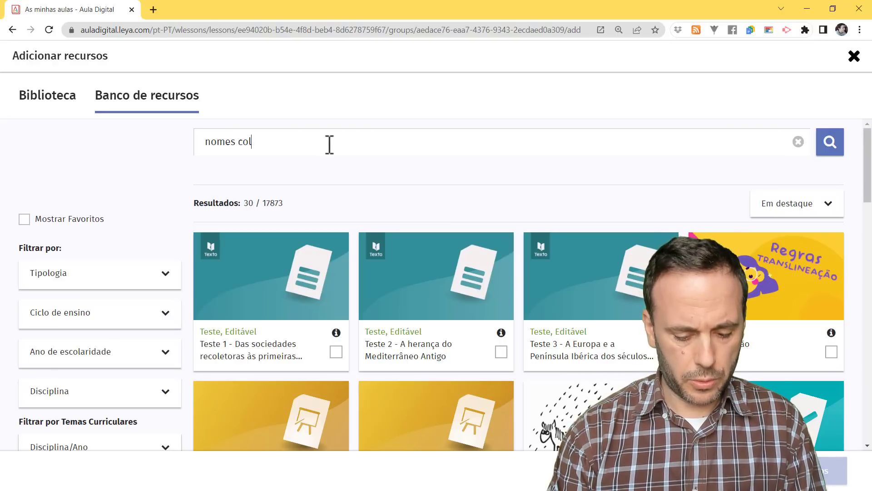
pyautogui.write('etivos')
pyautogui.press('Return')
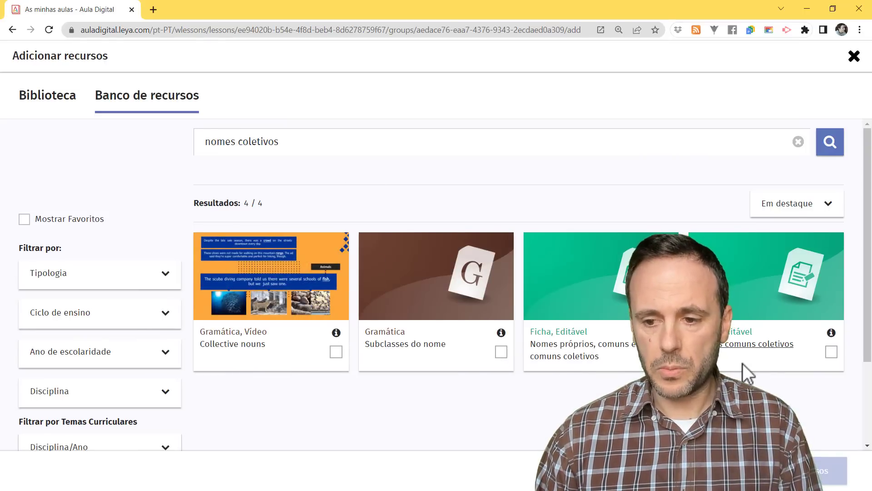
# Add the grammar resource "Subclasses do nome" and the worksheet "Nomes comuns coletivos" to the lesson.
pyautogui.scroll(-3, 745, 371)
pyautogui.click(501, 238)
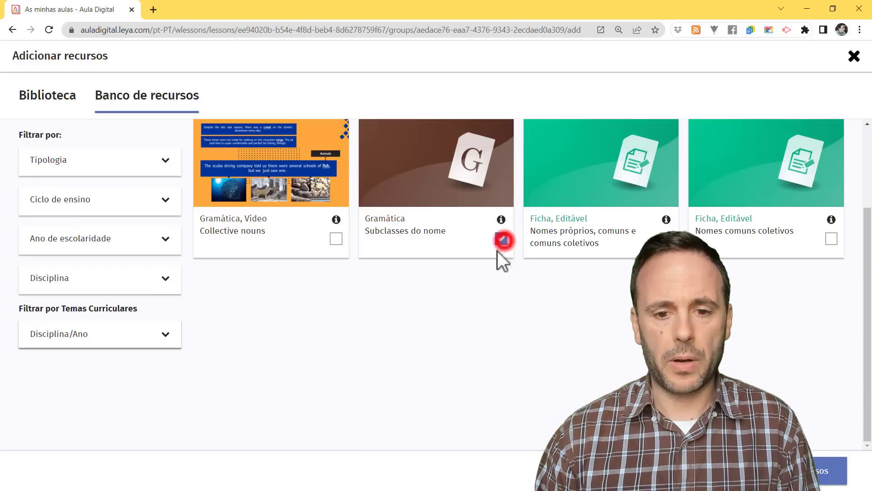
pyautogui.scroll(3, 546, 350)
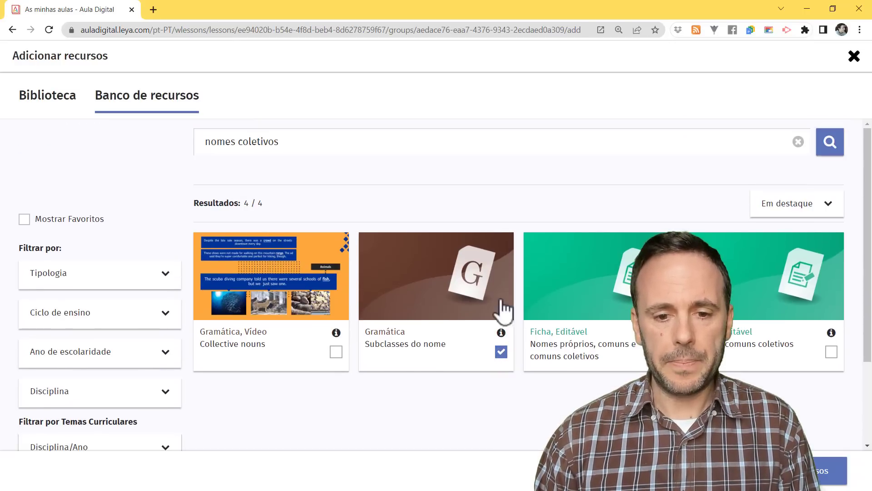
pyautogui.click(832, 352)
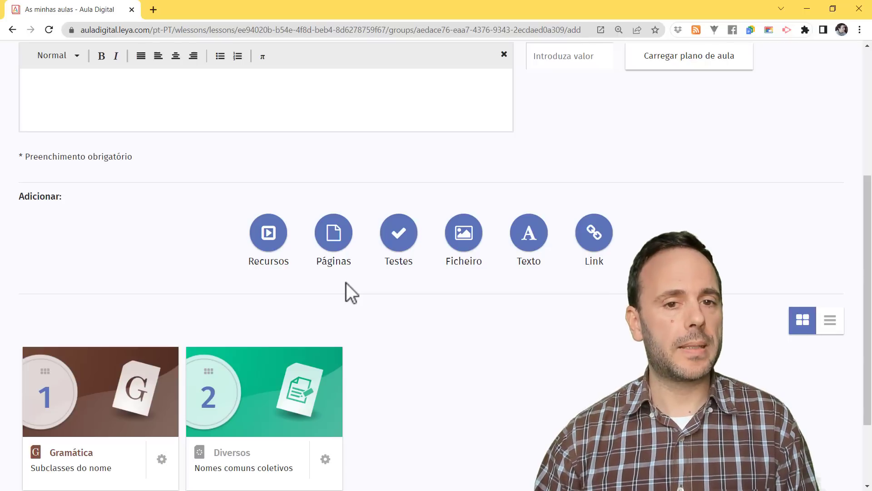
# Start adding book pages and choose the Manual do Professor (PDF) of Plim Matemática 3º ano.
pyautogui.click(336, 235)
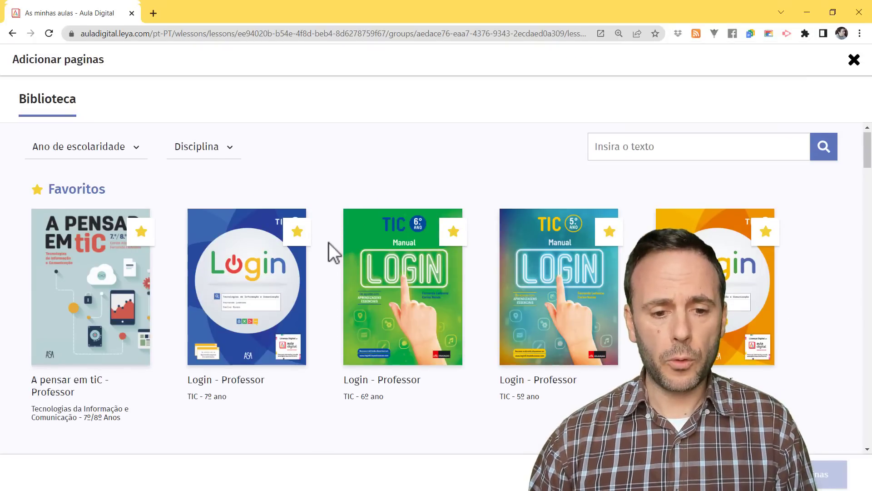
pyautogui.scroll(-9, 307, 264)
pyautogui.scroll(-8, 307, 264)
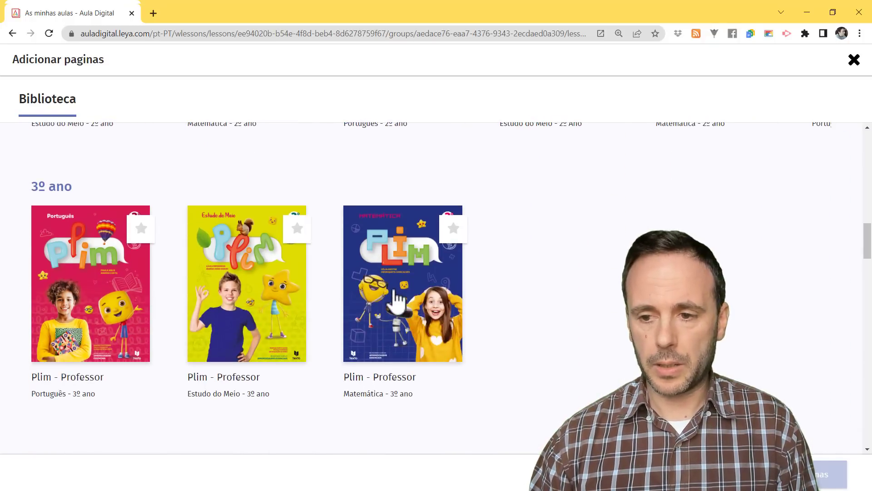
pyautogui.click(395, 300)
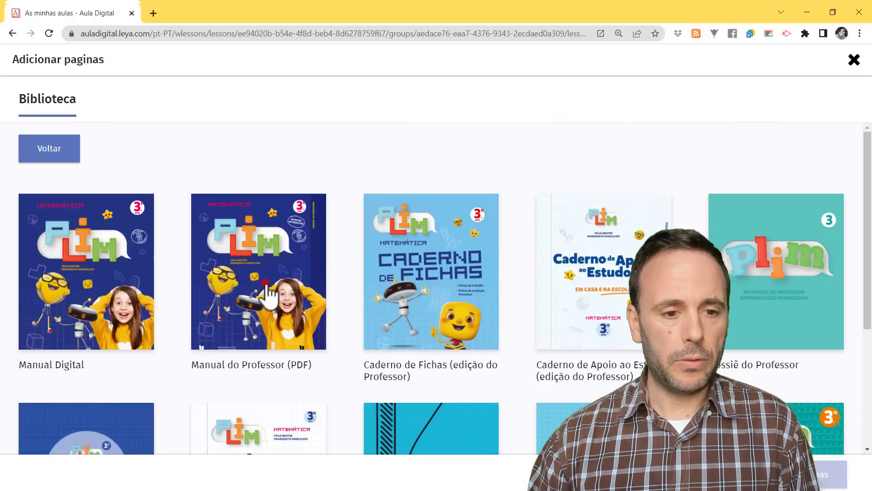
pyautogui.click(267, 287)
pyautogui.scroll(-4, 320, 302)
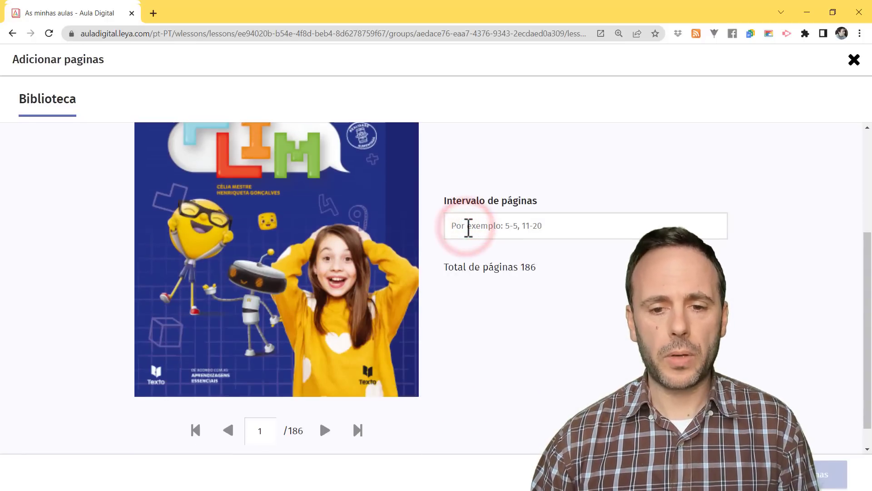
# Set the page range to 45-47 and add those book pages to the lesson.
pyautogui.click(468, 227)
pyautogui.write('45')
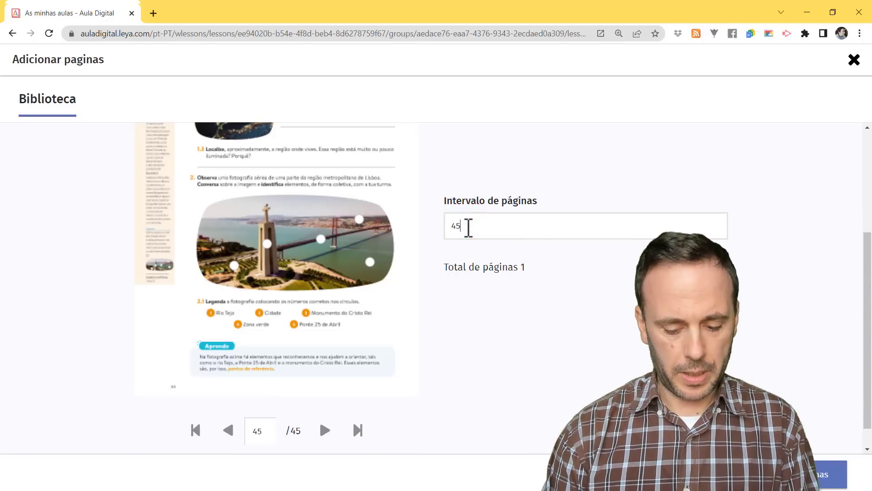
pyautogui.write('-47')
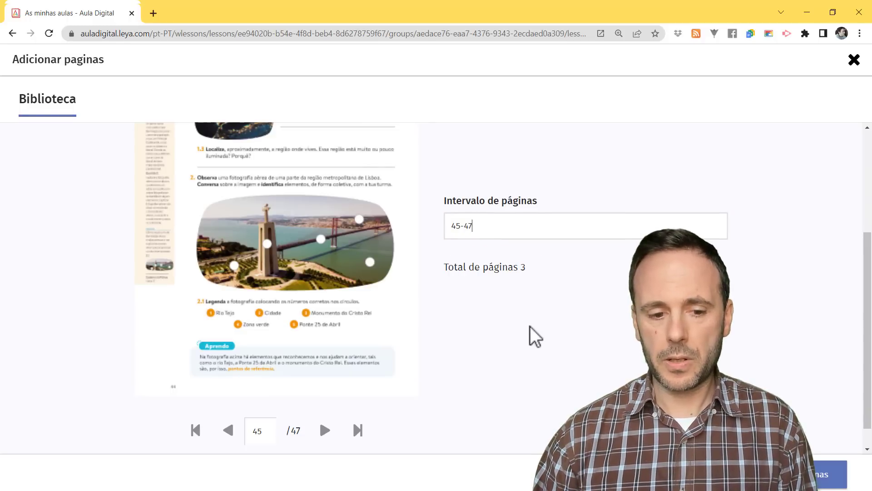
pyautogui.scroll(-1, 535, 336)
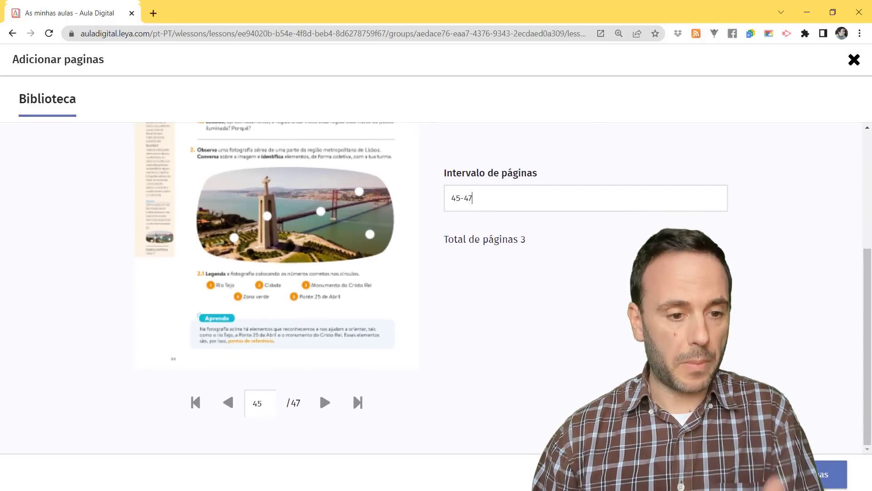
pyautogui.click(822, 473)
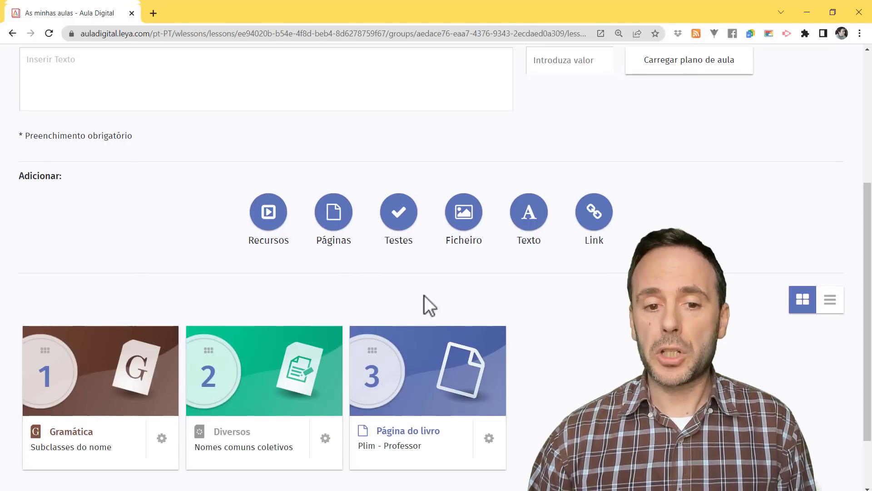
# Add the test "Teste exemplo 33" from Os meus testes to the lesson.
pyautogui.click(403, 233)
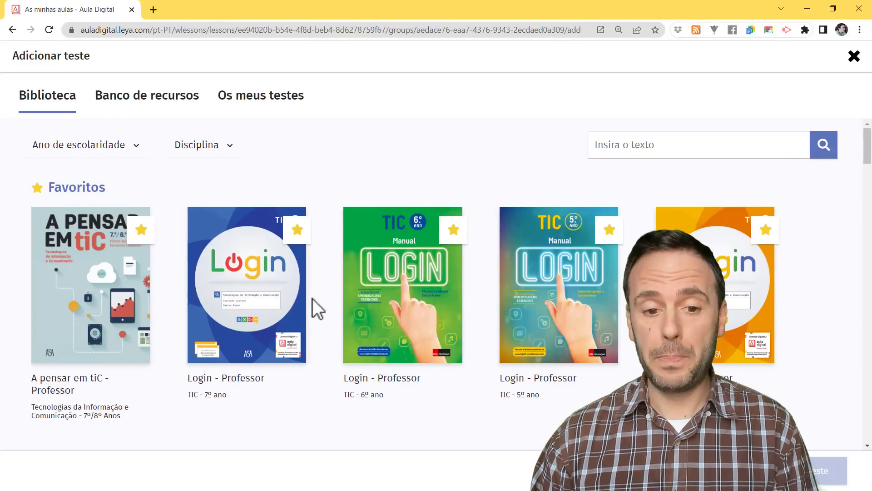
pyautogui.scroll(-3, 313, 299)
pyautogui.scroll(3, 352, 293)
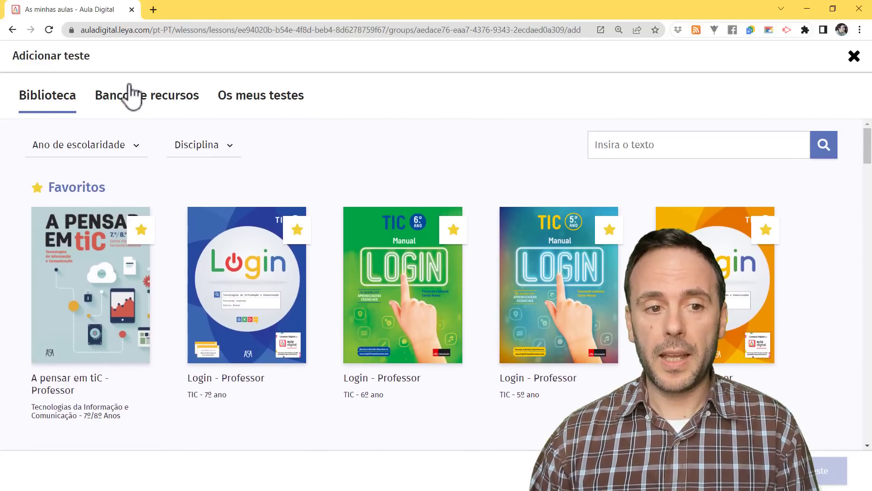
pyautogui.click(122, 98)
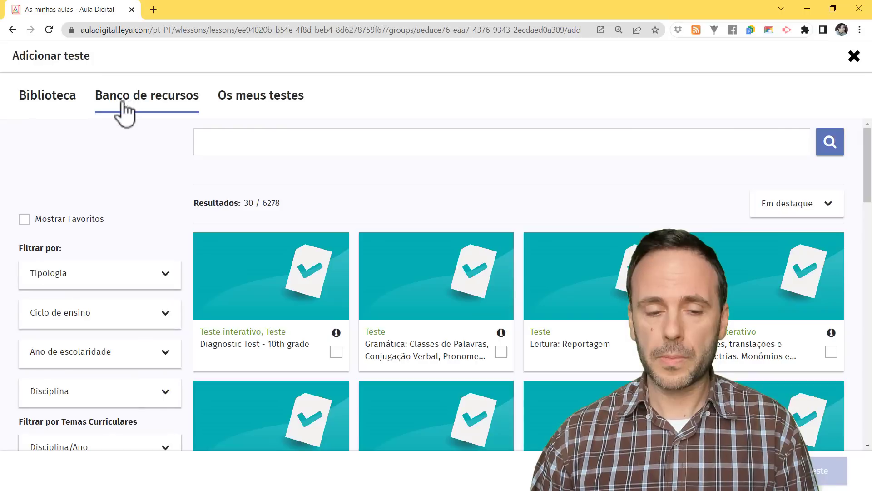
pyautogui.scroll(-1, 345, 277)
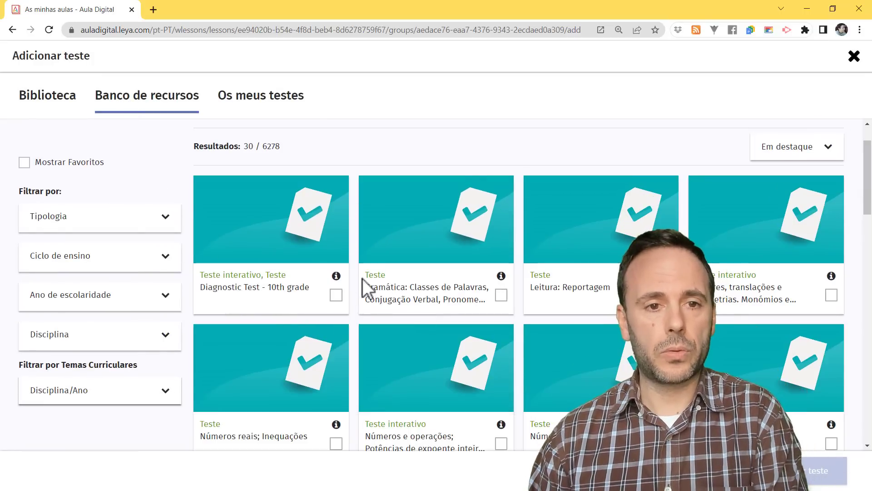
pyautogui.click(243, 96)
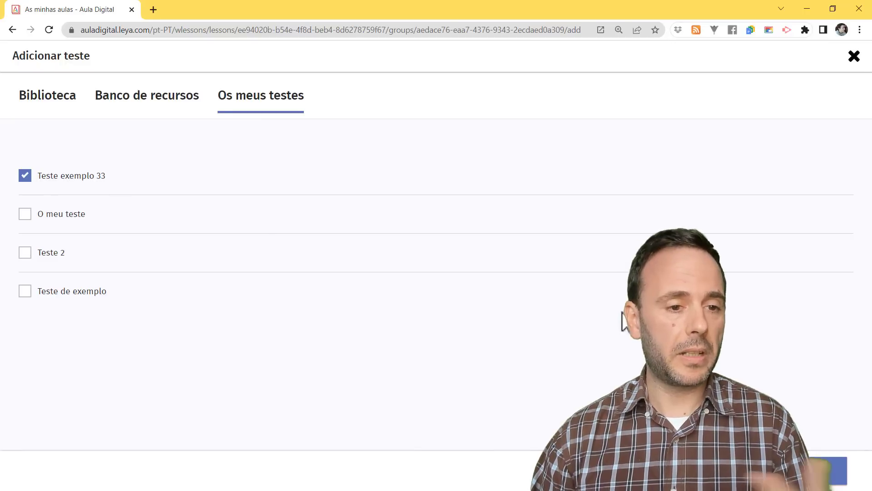
pyautogui.click(795, 472)
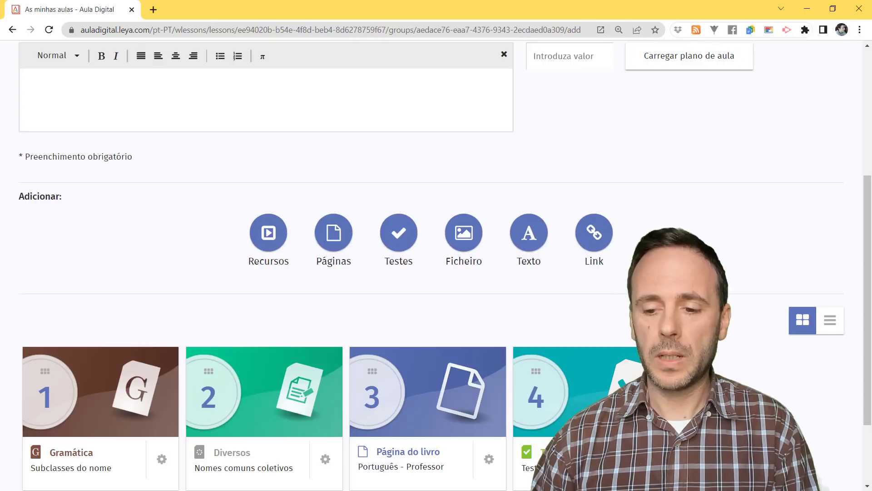
# View the add-file form with its Tipologia options and the add-text form, leaving both without adding anything.
pyautogui.scroll(-1, 527, 413)
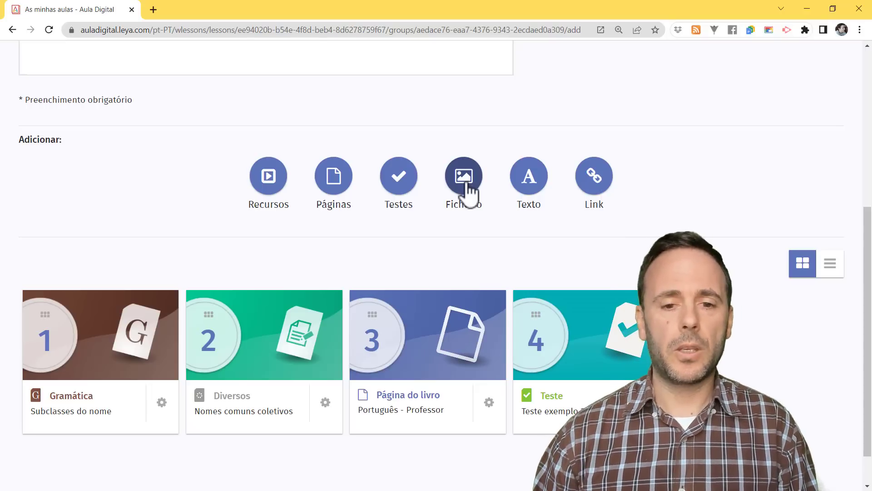
pyautogui.click(465, 177)
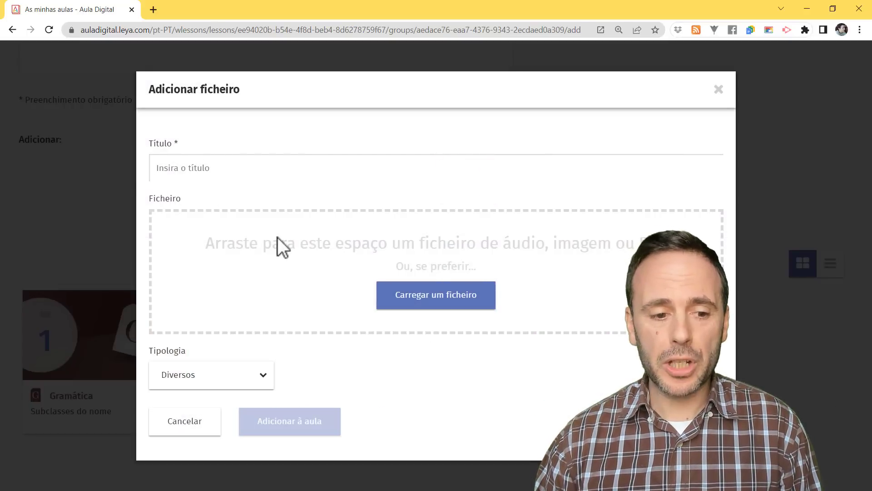
pyautogui.click(222, 379)
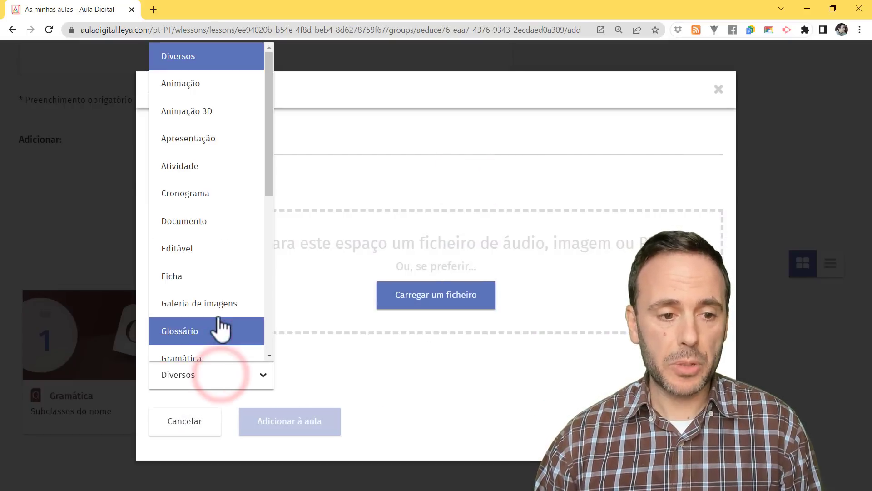
pyautogui.click(344, 389)
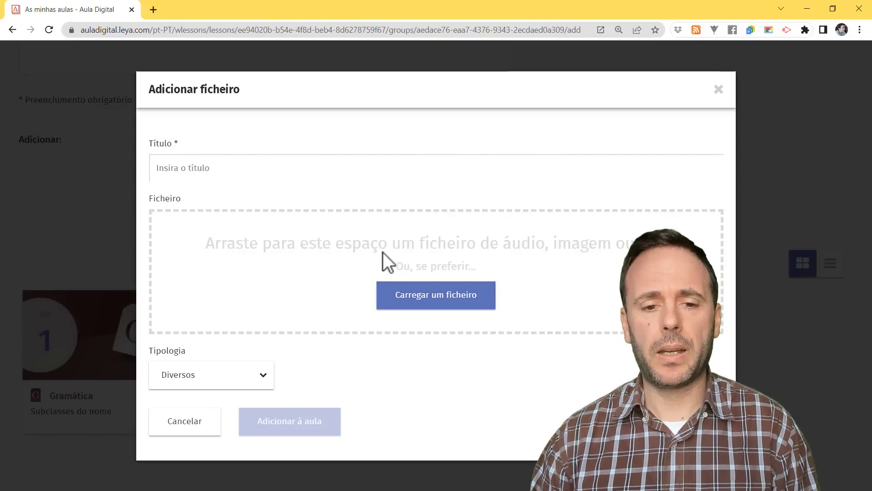
pyautogui.click(718, 89)
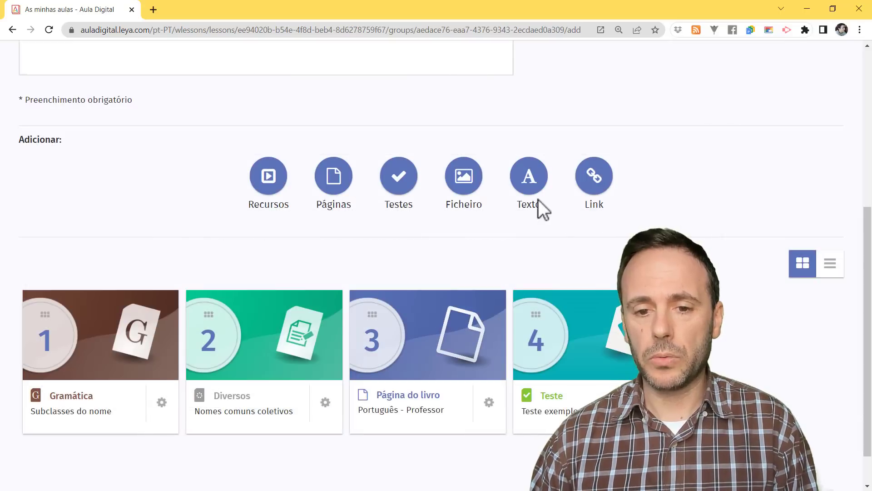
pyautogui.click(529, 187)
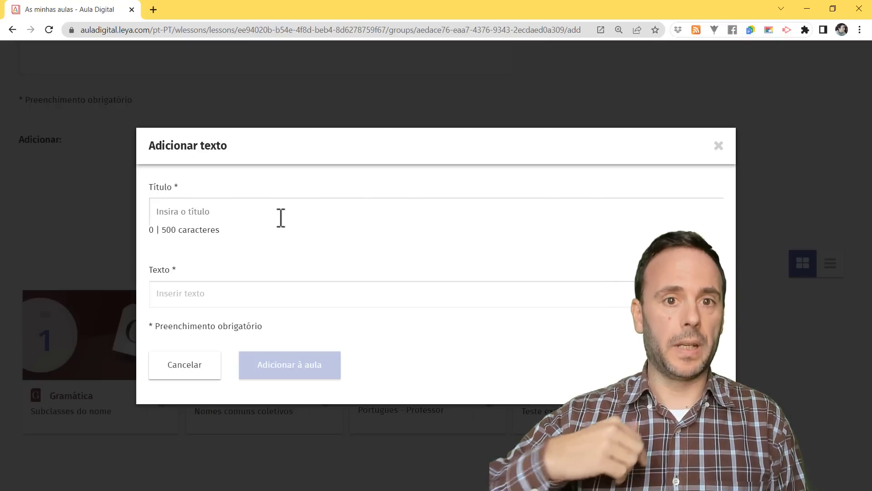
pyautogui.click(208, 370)
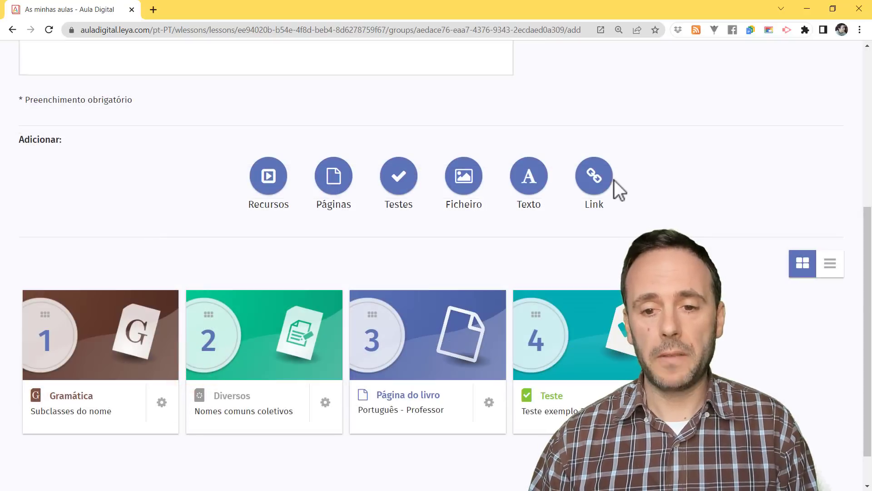
# View the add-link form with its Título and Link fields, leaving it without adding a link.
pyautogui.click(592, 178)
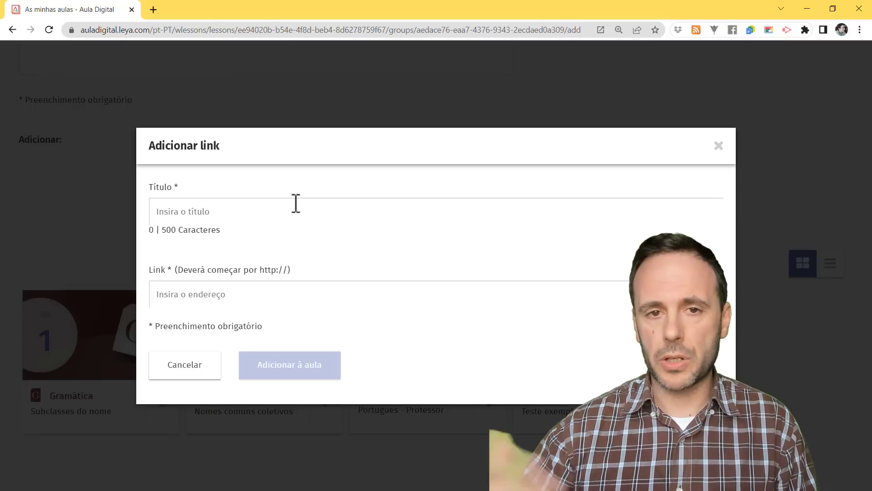
pyautogui.click(310, 203)
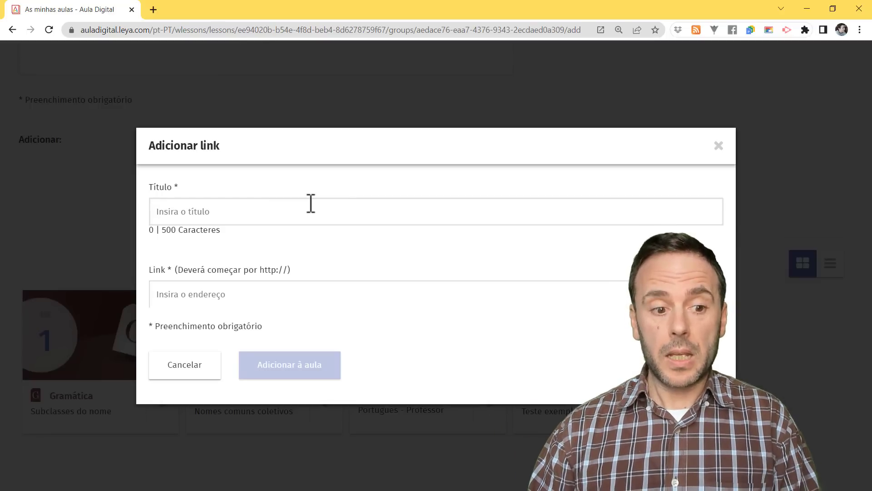
pyautogui.click(191, 371)
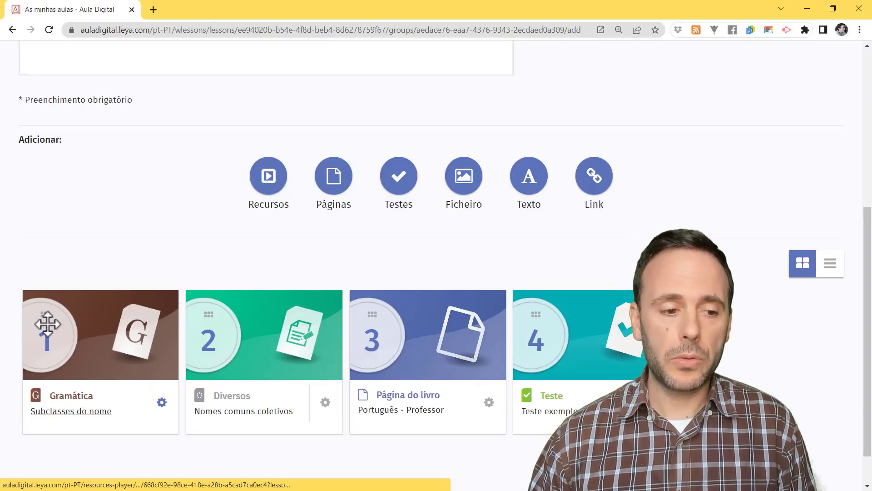
# Reorder the lesson items by moving Subclasses do nome to second place and Teste exemplo 33 to third, ahead of the book pages.
pyautogui.moveTo(46, 314); pyautogui.dragTo(411, 355)
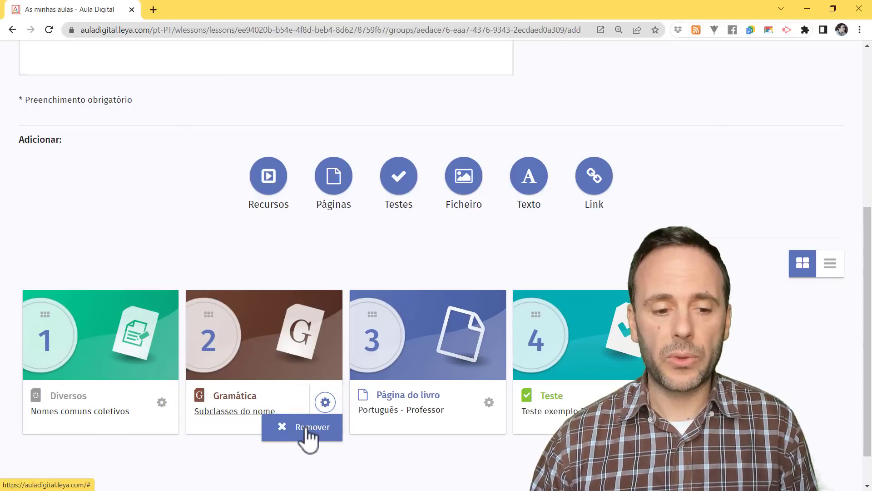
pyautogui.click(742, 280)
pyautogui.scroll(-1, 739, 309)
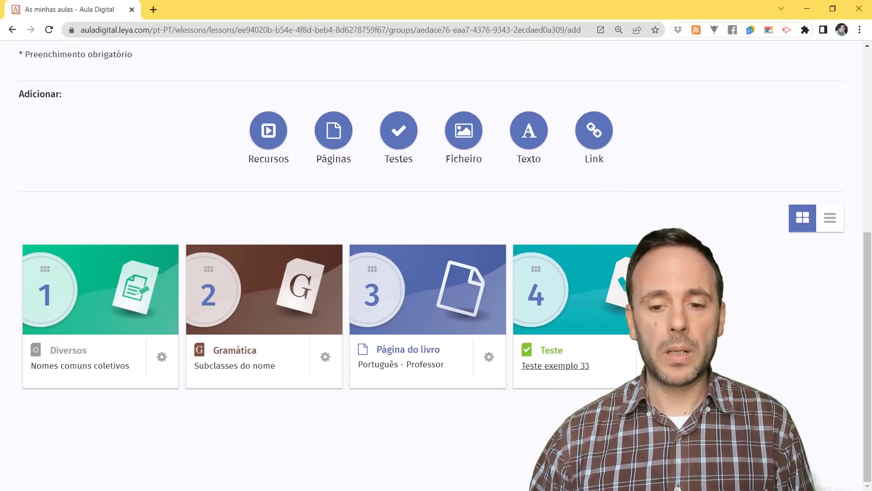
pyautogui.moveTo(534, 273); pyautogui.dragTo(477, 268)
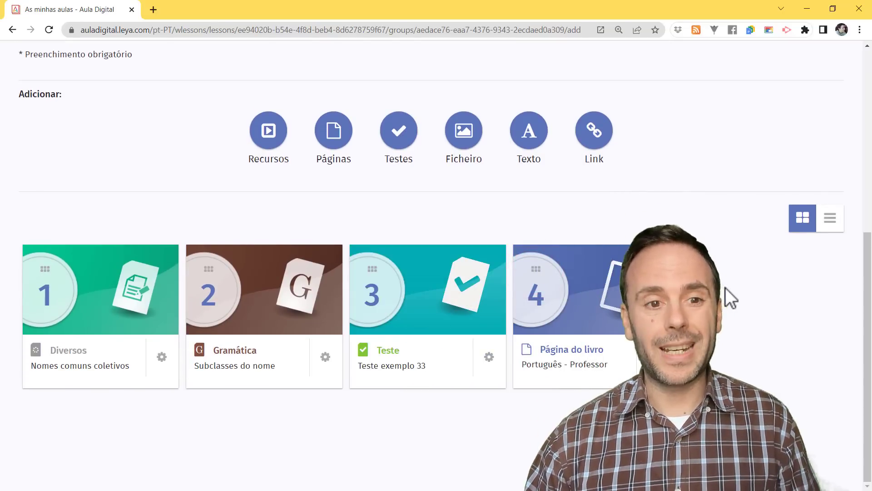
# Save the lesson "Aula Português 11/1/2023" and return to the Aulas list.
pyautogui.scroll(1, 737, 286)
pyautogui.scroll(7, 737, 286)
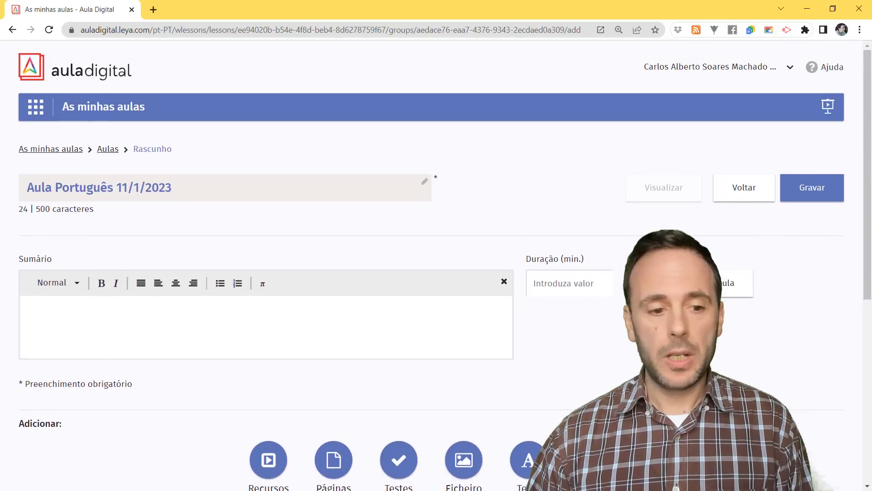
pyautogui.click(814, 191)
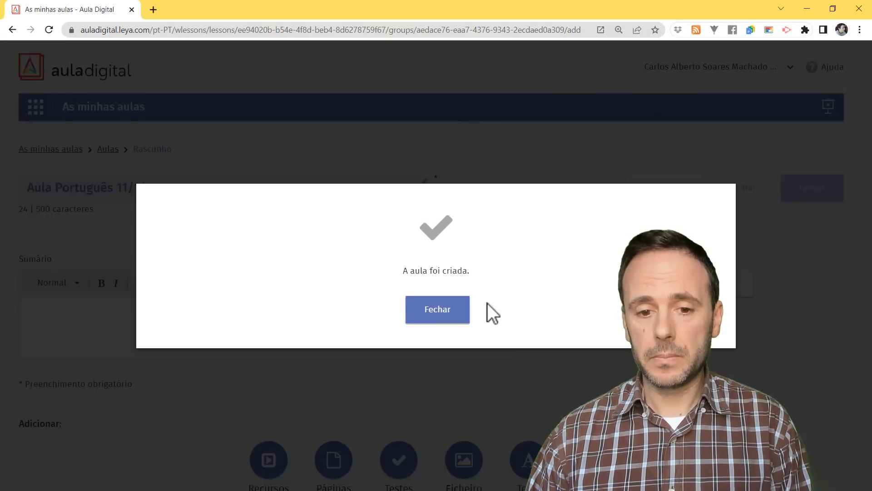
pyautogui.click(459, 305)
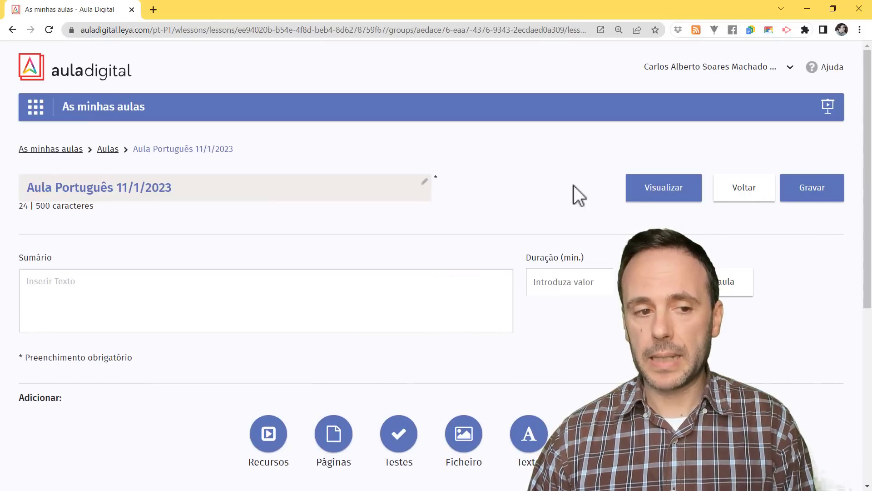
pyautogui.click(108, 150)
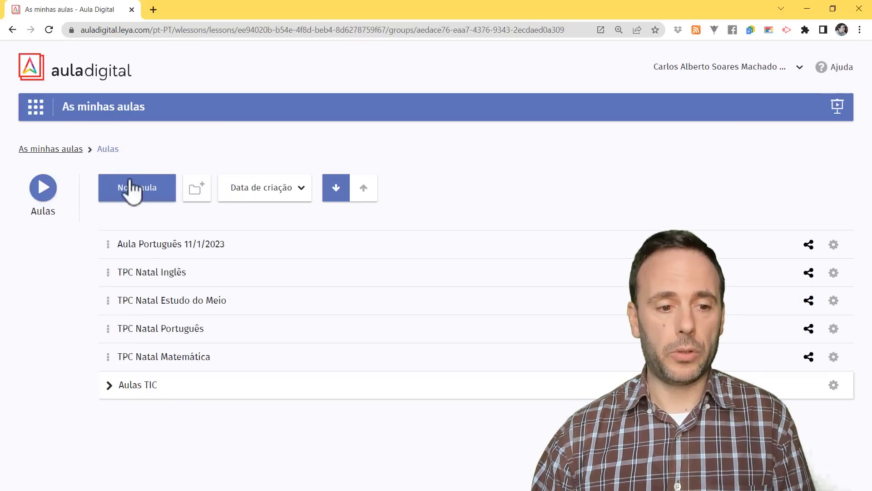
# Play the lesson "Aula Português 11/1/2023" and look through its first item, the collective nouns crossword.
pyautogui.click(150, 245)
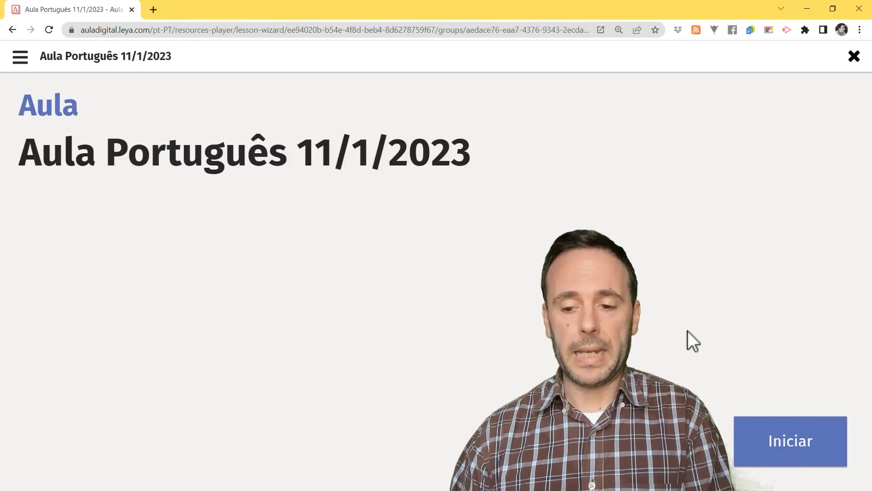
pyautogui.click(798, 441)
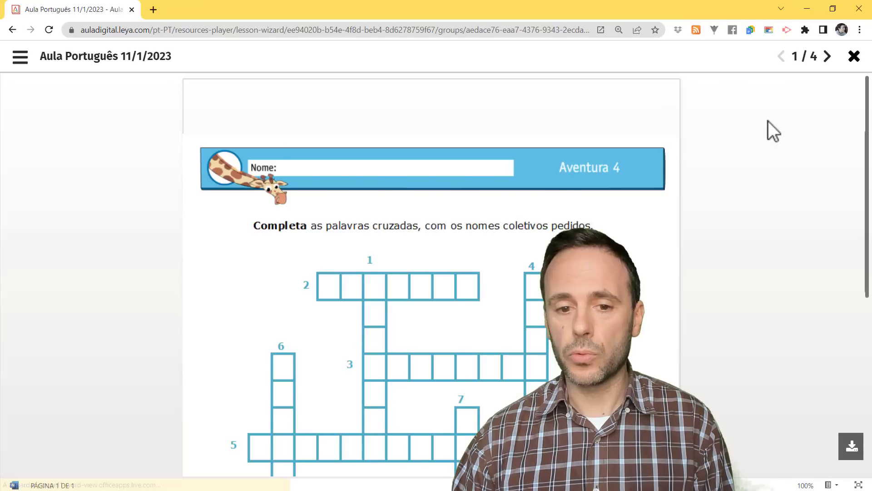
pyautogui.scroll(-7, 563, 179)
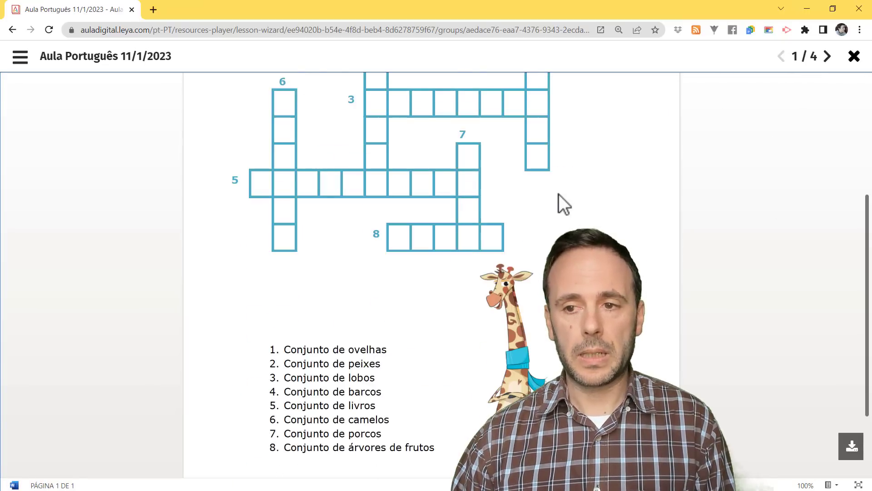
pyautogui.scroll(2, 563, 213)
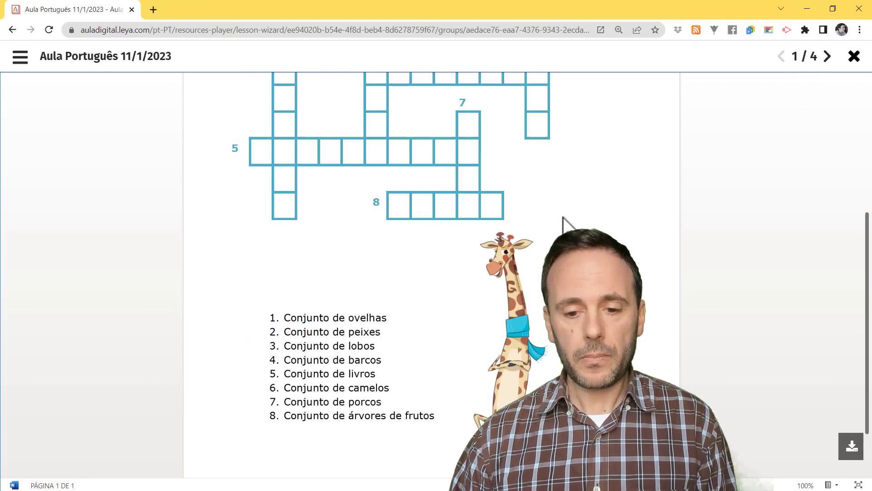
pyautogui.scroll(4, 564, 217)
pyautogui.scroll(1, 568, 224)
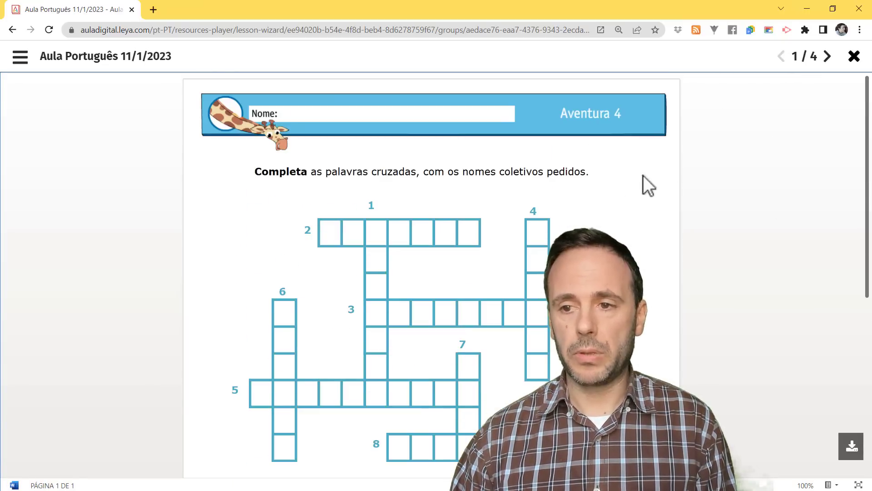
# Go through the lesson's video, interactive test and book pages 44 to 46, and close the lesson.
pyautogui.click(827, 58)
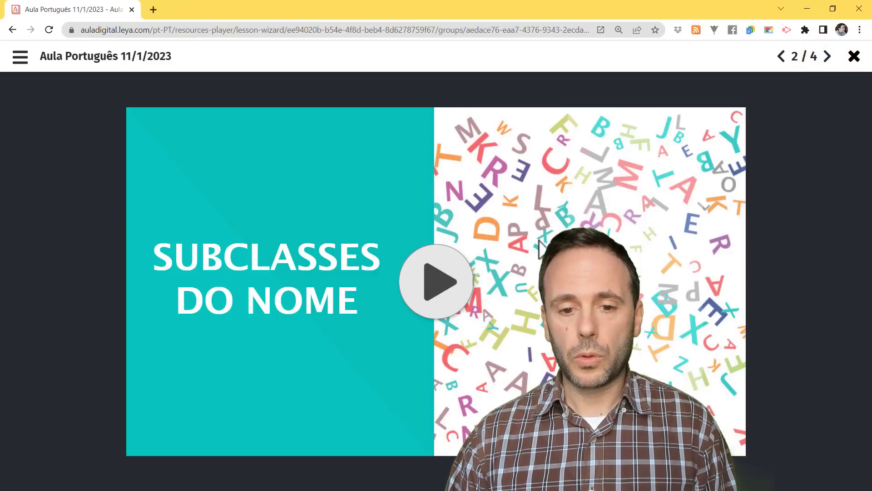
pyautogui.click(829, 64)
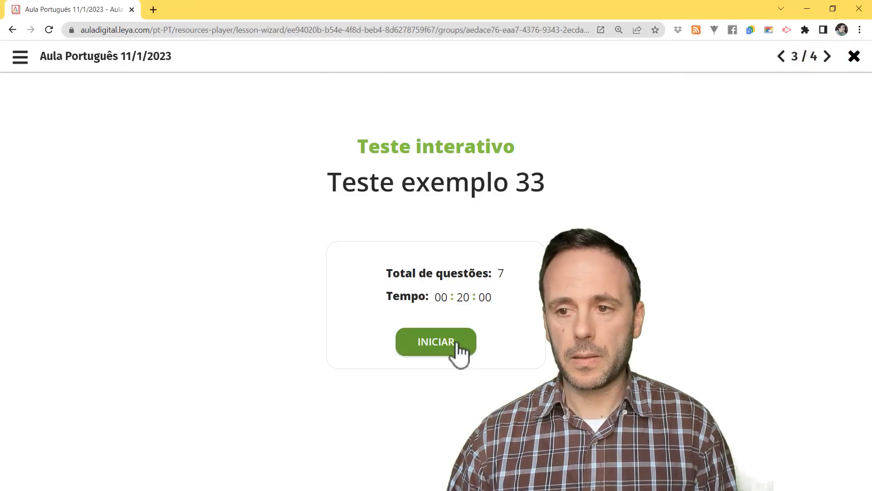
pyautogui.click(827, 60)
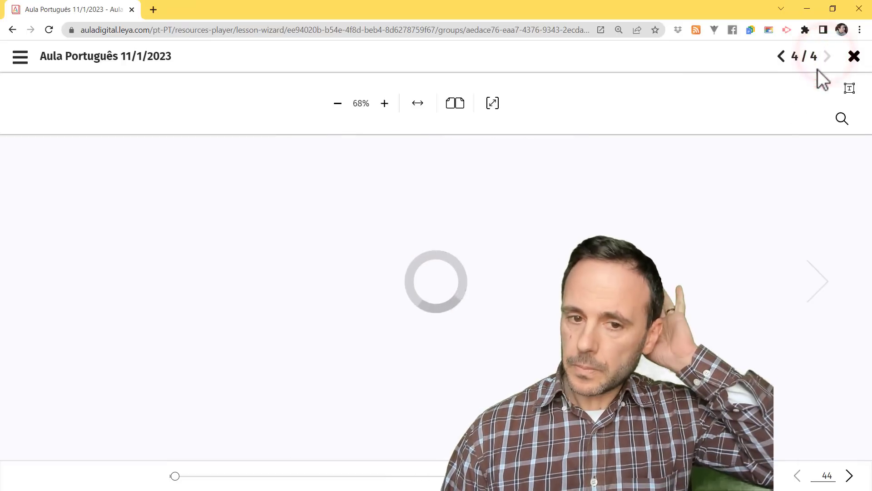
pyautogui.click(816, 284)
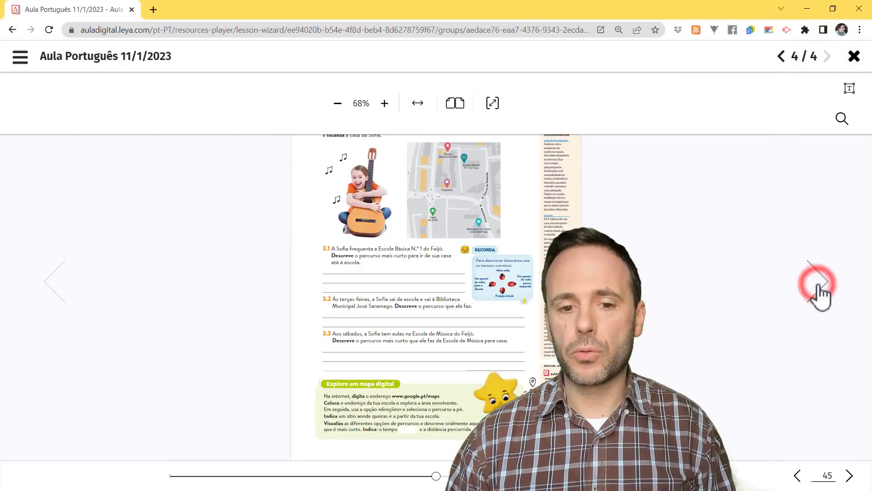
pyautogui.click(817, 283)
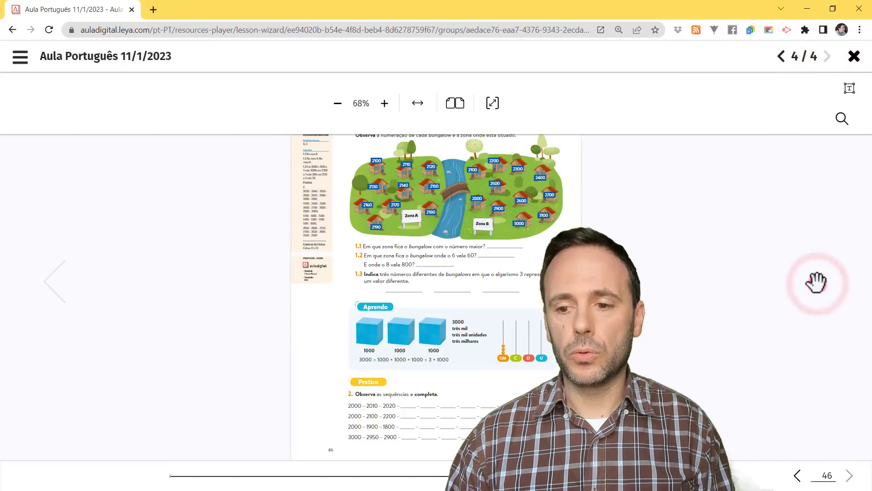
pyautogui.click(63, 288)
pyautogui.click(63, 289)
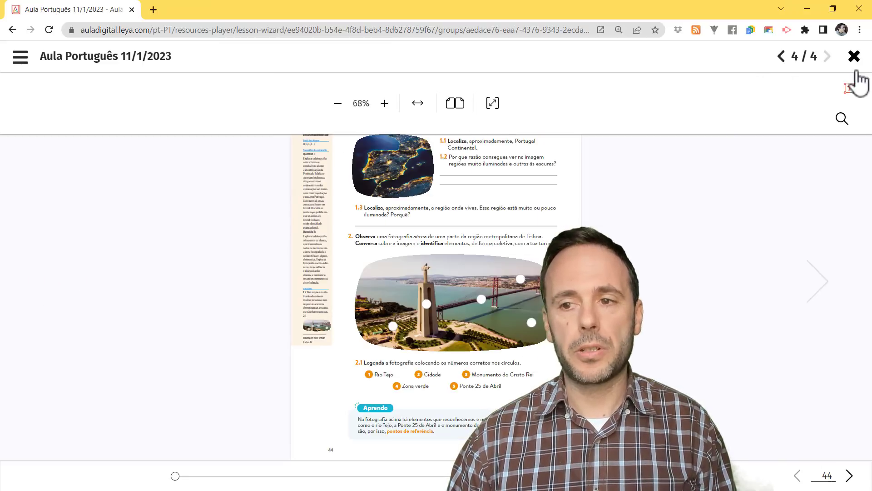
pyautogui.click(854, 57)
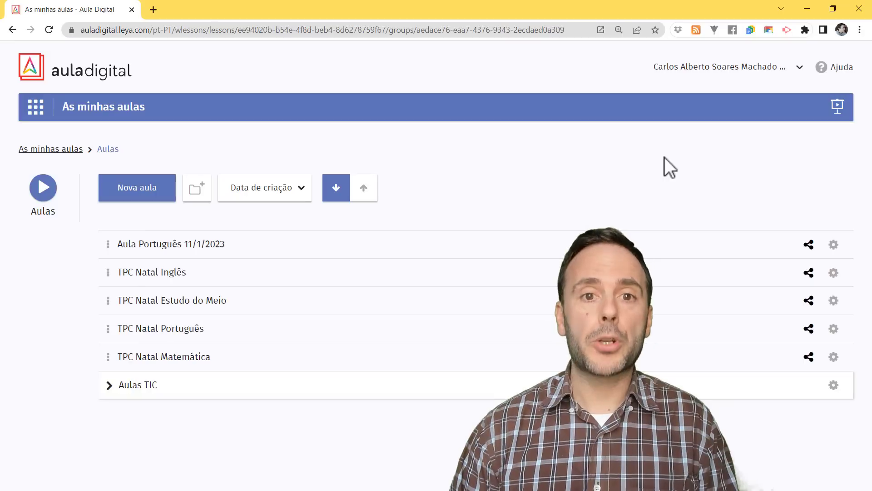
# Start sharing the lesson "Aula Português 11/1/2023" with Sala do 4º A as a Trabalho and acknowledge the notice about book pages.
pyautogui.click(809, 244)
pyautogui.click(408, 277)
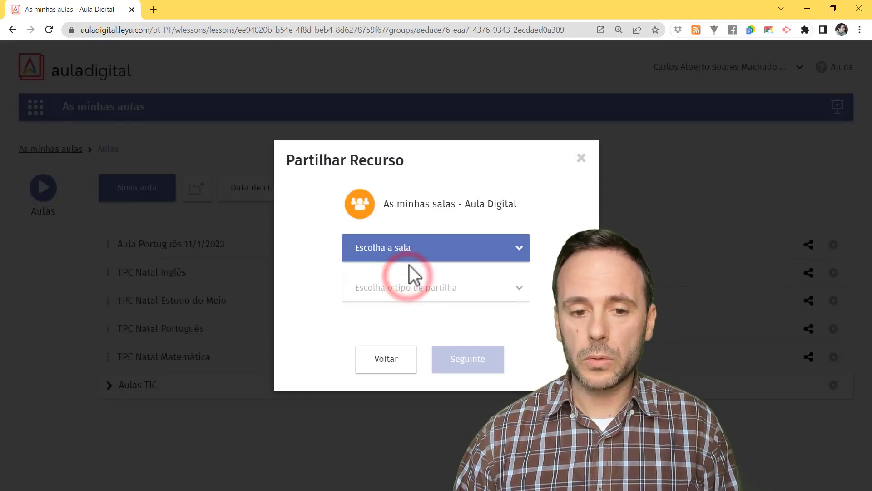
pyautogui.click(411, 249)
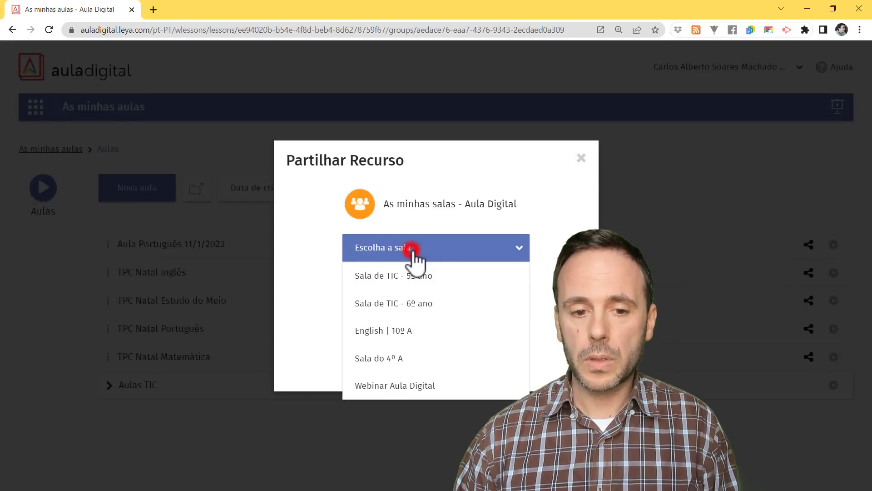
pyautogui.click(400, 358)
pyautogui.click(416, 291)
pyautogui.click(399, 321)
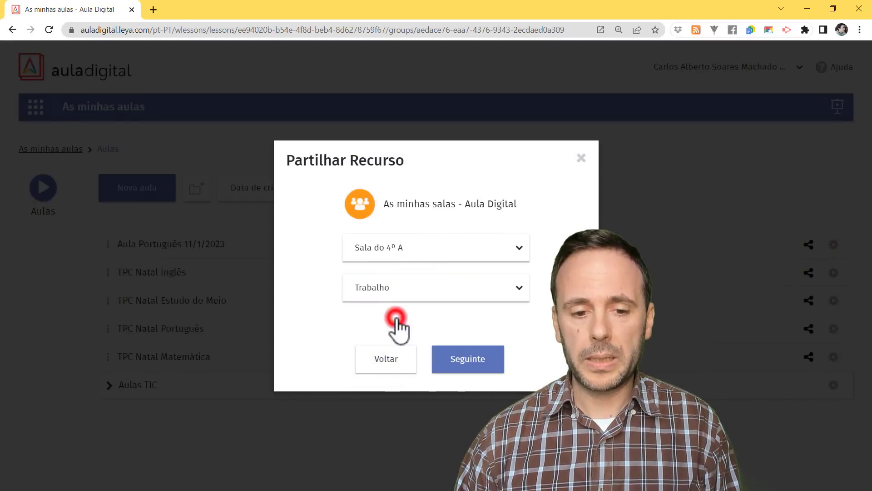
pyautogui.click(473, 362)
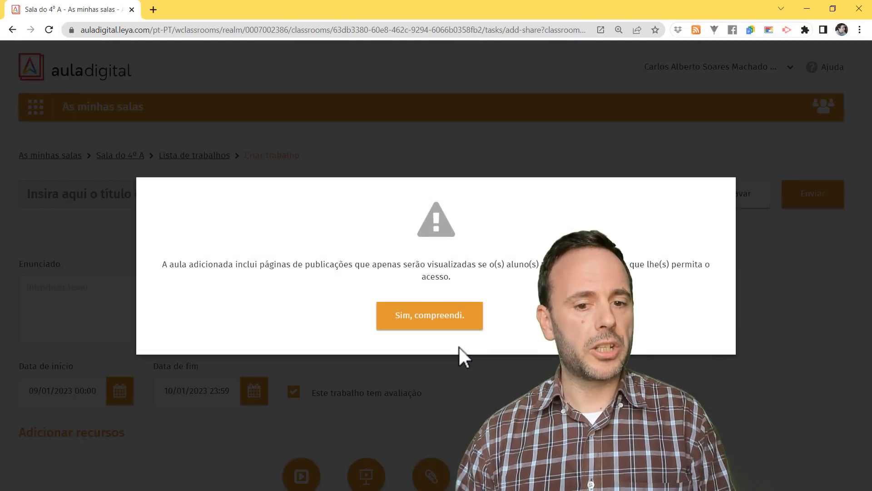
pyautogui.click(443, 316)
# Select all users for the assignment and try to send it without a title.
pyautogui.scroll(-4, 135, 302)
pyautogui.scroll(-6, 132, 307)
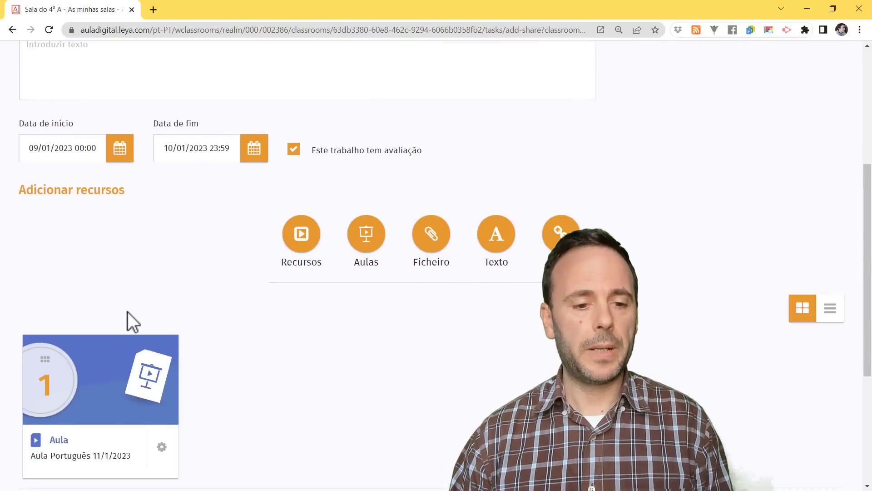
pyautogui.click(36, 317)
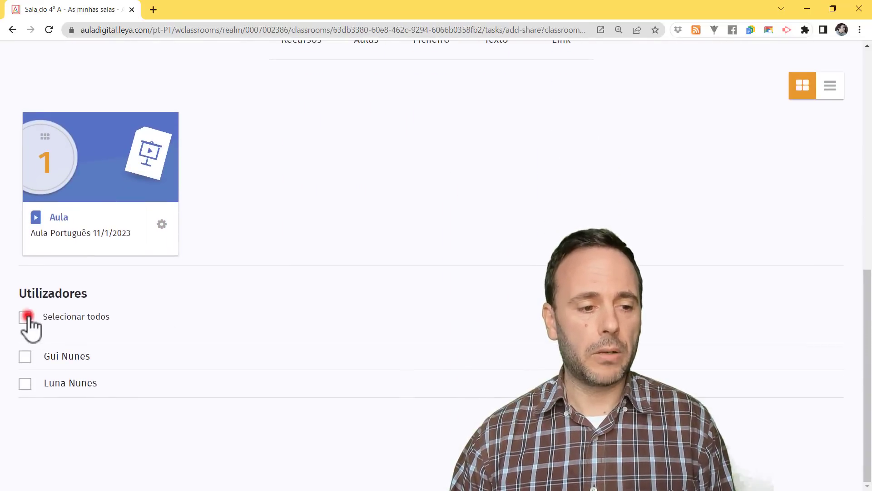
pyautogui.scroll(7, 644, 356)
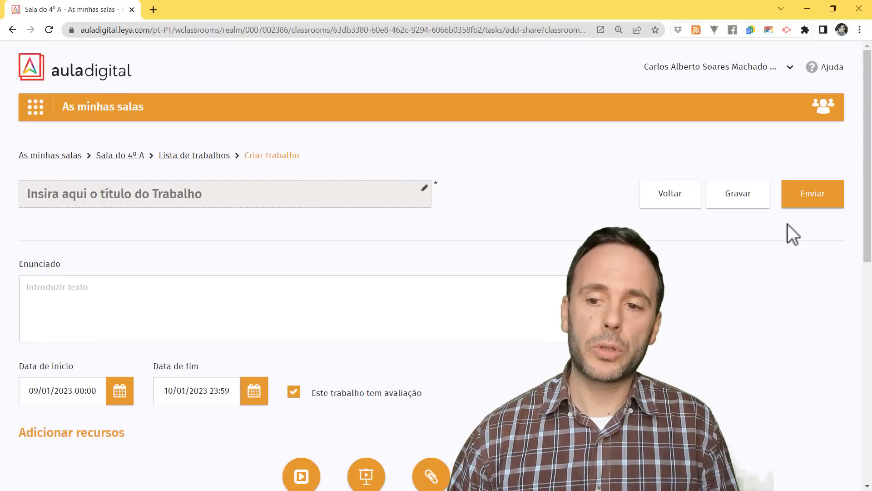
pyautogui.click(818, 194)
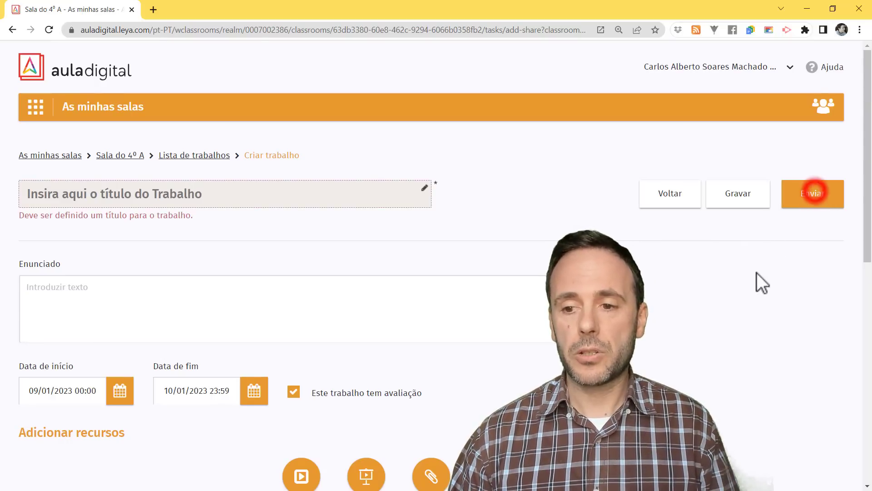
pyautogui.click(69, 193)
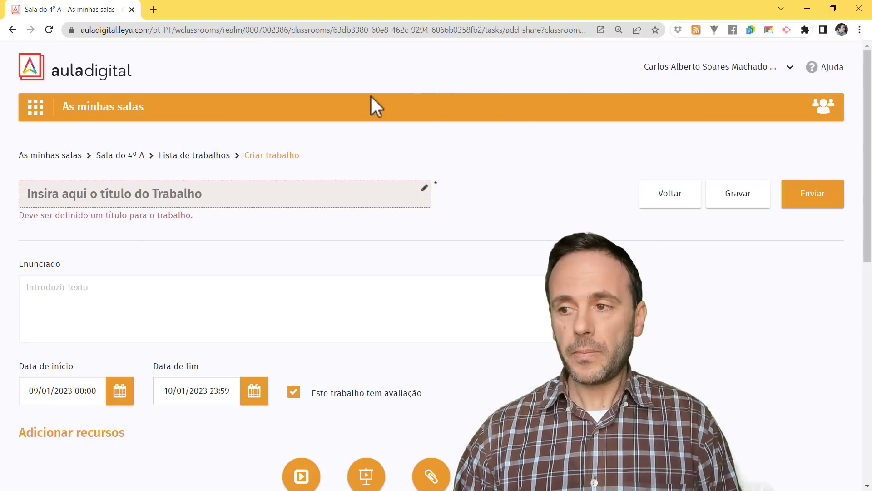
# Leave the assignment for the Entrada page and switch to the webinar presentation's "Os meus testes" slide.
pyautogui.click(34, 108)
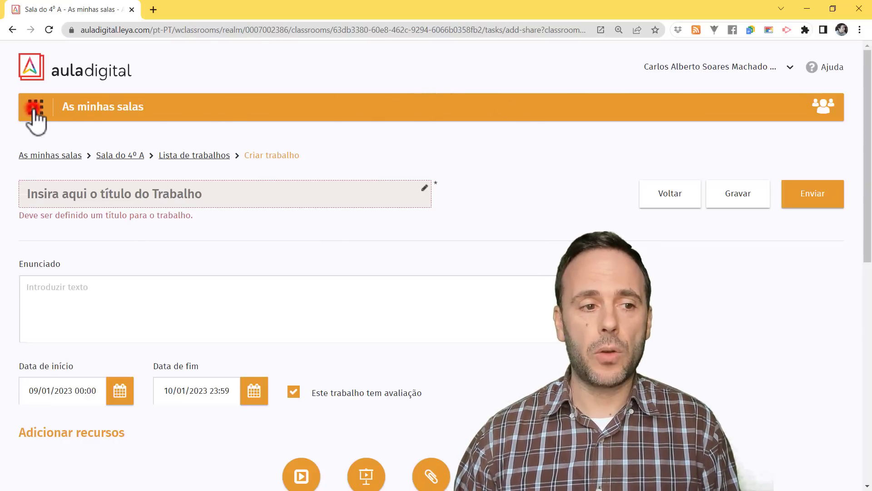
pyautogui.click(86, 181)
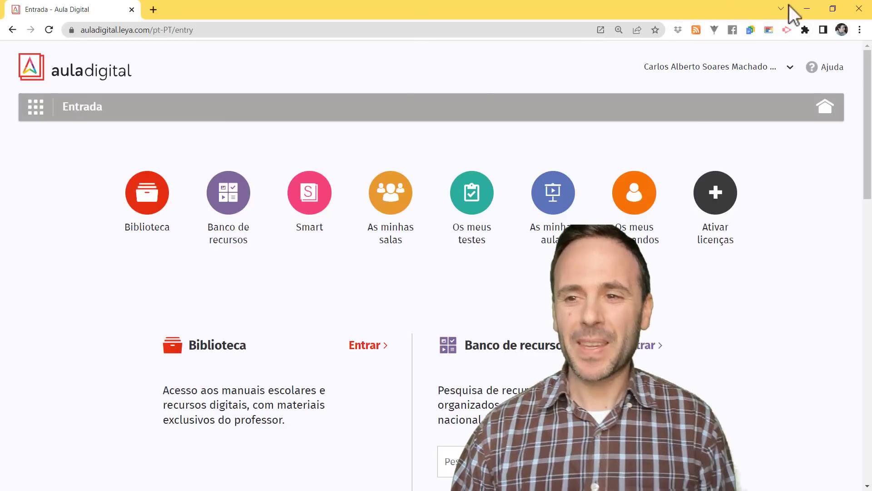
pyautogui.click(805, 9)
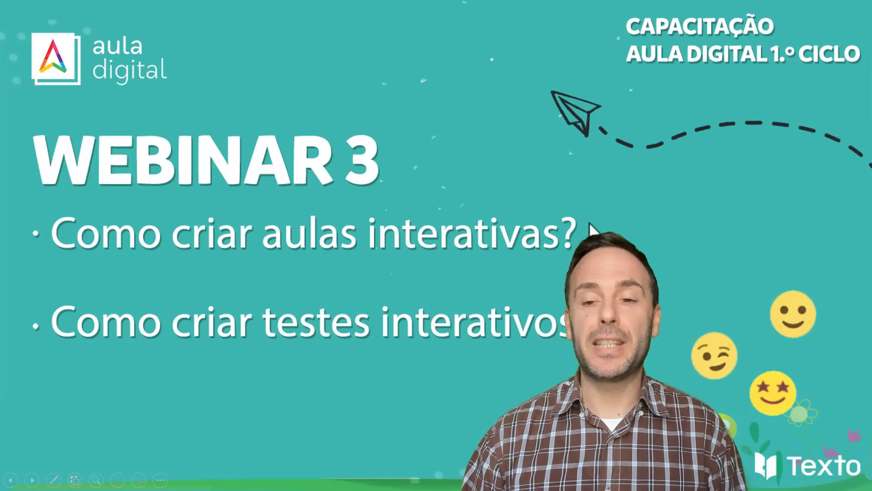
pyautogui.click(721, 189)
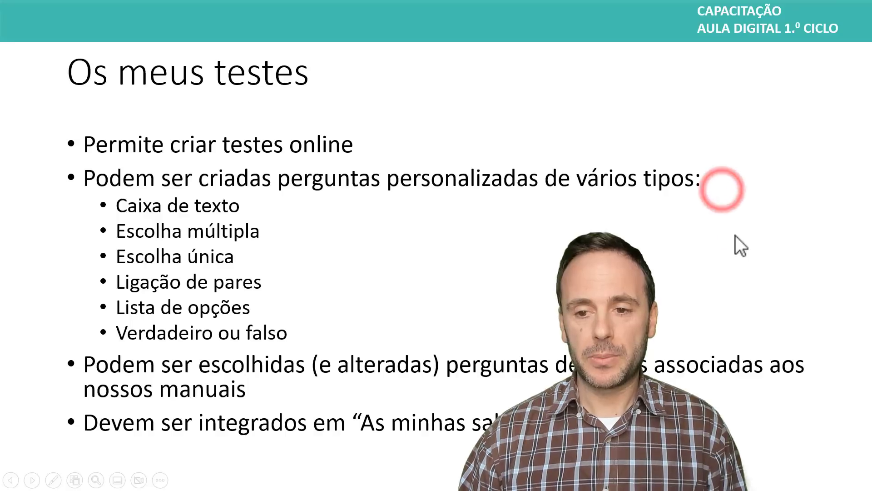